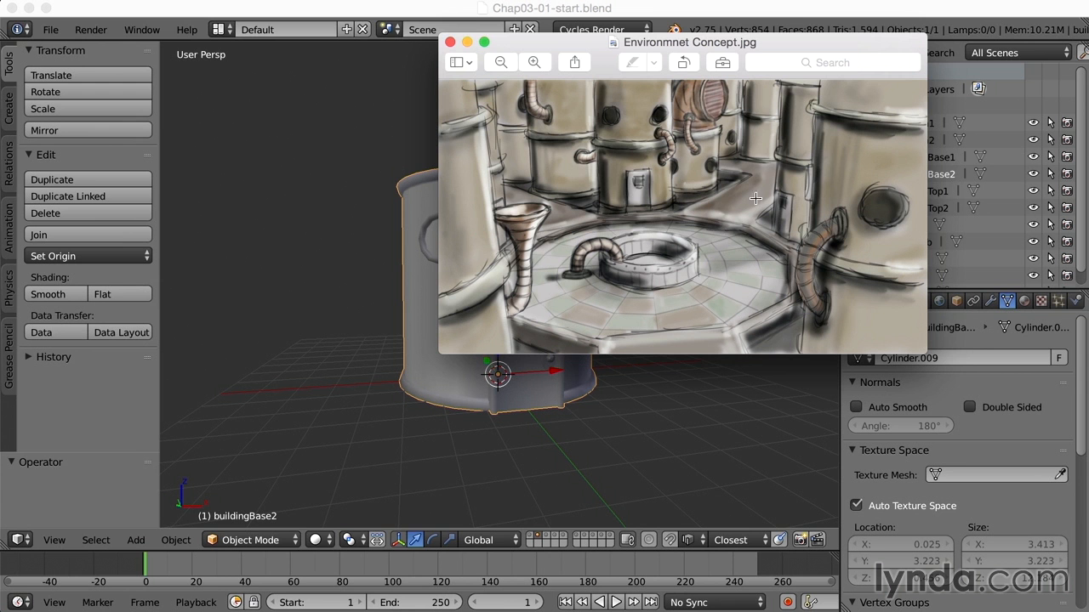
Clear the concept art and thumbnail sketch reference windows away from the 3D scene
{"action": "left_click_drag", "start_coordinate": [828, 43], "coordinate": [953, 45]}
{"action": "left_click_drag", "start_coordinate": [1048, 49], "coordinate": [1088, 21]}
{"action": "mouse_move", "coordinate": [1088, 340]}
{"action": "left_mouse_down"}
{"action": "mouse_move", "coordinate": [1087, 328]}
{"action": "mouse_move", "coordinate": [811, 117]}
{"action": "mouse_move", "coordinate": [678, 101]}
{"action": "left_mouse_up"}
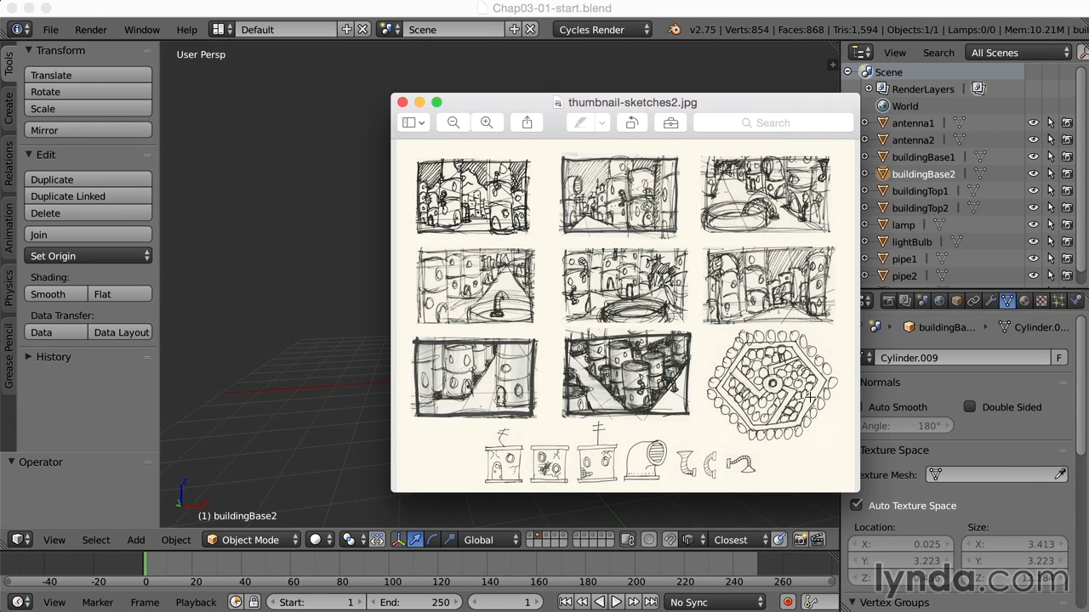
{"action": "key", "text": "super+m"}
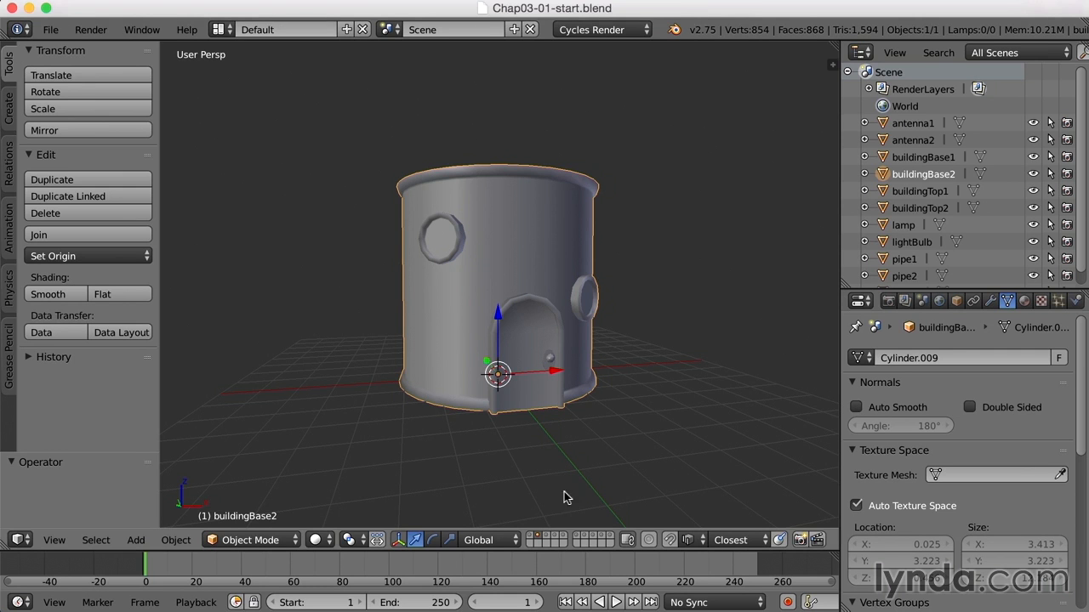
Show only the empty first layer of the lower row and enable background images for the 3D view
{"action": "left_click", "coordinate": [529, 545]}
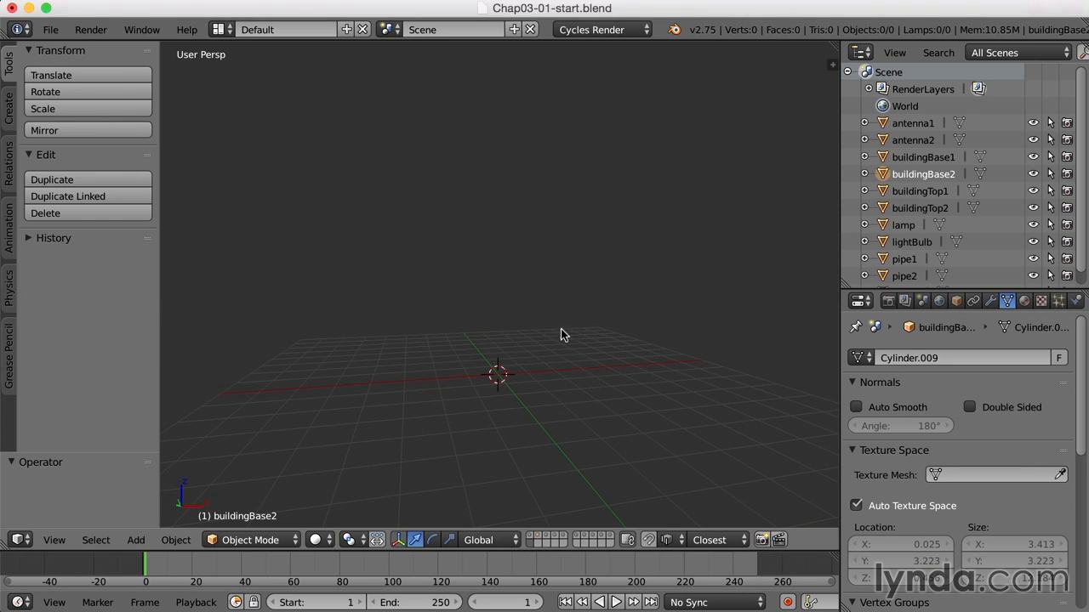
{"action": "key", "text": "n"}
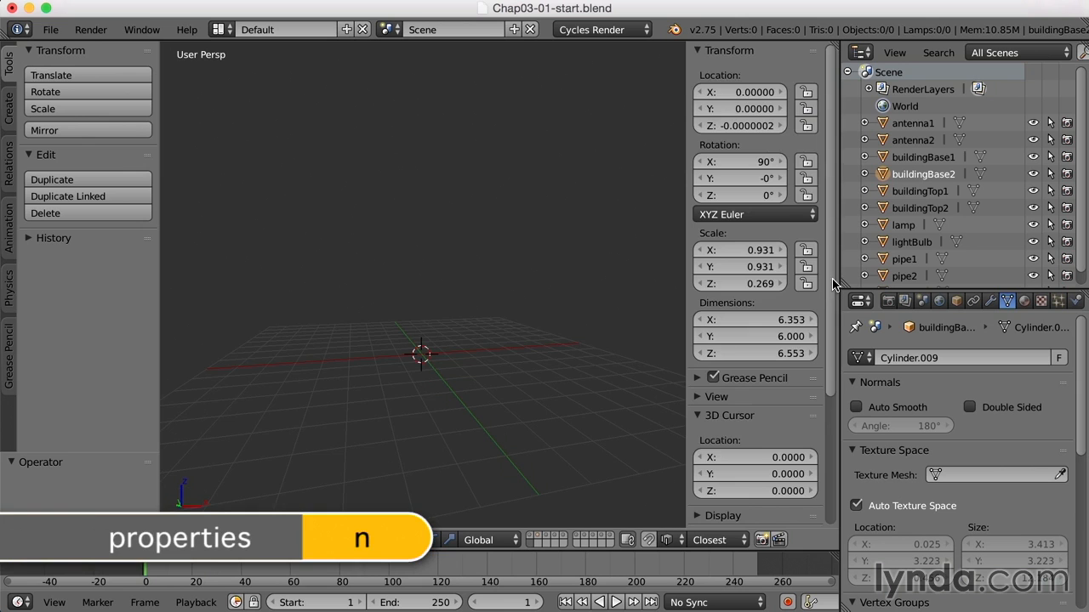
{"action": "scroll", "coordinate": [834, 284], "scroll_direction": "down", "scroll_amount": 6}
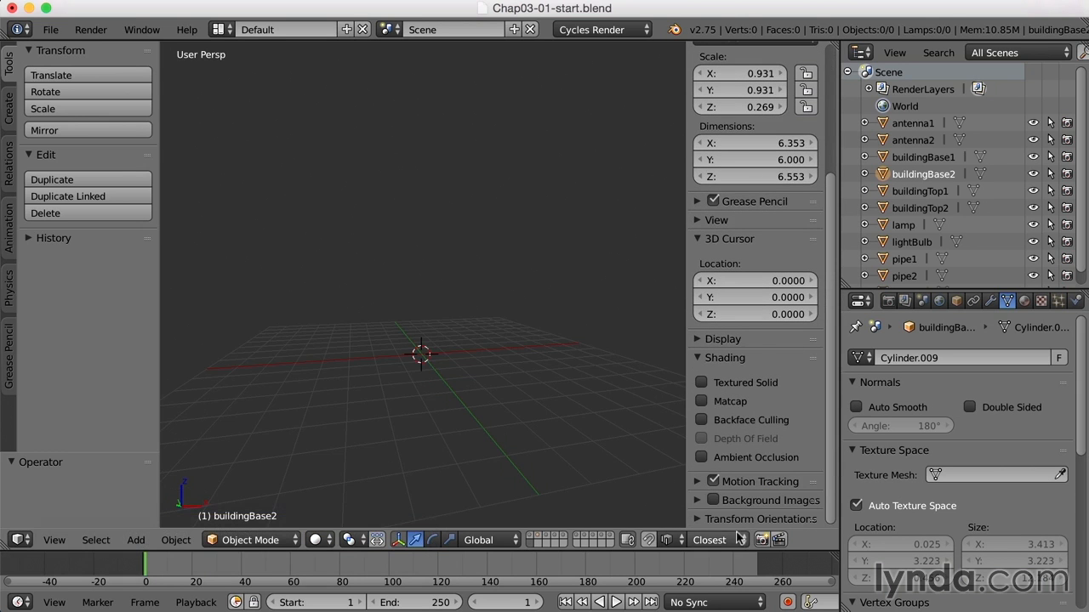
{"action": "left_click_drag", "start_coordinate": [686, 490], "coordinate": [672, 491]}
{"action": "left_click", "coordinate": [689, 501]}
{"action": "left_click", "coordinate": [674, 504]}
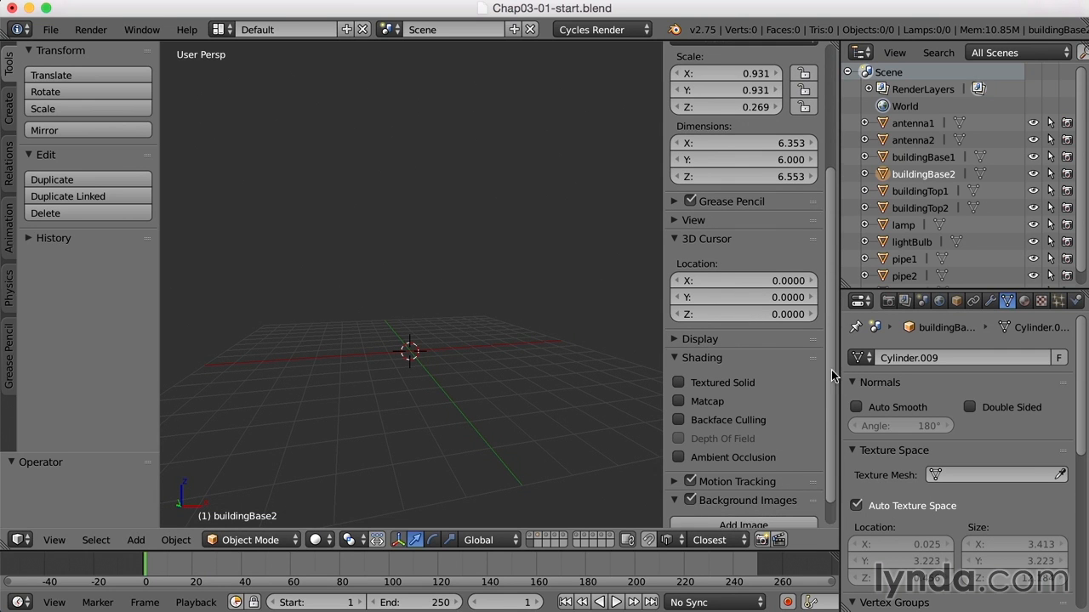
Add a background image slot and set its axis to Top
{"action": "scroll", "coordinate": [829, 489], "scroll_direction": "down", "scroll_amount": 1}
{"action": "left_click", "coordinate": [744, 495]}
{"action": "scroll", "coordinate": [829, 406], "scroll_direction": "down", "scroll_amount": 1}
{"action": "scroll", "coordinate": [830, 410], "scroll_direction": "down", "scroll_amount": 3}
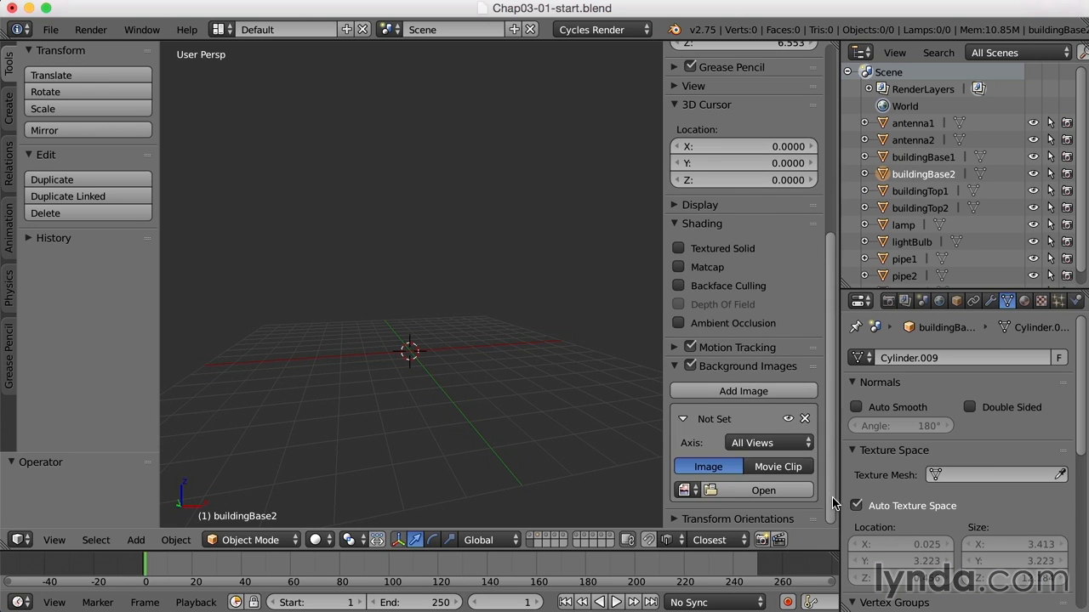
{"action": "left_click", "coordinate": [751, 444]}
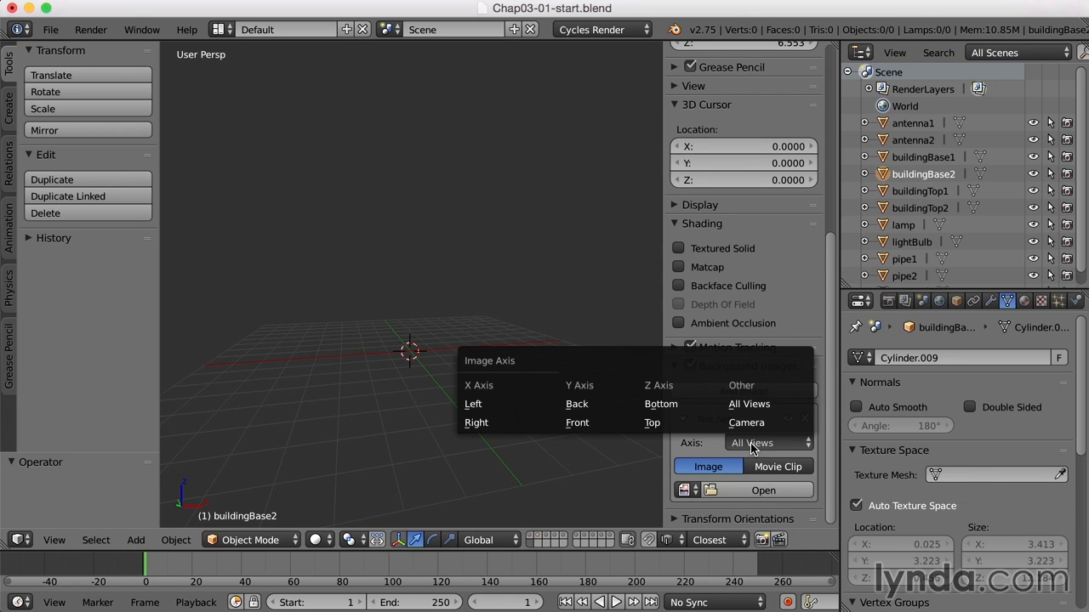
{"action": "left_click", "coordinate": [657, 429]}
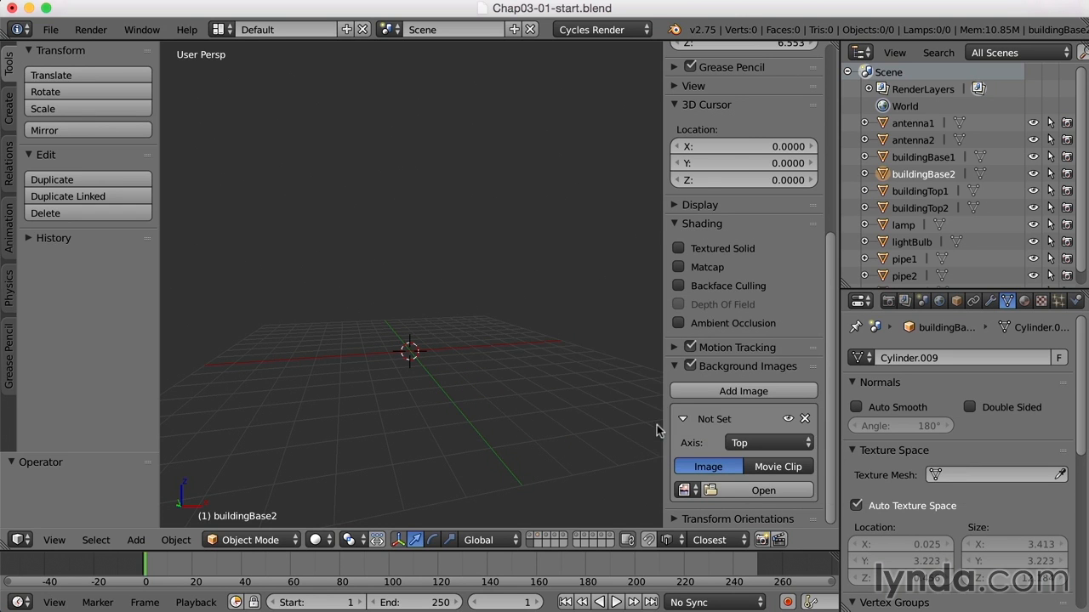
Load top-view-layout.jpg from the reference folder as the background image
{"action": "left_click", "coordinate": [768, 494]}
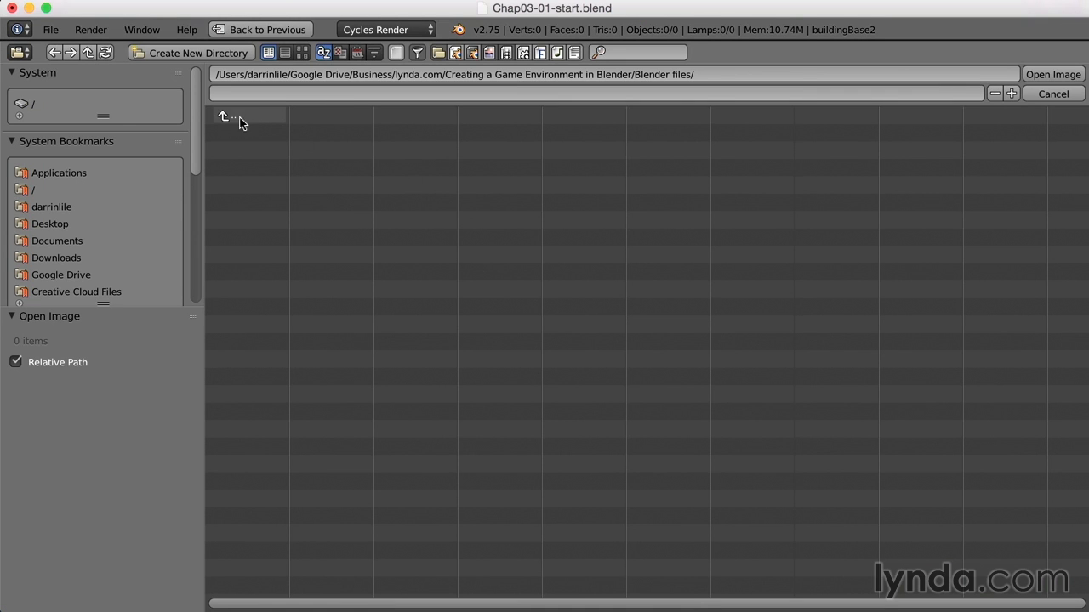
{"action": "left_click", "coordinate": [329, 377]}
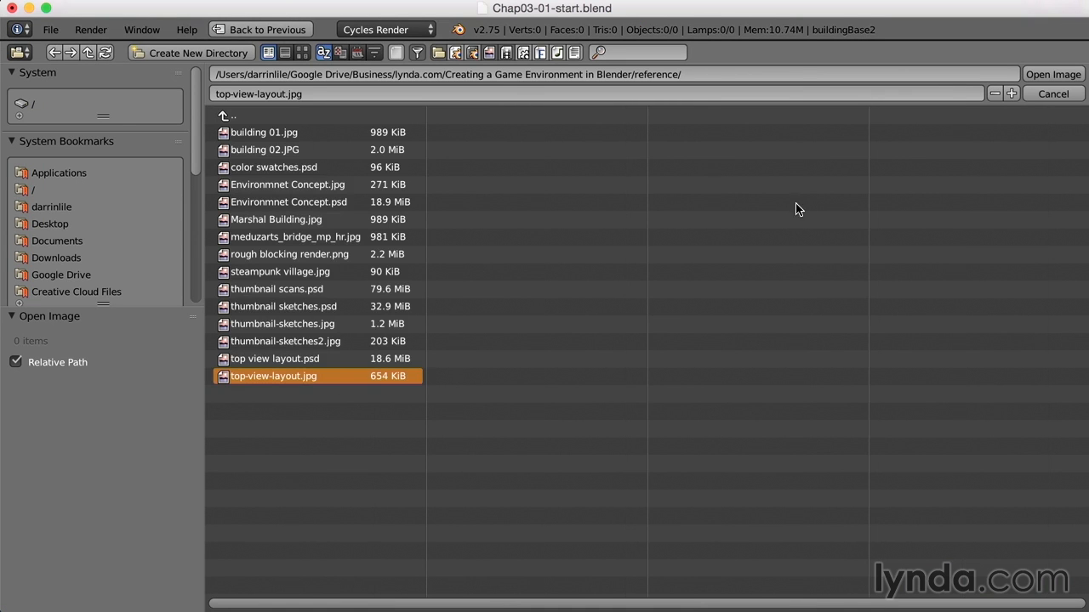
{"action": "left_click", "coordinate": [1052, 76]}
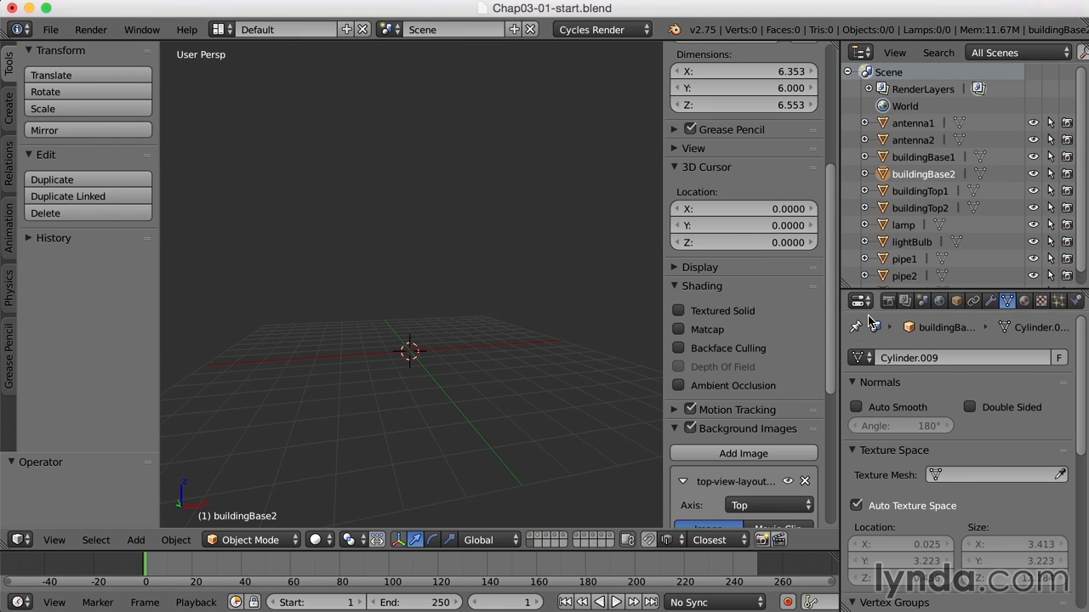
Widen the background image settings and display the layout image in top orthographic view
{"action": "scroll", "coordinate": [823, 473], "scroll_direction": "down", "scroll_amount": 6}
{"action": "scroll", "coordinate": [823, 473], "scroll_direction": "down", "scroll_amount": 1}
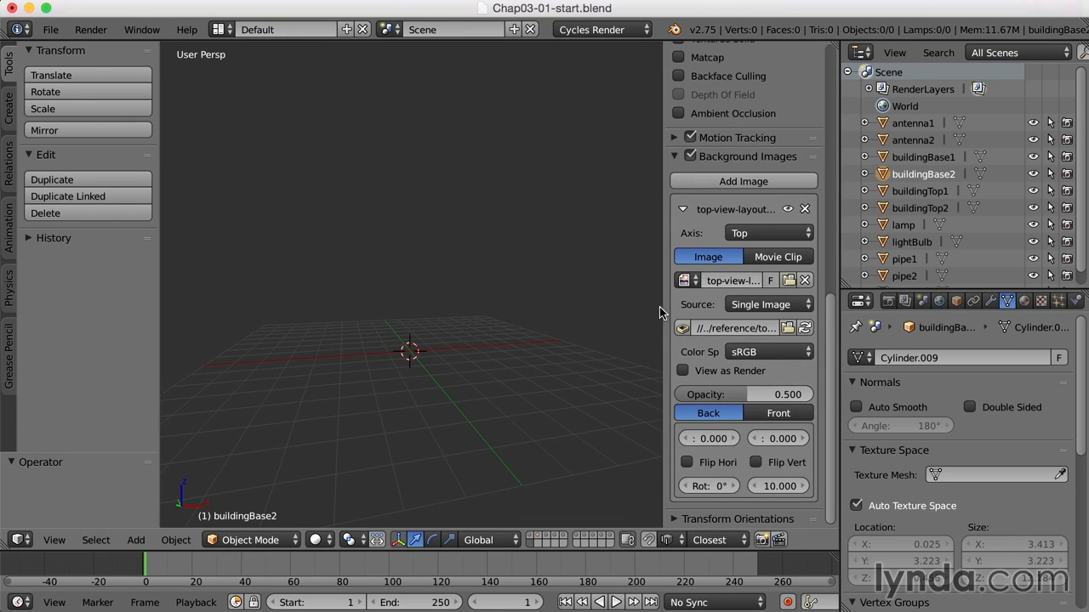
{"action": "left_click_drag", "start_coordinate": [658, 308], "coordinate": [650, 310]}
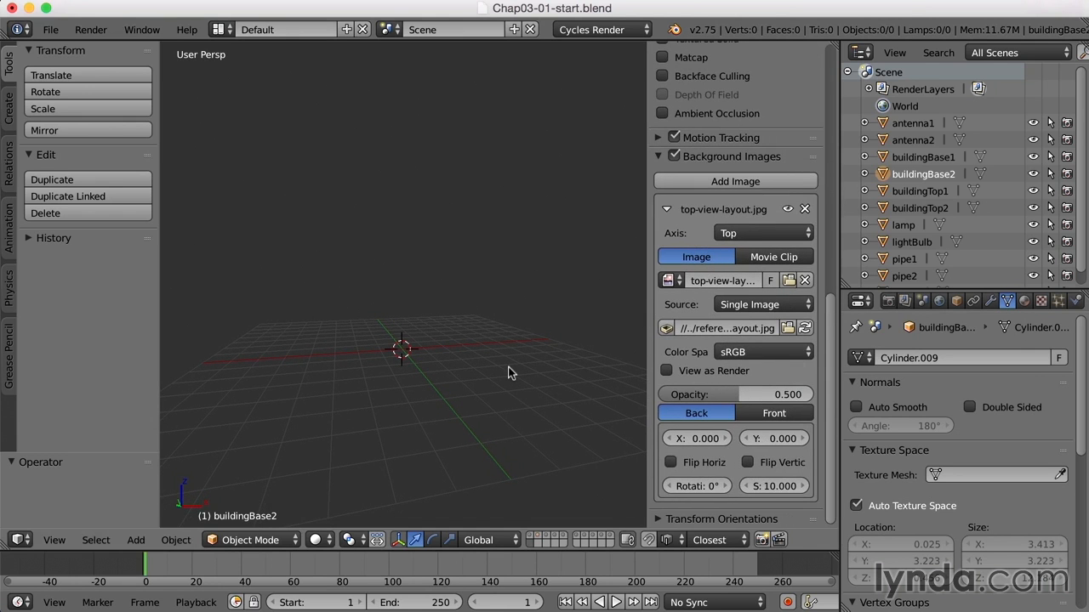
{"action": "key", "text": "KP_7"}
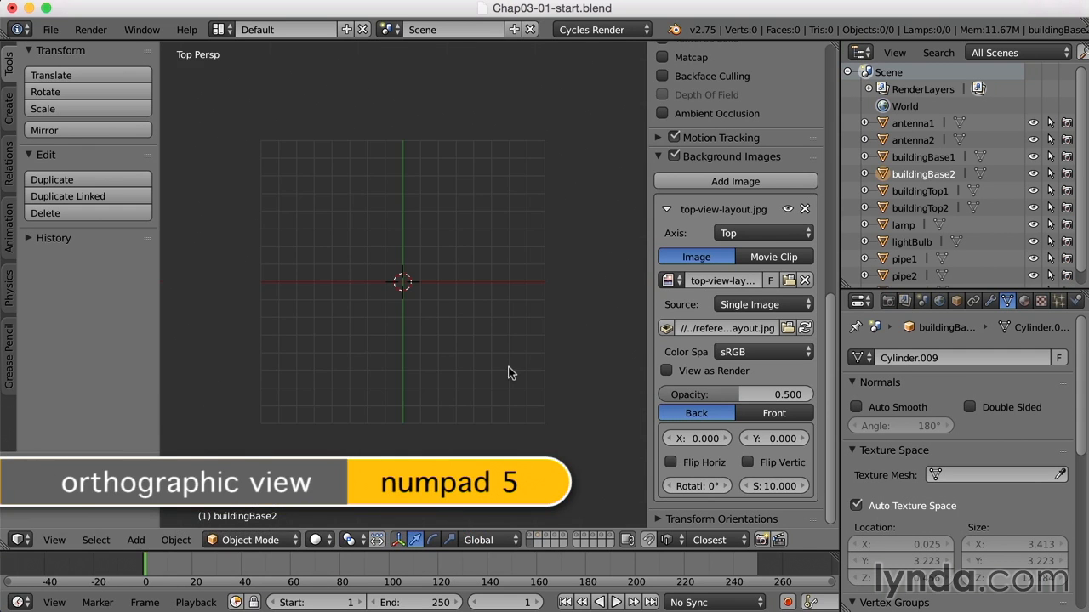
{"action": "key", "text": "KP_5"}
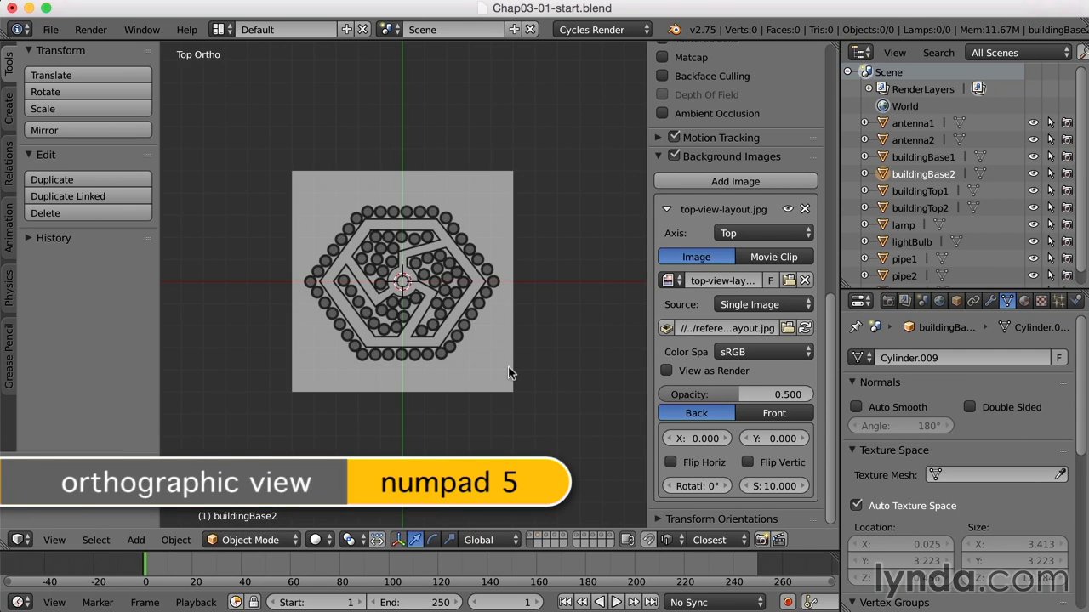
{"action": "scroll", "coordinate": [507, 371], "scroll_direction": "up", "scroll_amount": 3}
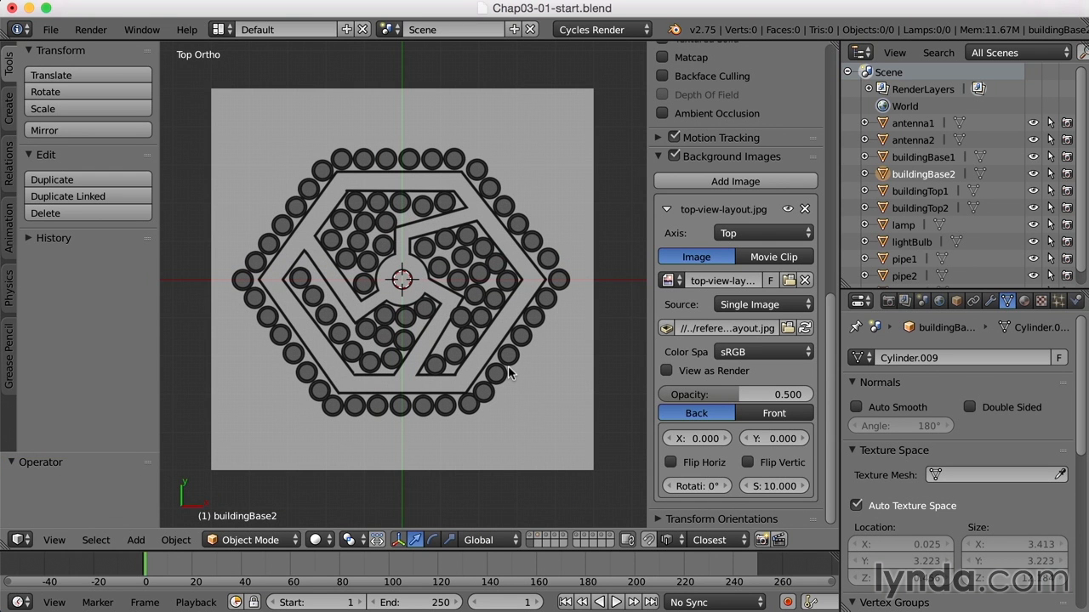
{"action": "scroll", "coordinate": [507, 368], "scroll_direction": "up", "scroll_amount": 1}
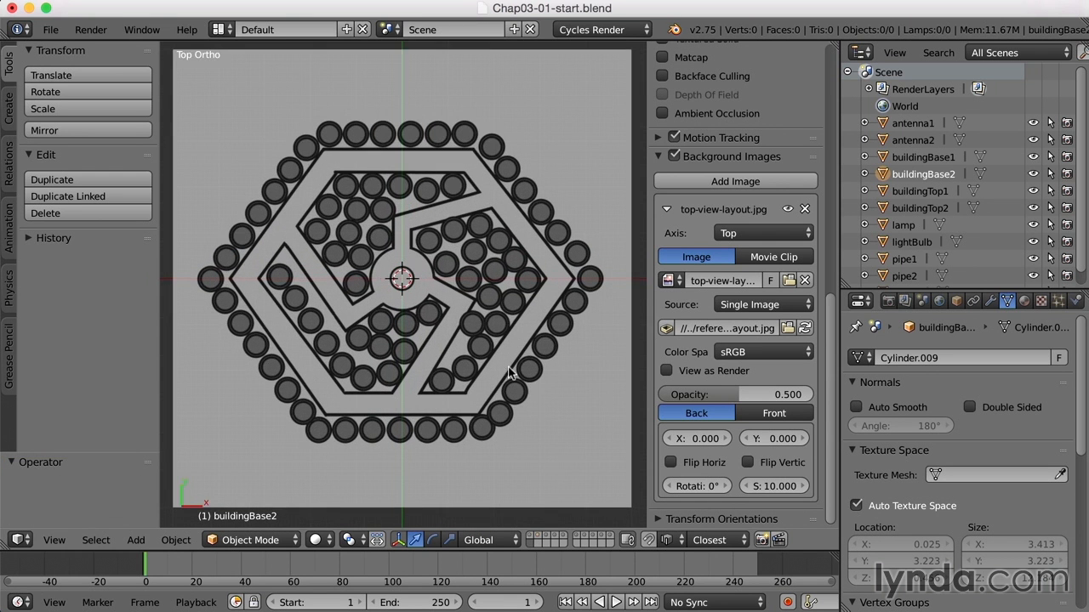
Show the building layer, set the background image size to 100, and select the building base at the centre
{"action": "left_click", "coordinate": [531, 537]}
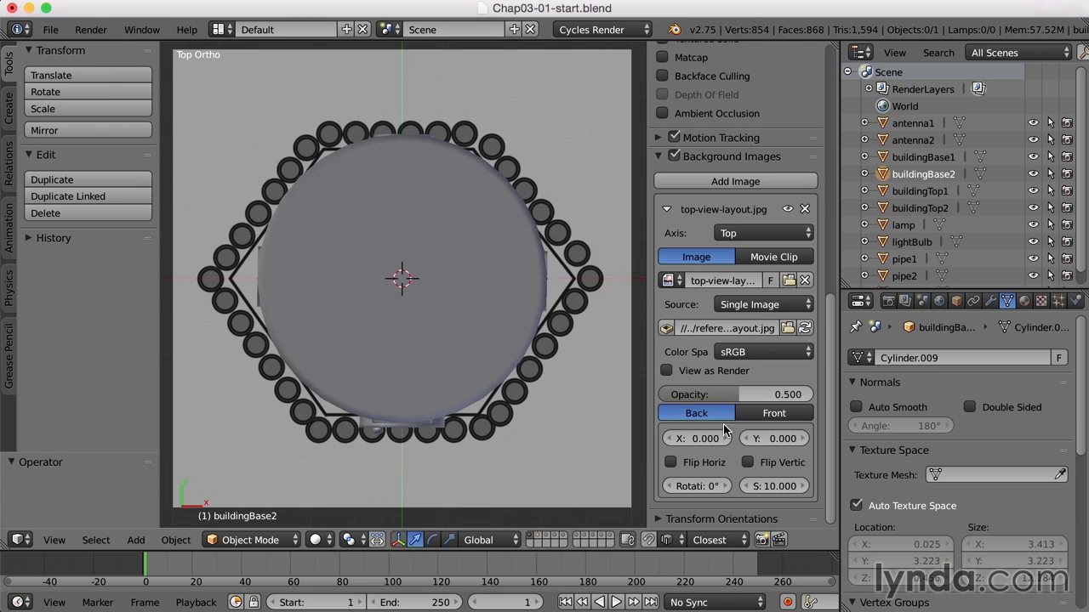
{"action": "left_click", "coordinate": [779, 487]}
{"action": "type", "text": "100"}
{"action": "key", "text": "Return"}
{"action": "scroll", "coordinate": [478, 352], "scroll_direction": "down", "scroll_amount": 6}
{"action": "scroll", "coordinate": [479, 354], "scroll_direction": "down", "scroll_amount": 1}
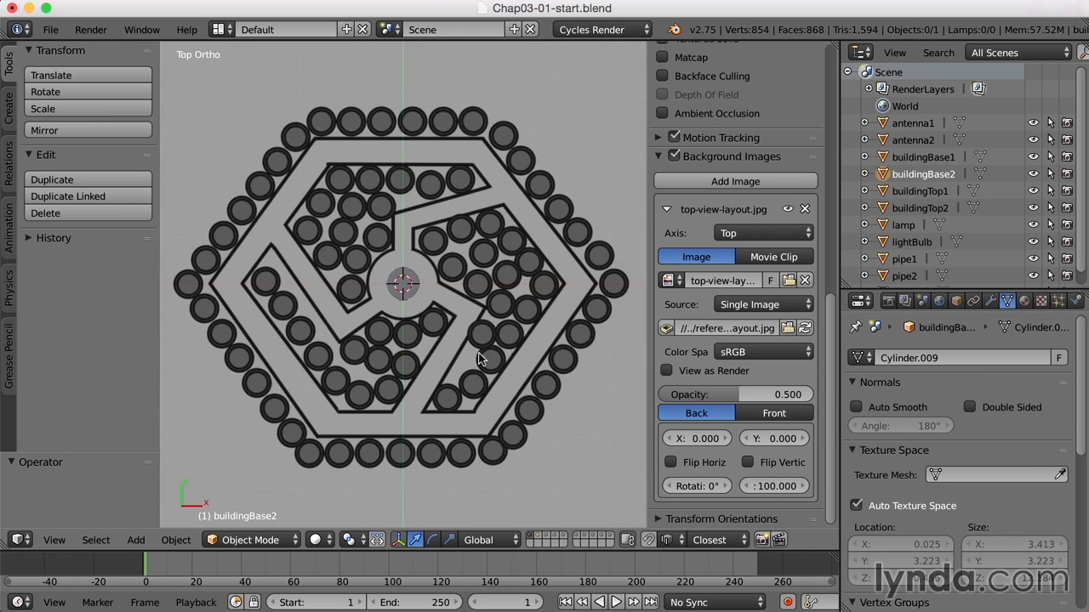
{"action": "right_click", "coordinate": [407, 300]}
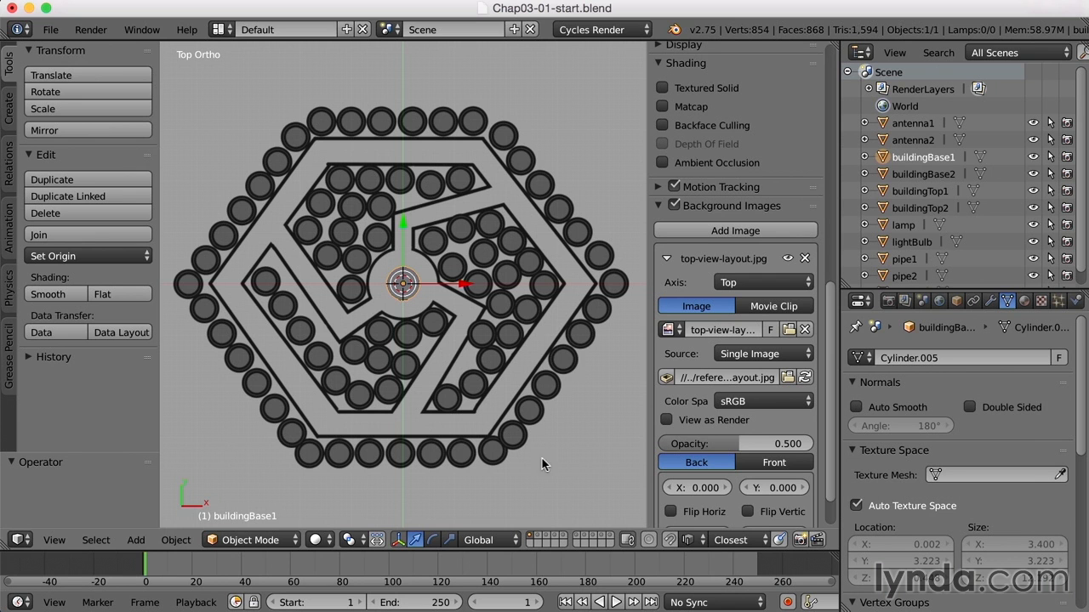
Return to the empty first layer of the lower row and lower the background image's opacity to about 0.1
{"action": "left_click", "coordinate": [529, 546]}
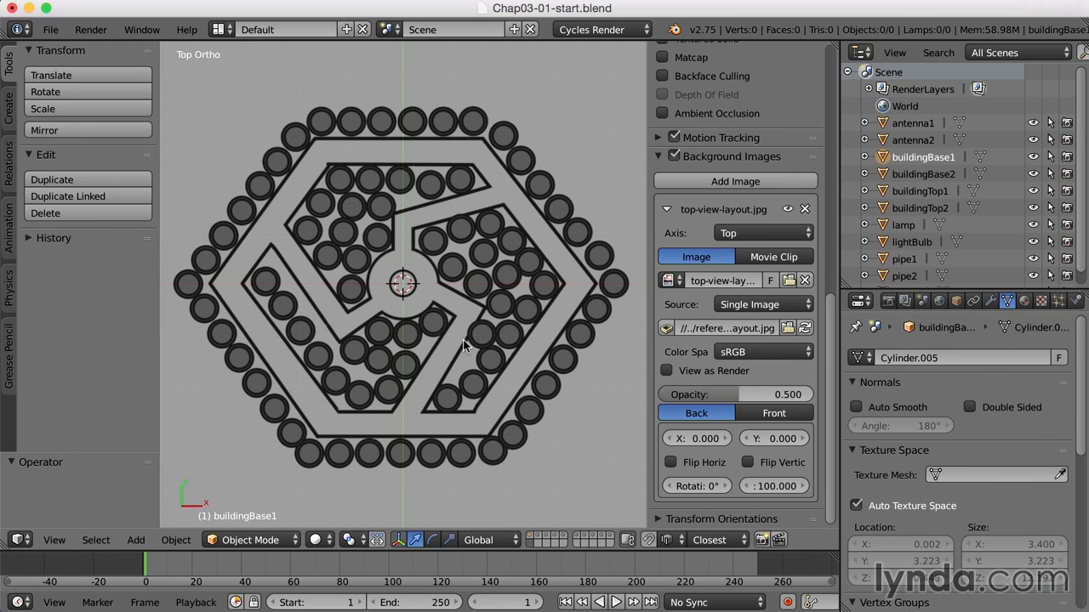
{"action": "left_click_drag", "start_coordinate": [738, 399], "coordinate": [684, 400]}
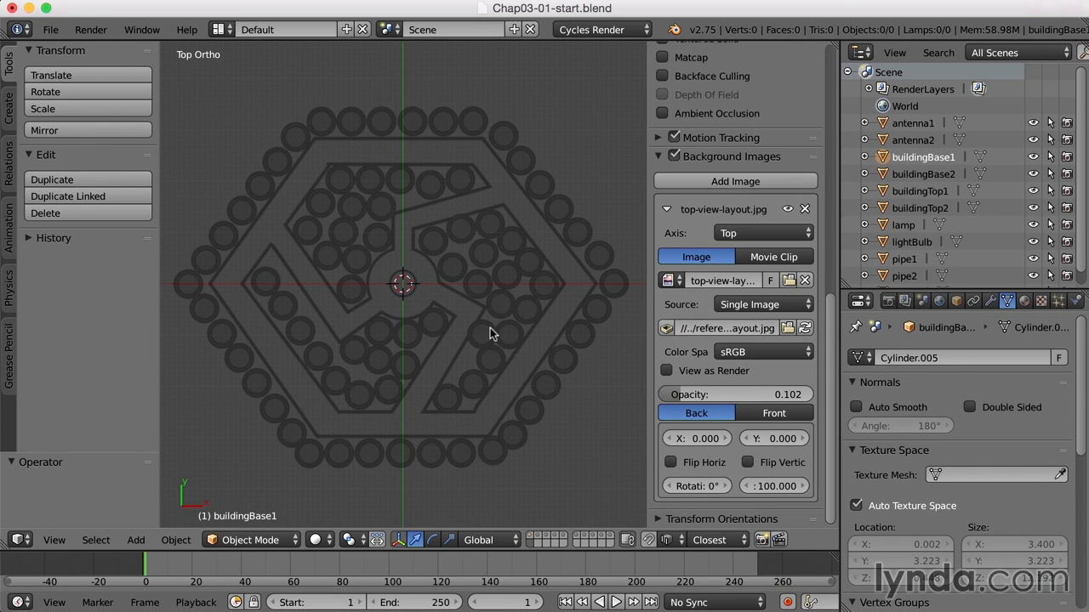
{"action": "scroll", "coordinate": [488, 329], "scroll_direction": "up", "scroll_amount": 1}
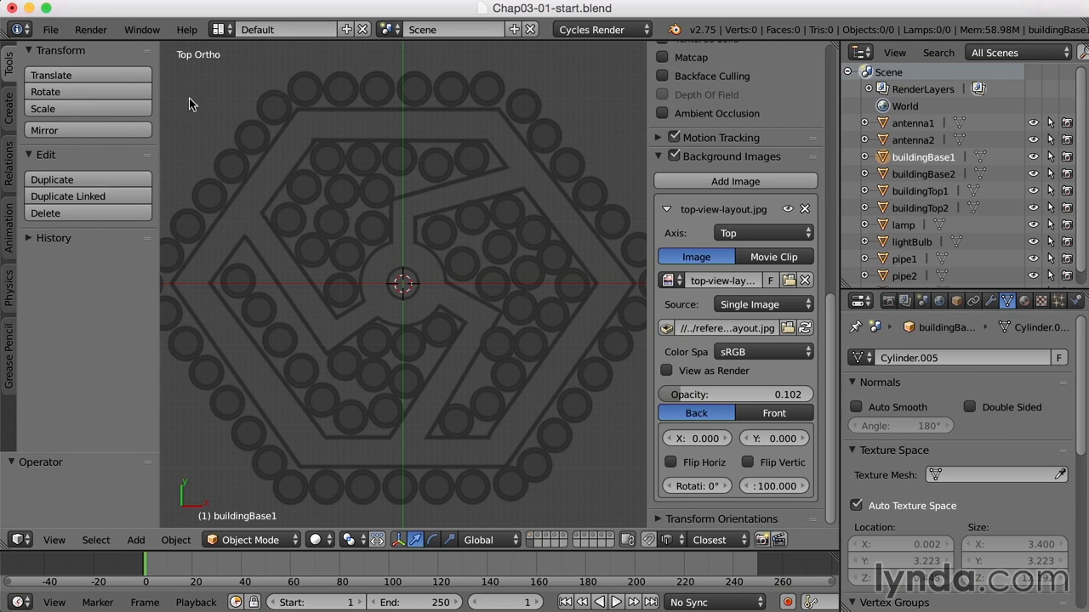
Add a cylinder at the origin with 12 vertices and Triangle Fan caps
{"action": "left_click", "coordinate": [11, 119]}
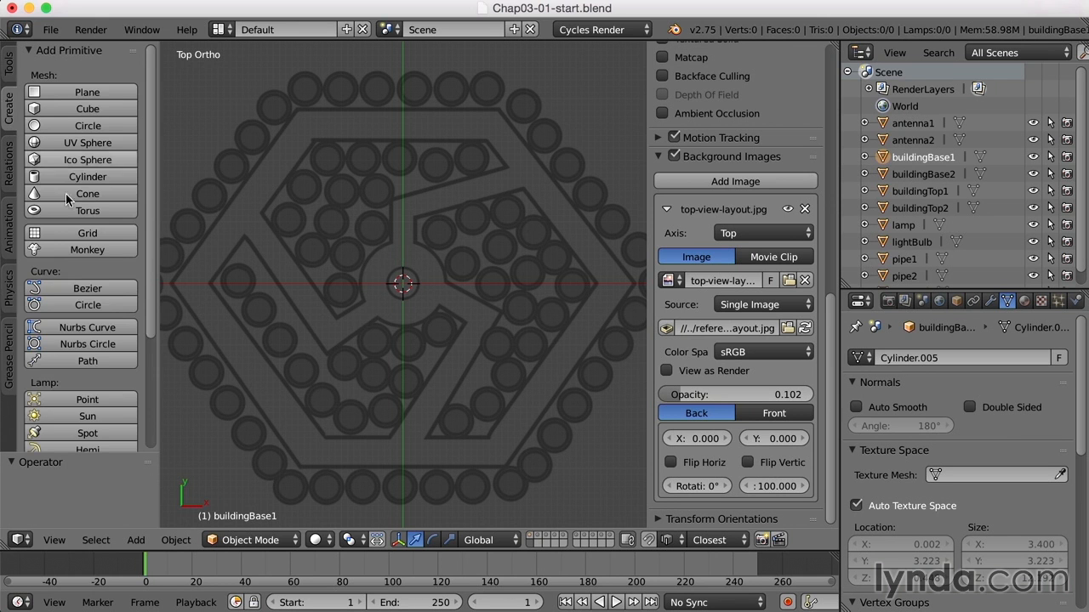
{"action": "left_click", "coordinate": [116, 177]}
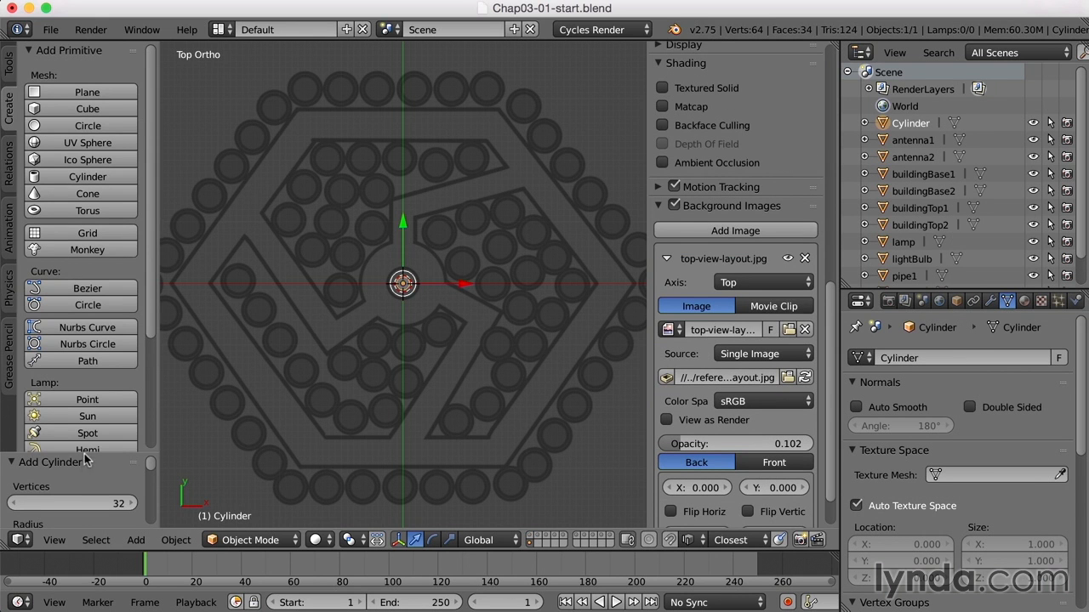
{"action": "left_click_drag", "start_coordinate": [84, 455], "coordinate": [89, 288]}
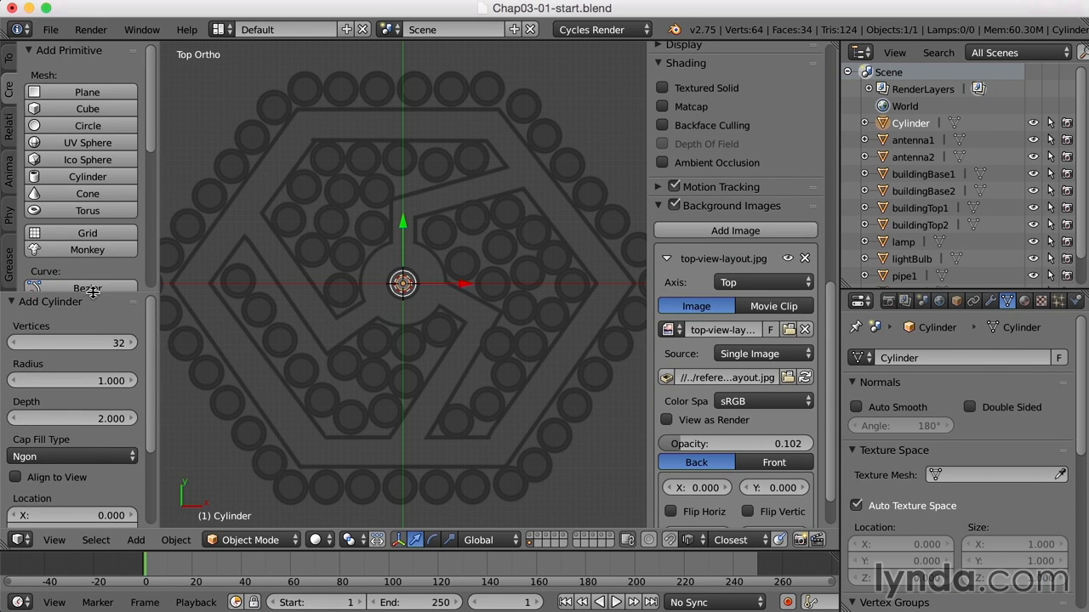
{"action": "left_click", "coordinate": [90, 342]}
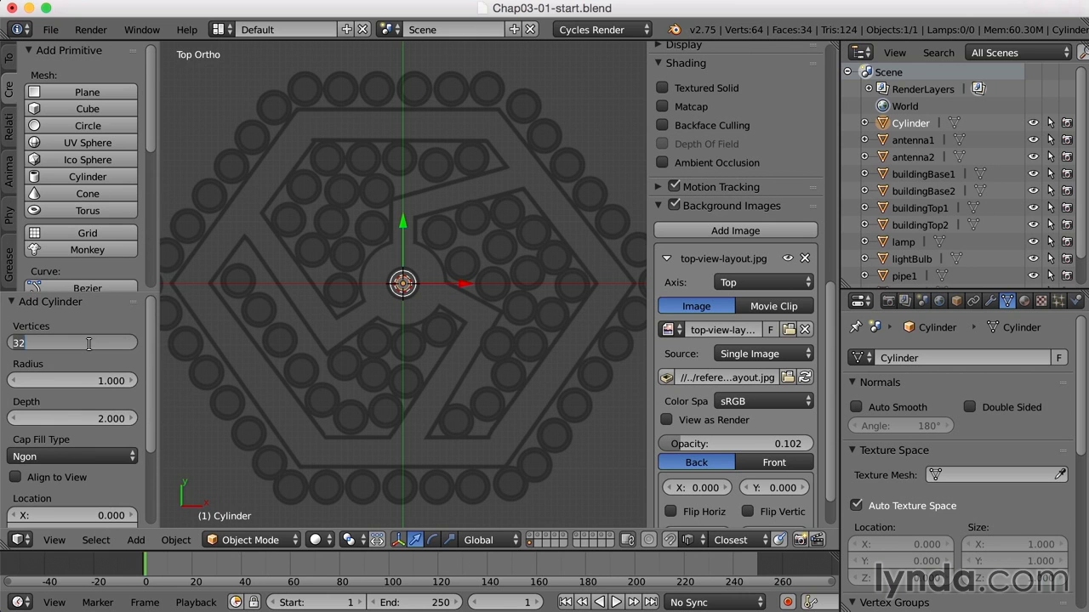
{"action": "type", "text": "12"}
{"action": "key", "text": "Tab"}
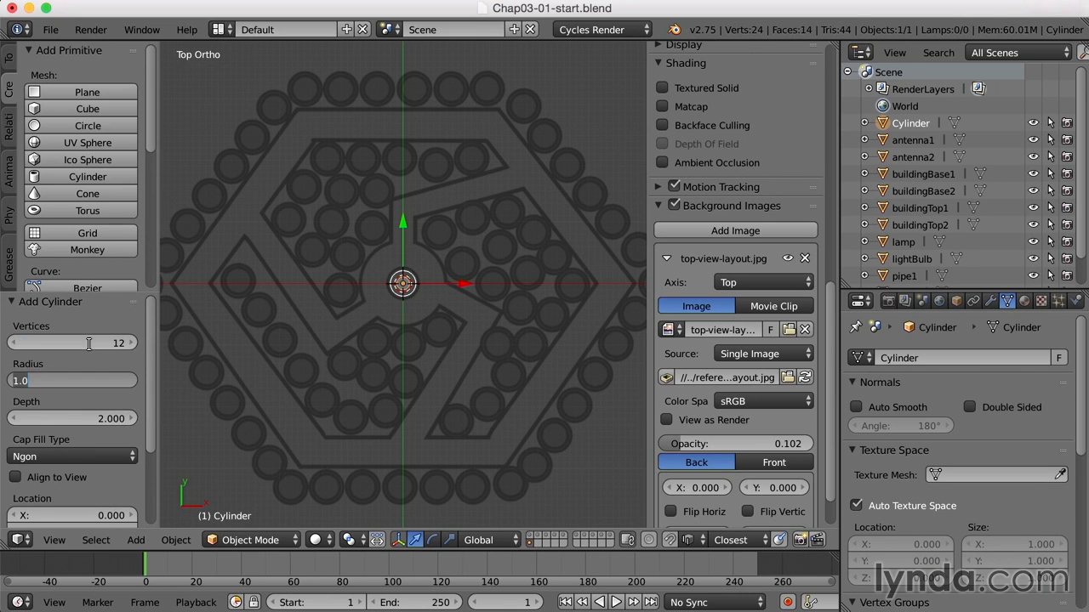
{"action": "left_click", "coordinate": [91, 458]}
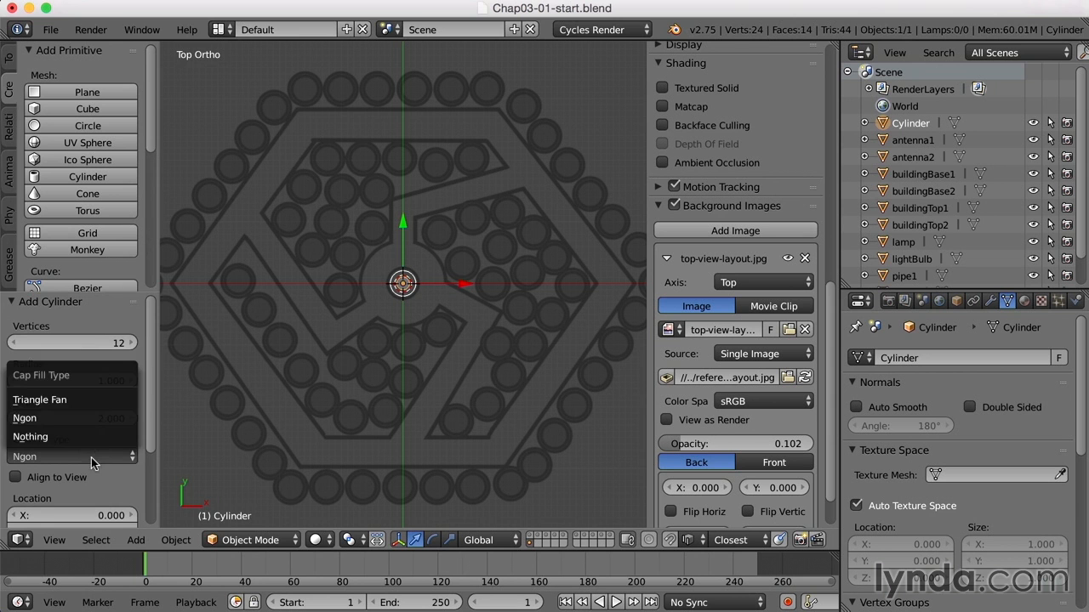
{"action": "left_click", "coordinate": [57, 400]}
Scale the cylinder by about 7.13 to match the layout's central plaza and rotate it about 14.7°
{"action": "scroll", "coordinate": [458, 339], "scroll_direction": "up", "scroll_amount": 5}
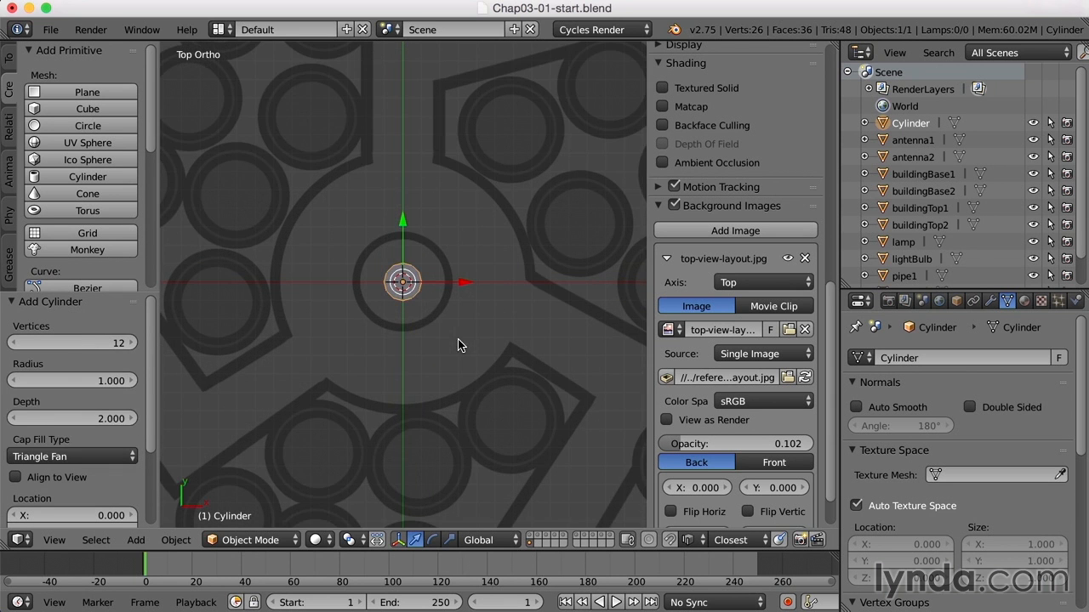
{"action": "key", "text": "s"}
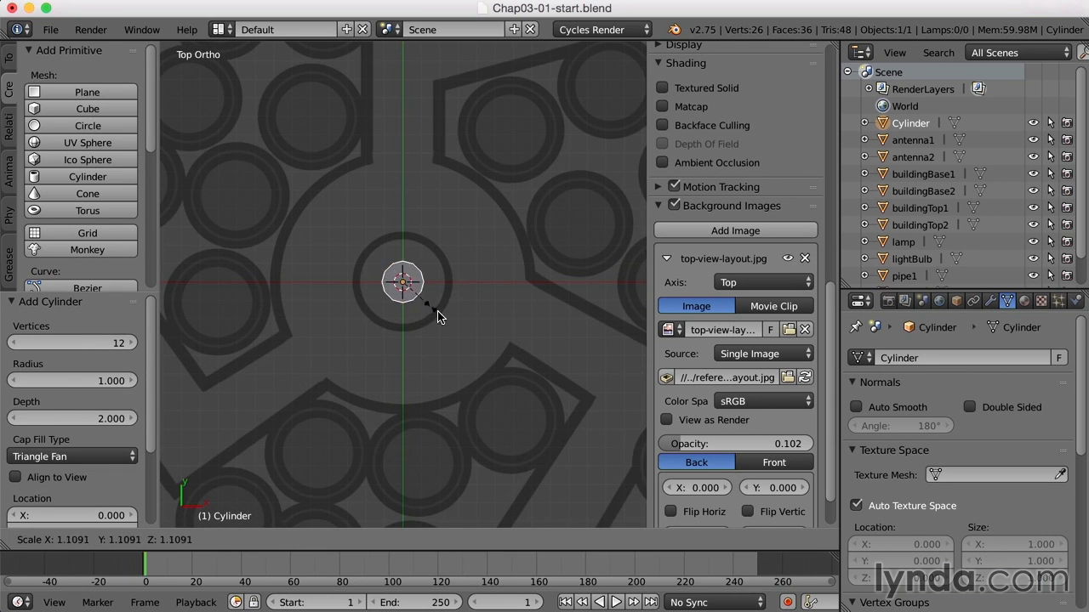
{"action": "left_click", "coordinate": [613, 402]}
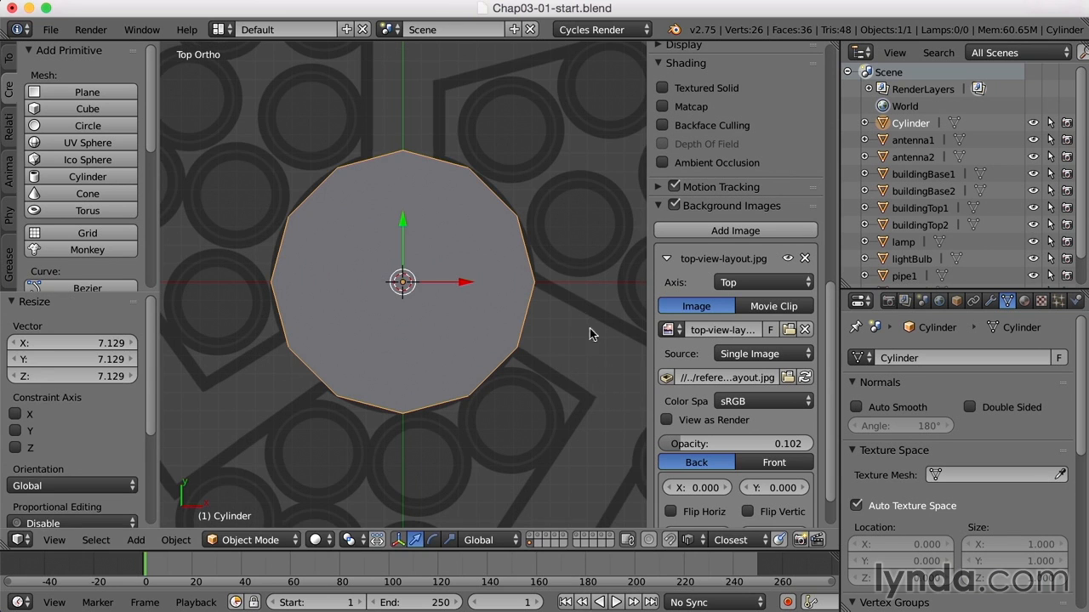
{"action": "key", "text": "r"}
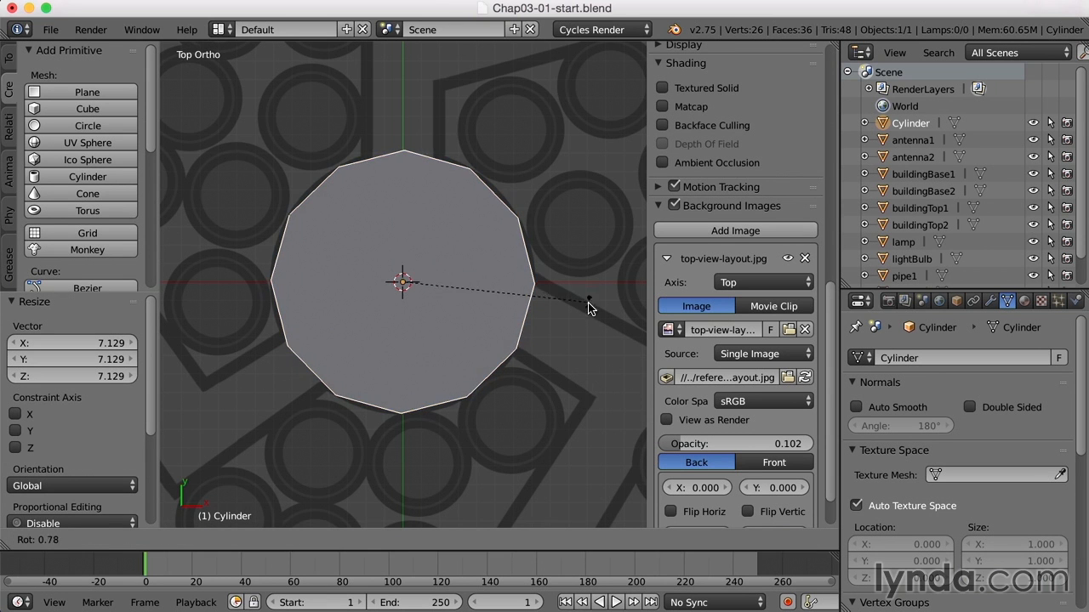
{"action": "left_click", "coordinate": [576, 348]}
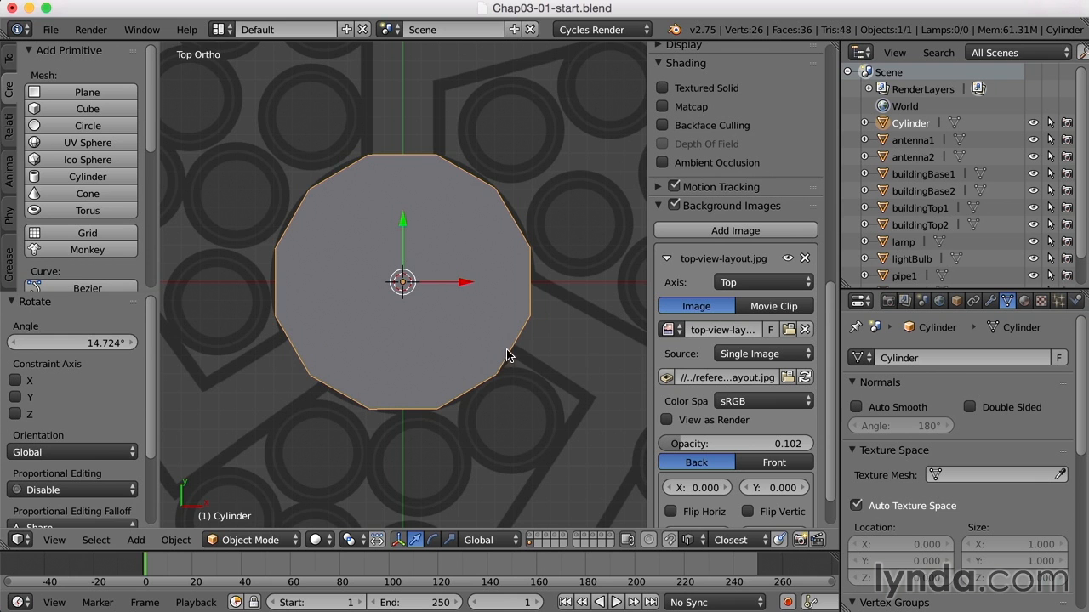
Flatten the cylinder into a thin disc by scaling it along Z by about -0.107
{"action": "scroll", "coordinate": [557, 367], "scroll_direction": "down", "scroll_amount": 4}
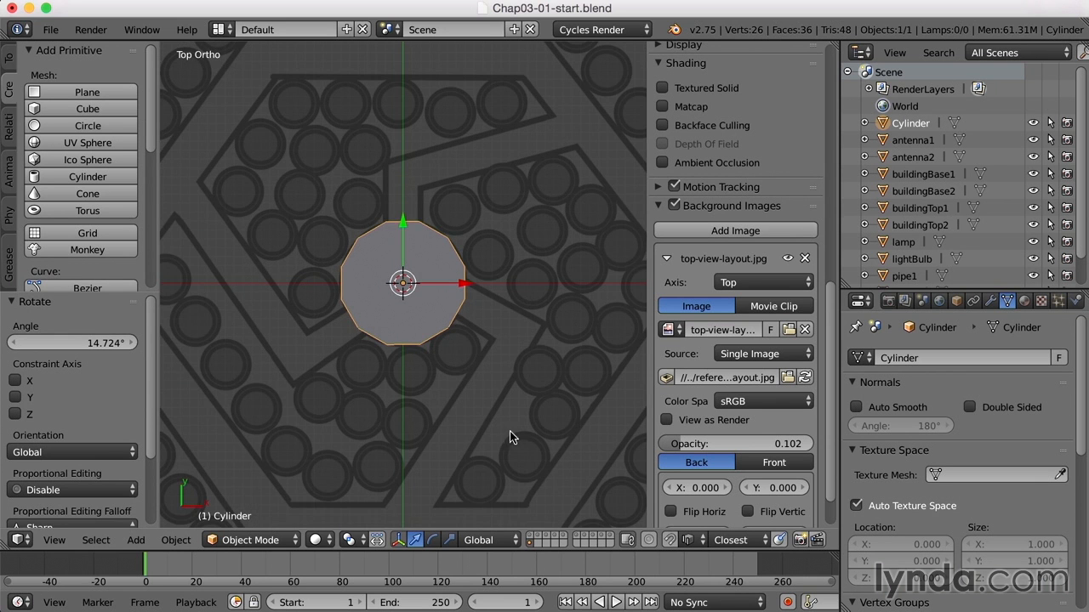
{"action": "middle_click_drag", "start_coordinate": [498, 432], "coordinate": [491, 372]}
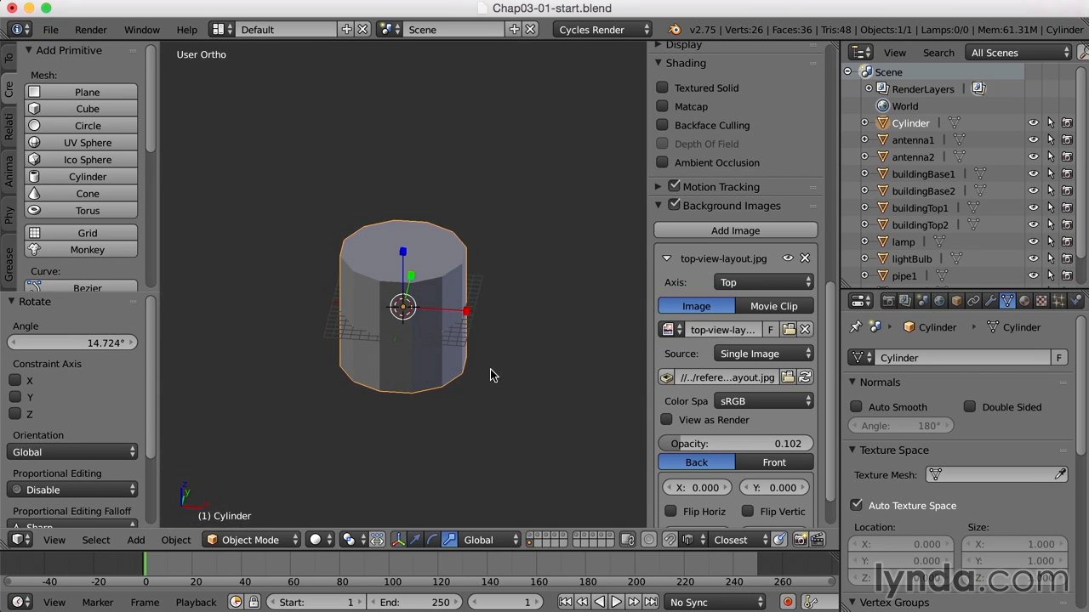
{"action": "key", "text": "s"}
{"action": "key", "text": "z"}
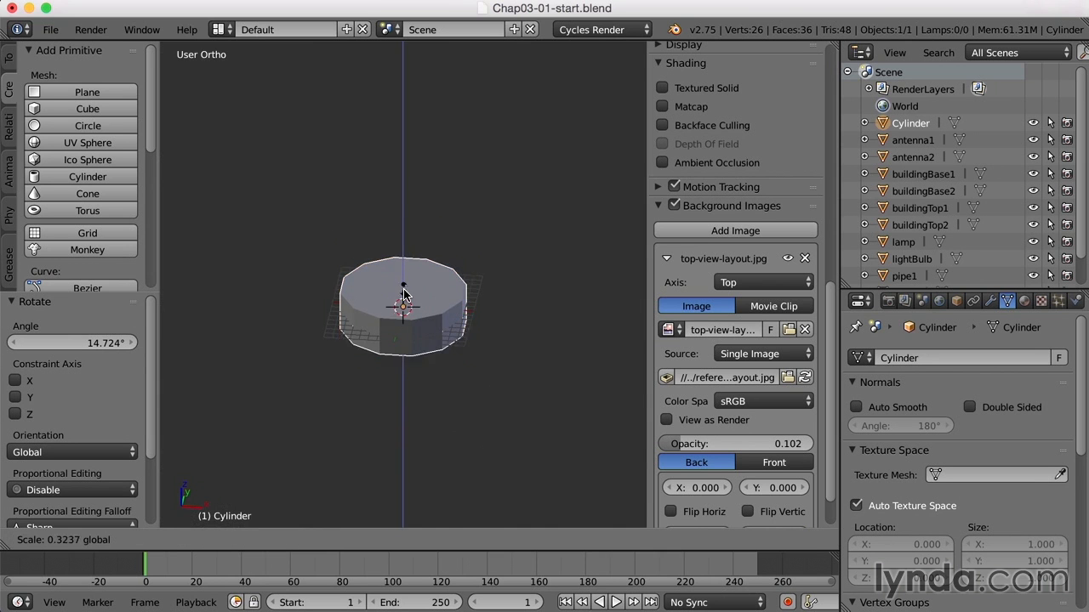
{"action": "left_click", "coordinate": [409, 316]}
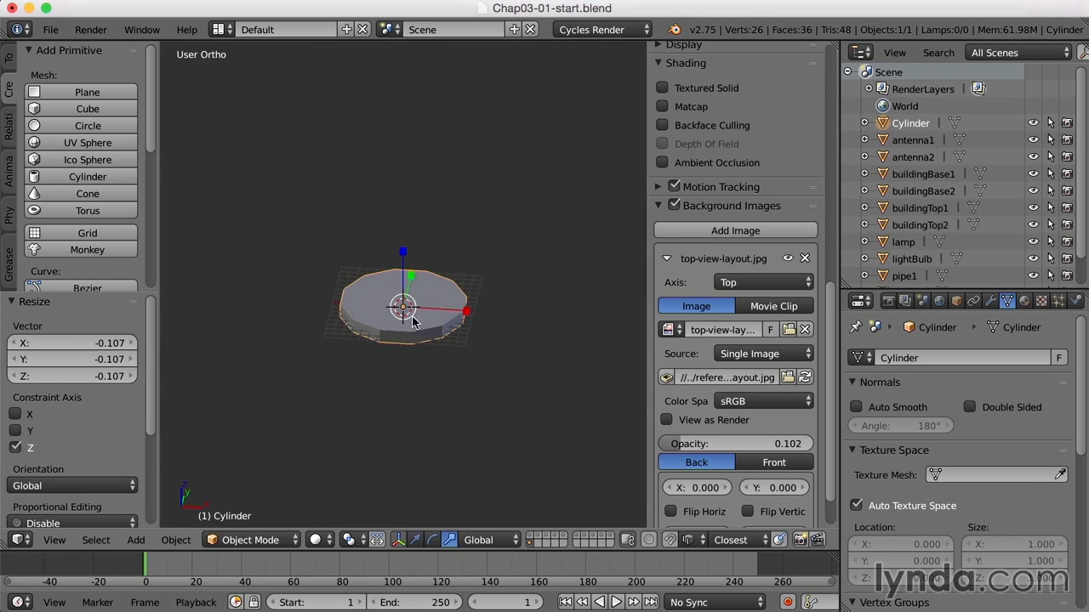
Delete all the triangular faces on the underside of the disc
{"action": "scroll", "coordinate": [467, 374], "scroll_direction": "up", "scroll_amount": 3}
{"action": "middle_click_drag", "start_coordinate": [475, 387], "coordinate": [483, 342]}
{"action": "scroll", "coordinate": [464, 388], "scroll_direction": "up", "scroll_amount": 2}
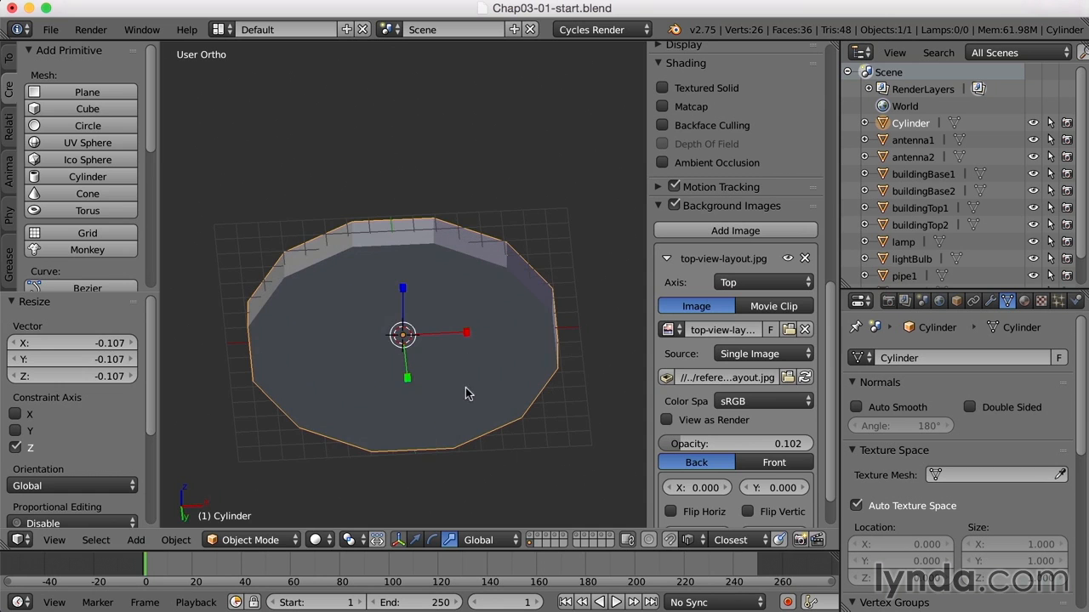
{"action": "key", "text": "Tab"}
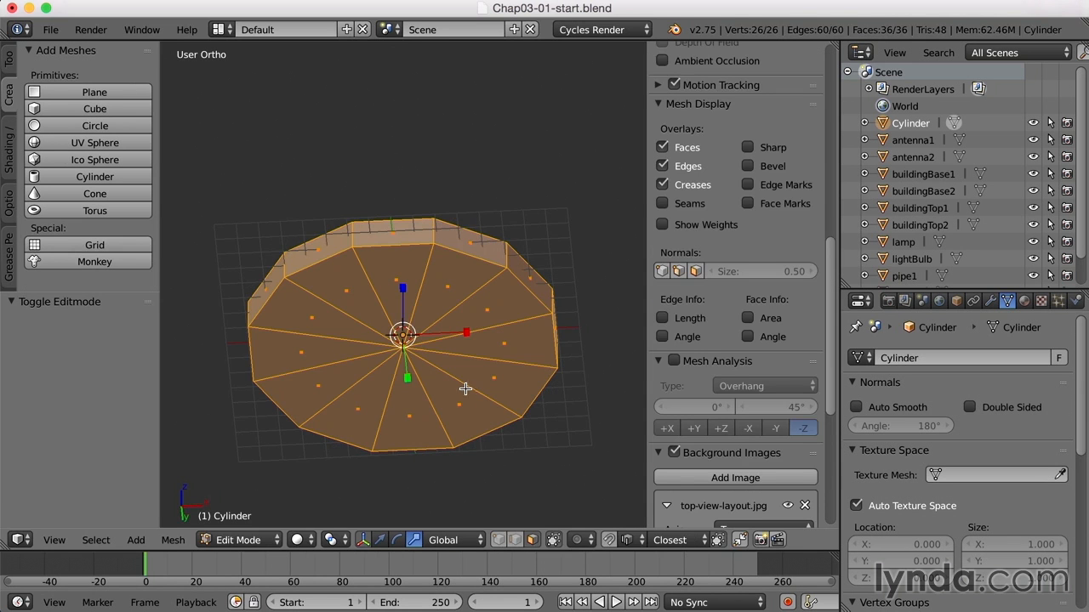
{"action": "key", "text": "a"}
{"action": "key", "text": "c"}
{"action": "mouse_move", "coordinate": [457, 297]}
{"action": "left_mouse_down"}
{"action": "mouse_move", "coordinate": [413, 288]}
{"action": "mouse_move", "coordinate": [384, 340]}
{"action": "mouse_move", "coordinate": [472, 344]}
{"action": "left_mouse_up"}
{"action": "key", "text": "Escape"}
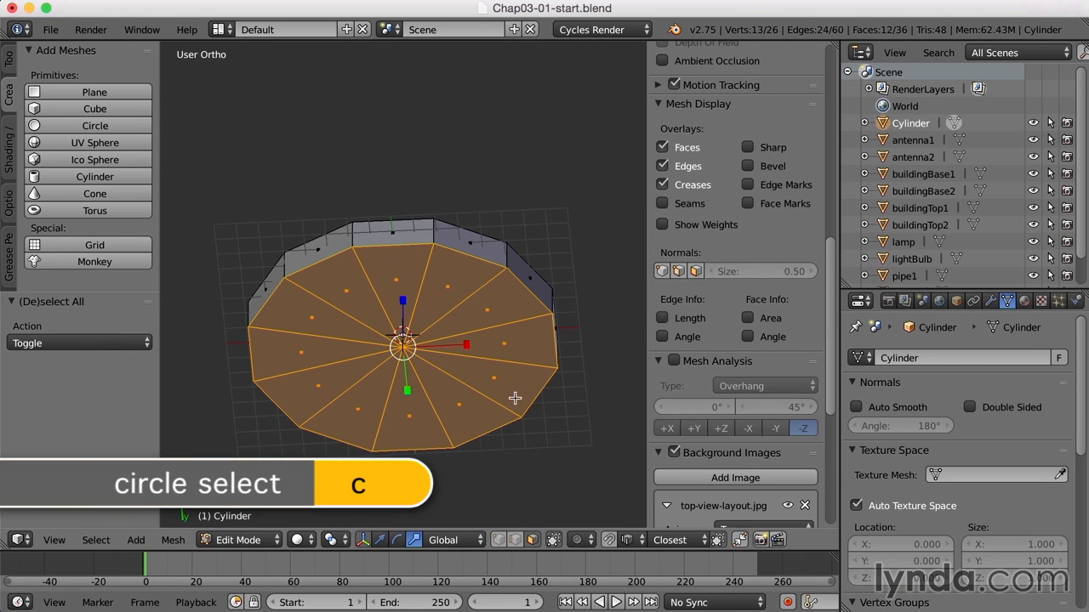
{"action": "key", "text": "x"}
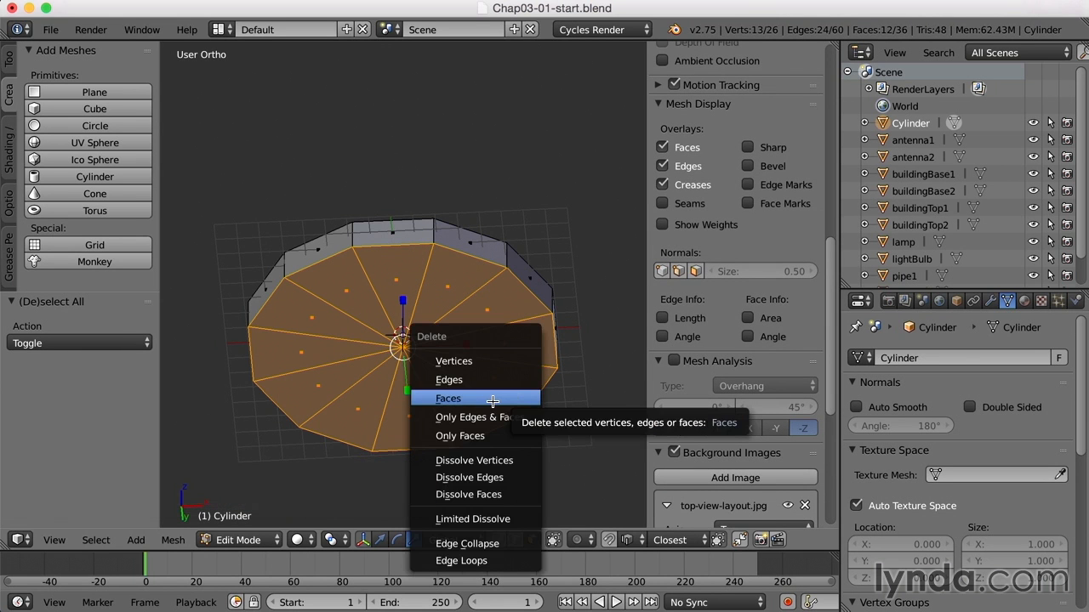
{"action": "left_click", "coordinate": [492, 400]}
From the right side view, scale the whole disc along Z by about 0.553 in Object Mode
{"action": "mouse_move", "coordinate": [493, 401]}
{"action": "middle_mouse_down"}
{"action": "mouse_move", "coordinate": [506, 377]}
{"action": "mouse_move", "coordinate": [501, 399]}
{"action": "middle_mouse_up"}
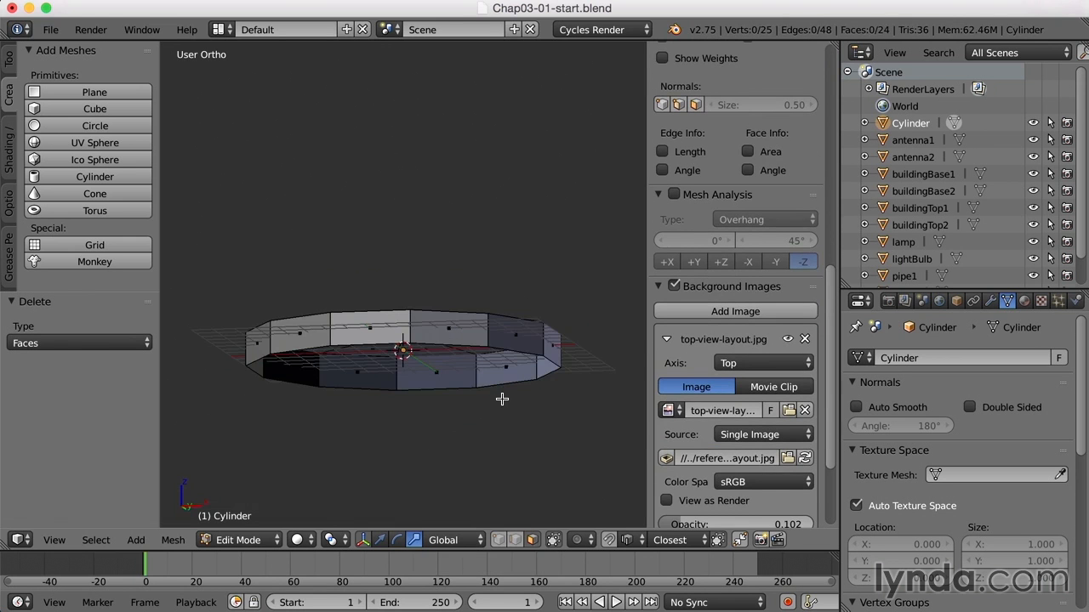
{"action": "key", "text": "KP_3"}
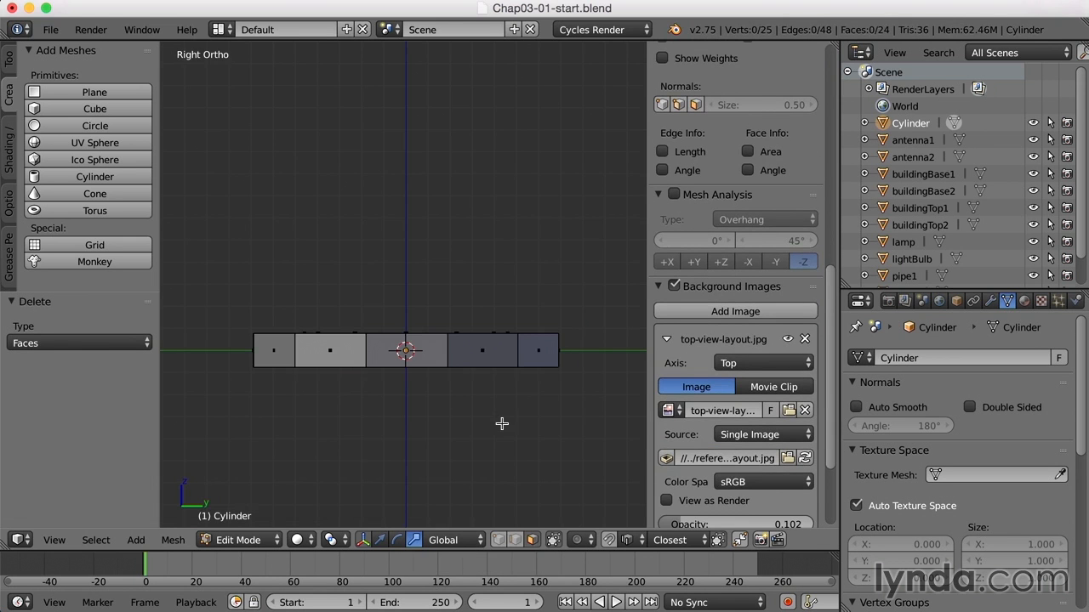
{"action": "key", "text": "Tab"}
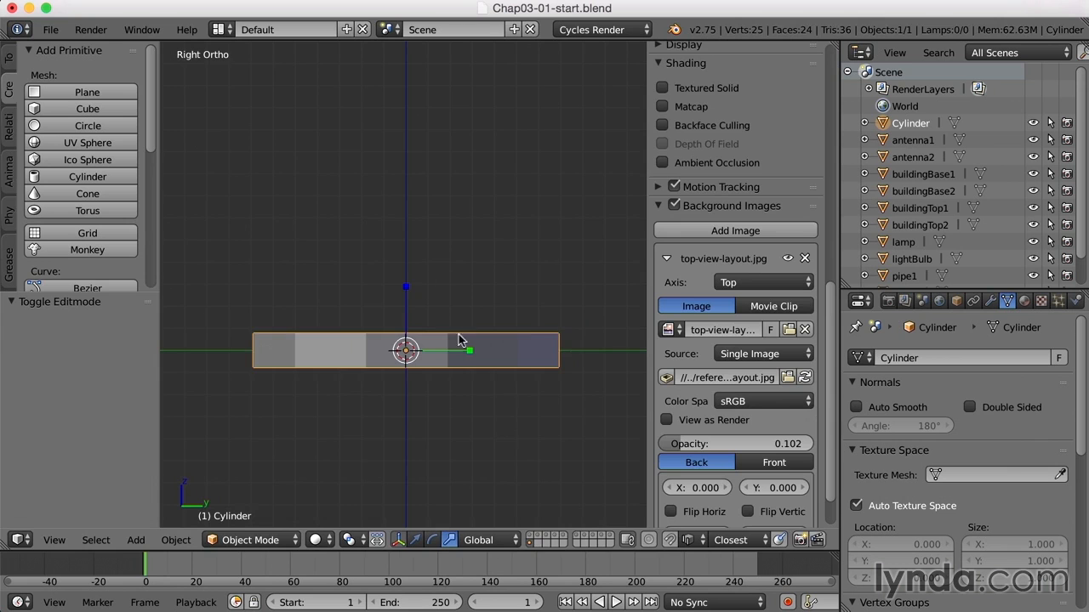
{"action": "key", "text": "s"}
{"action": "key", "text": "z"}
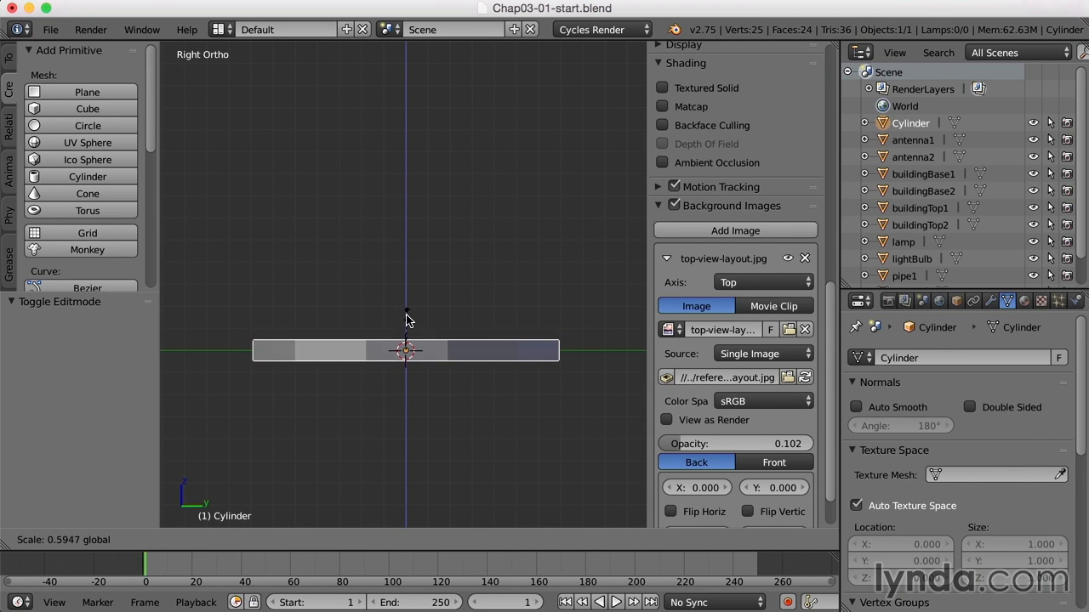
{"action": "left_click", "coordinate": [412, 324]}
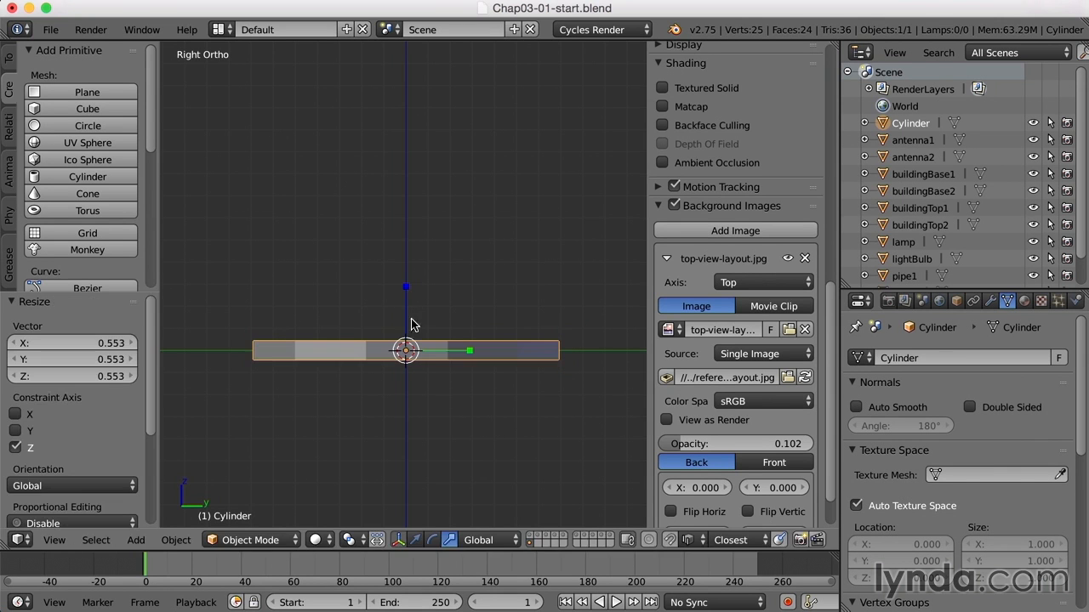
Show the building layer together with the disc and lower the disc about 0.445 along Z so its top meets the building's base
{"action": "left_click", "coordinate": [529, 539], "text": "shift"}
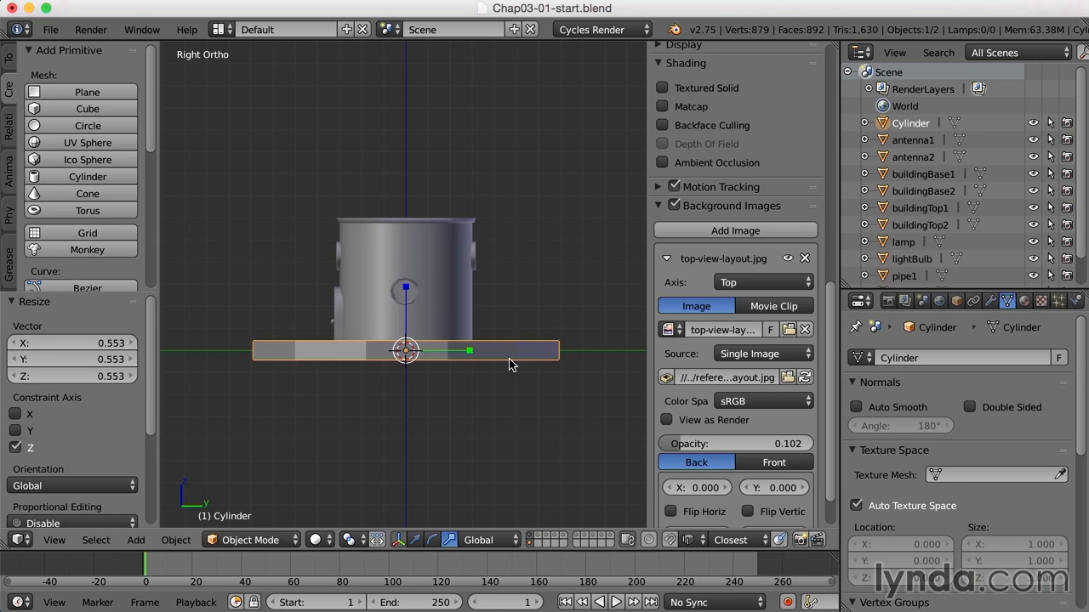
{"action": "scroll", "coordinate": [468, 399], "scroll_direction": "up", "scroll_amount": 3}
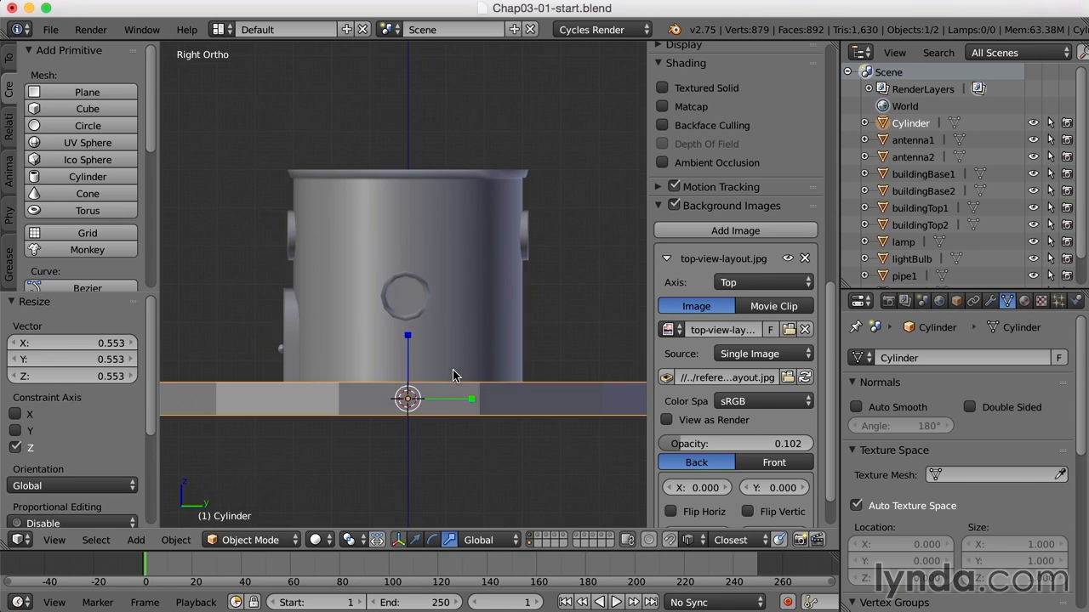
{"action": "key", "text": "w"}
{"action": "left_click_drag", "start_coordinate": [405, 342], "coordinate": [415, 361]}
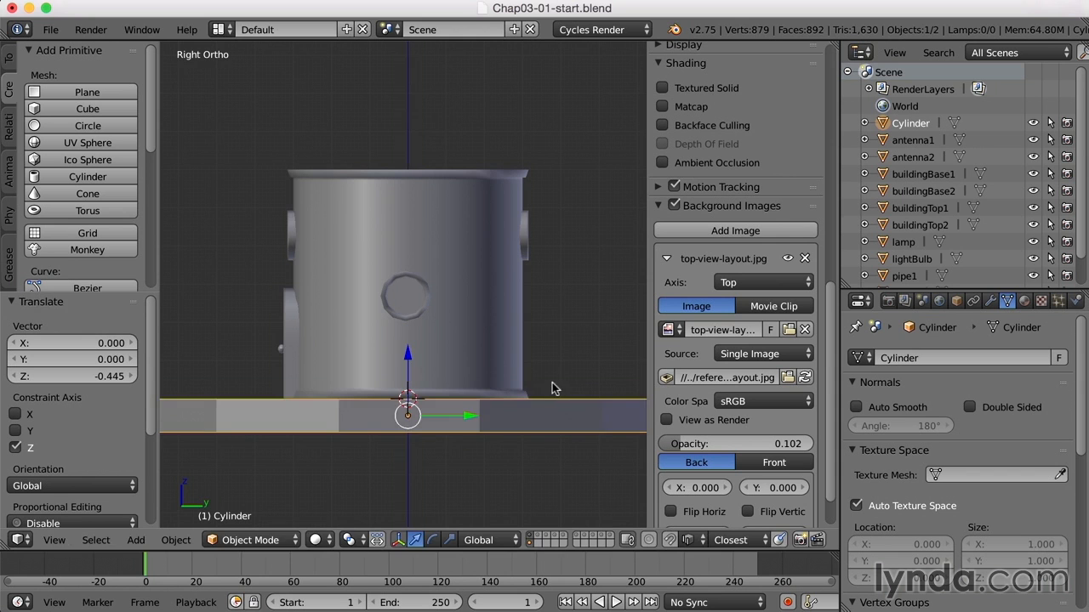
Hide the building layer again and show the disc from the top in wireframe over the layout image
{"action": "scroll", "coordinate": [502, 370], "scroll_direction": "down", "scroll_amount": 3}
{"action": "middle_click_drag", "start_coordinate": [488, 342], "coordinate": [525, 423]}
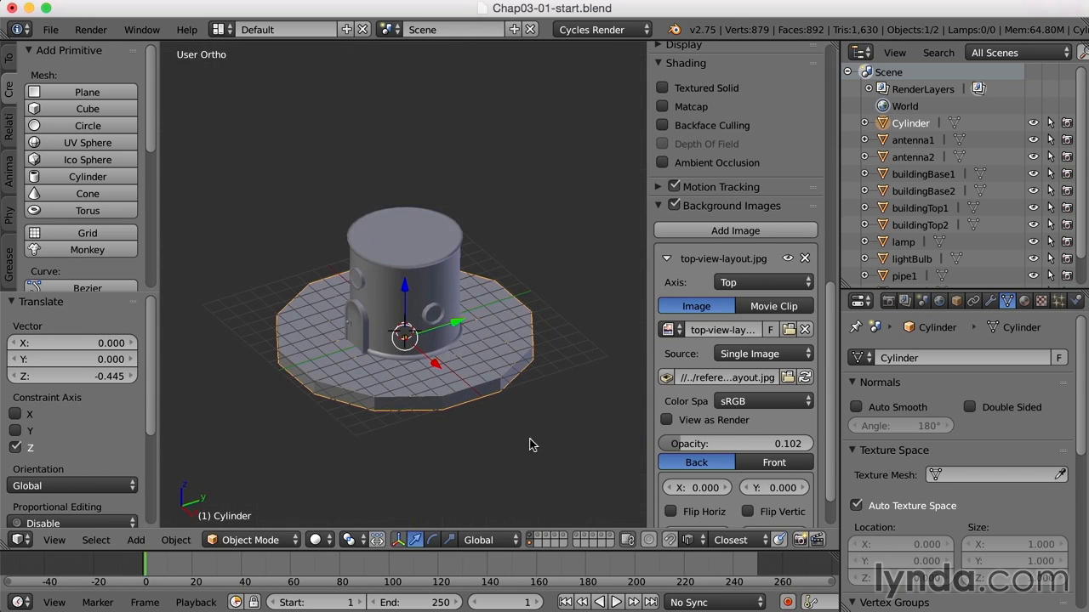
{"action": "left_click", "coordinate": [531, 546]}
{"action": "key", "text": "KP_7"}
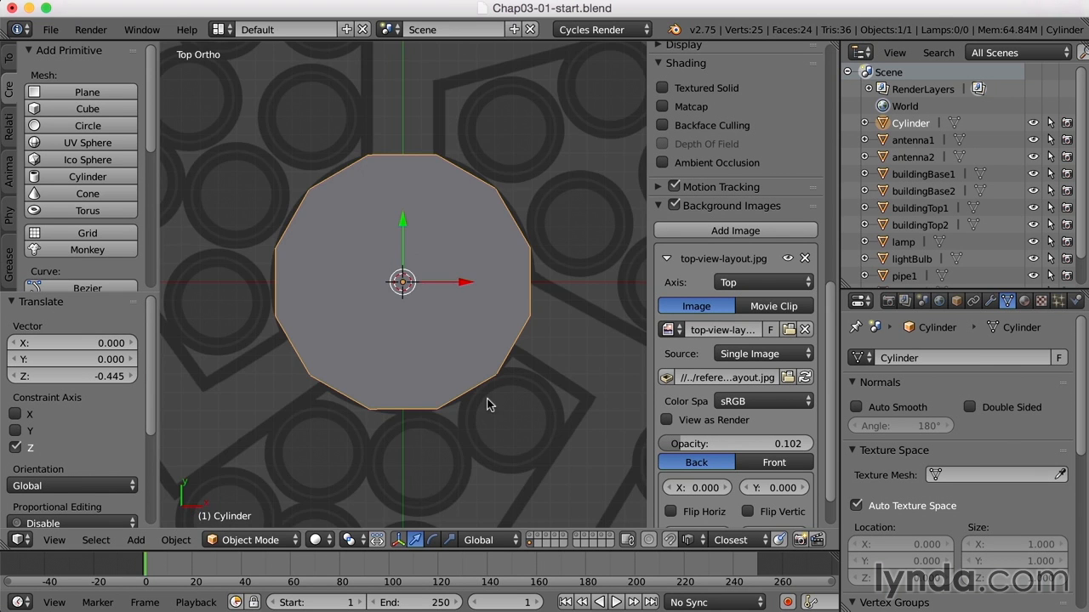
{"action": "key", "text": "z"}
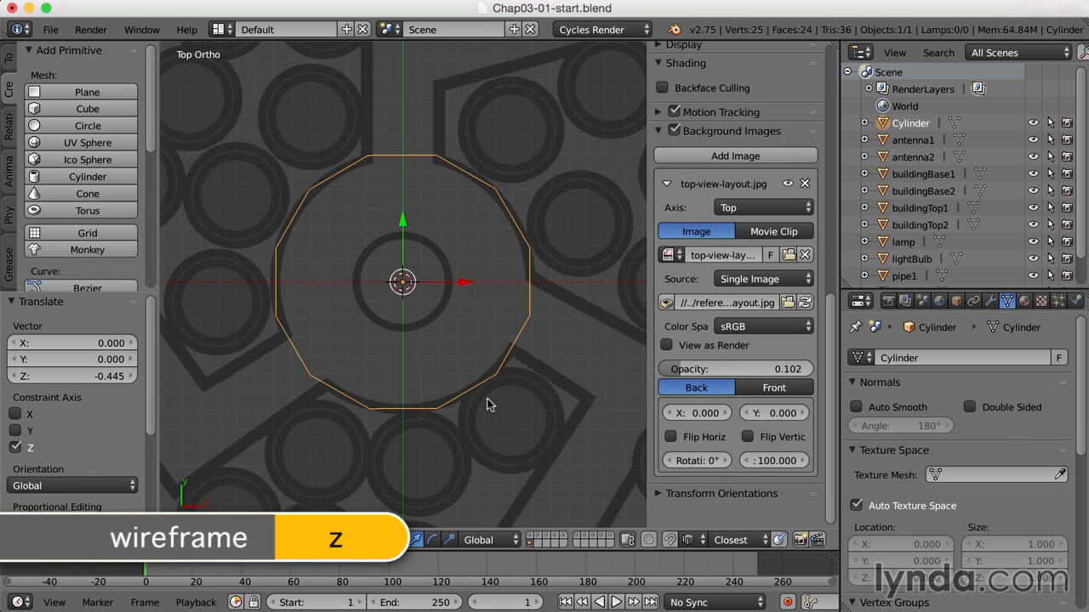
In Edit Mode, select the three side faces of the disc that face the layout's three roads
{"action": "key", "text": "Tab"}
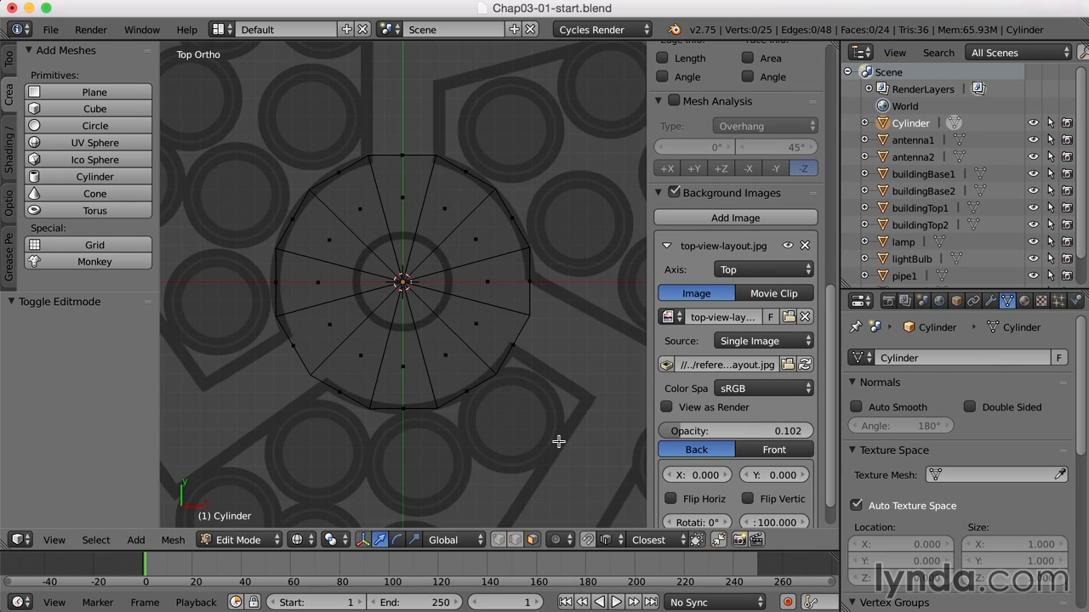
{"action": "scroll", "coordinate": [558, 440], "scroll_direction": "down", "scroll_amount": 1}
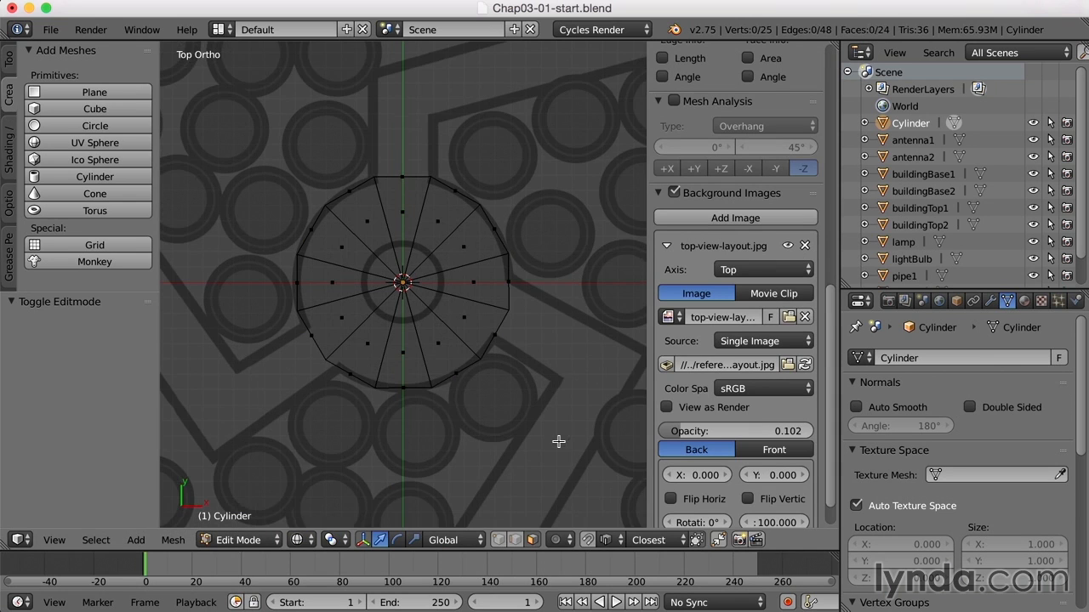
{"action": "right_click", "coordinate": [496, 335]}
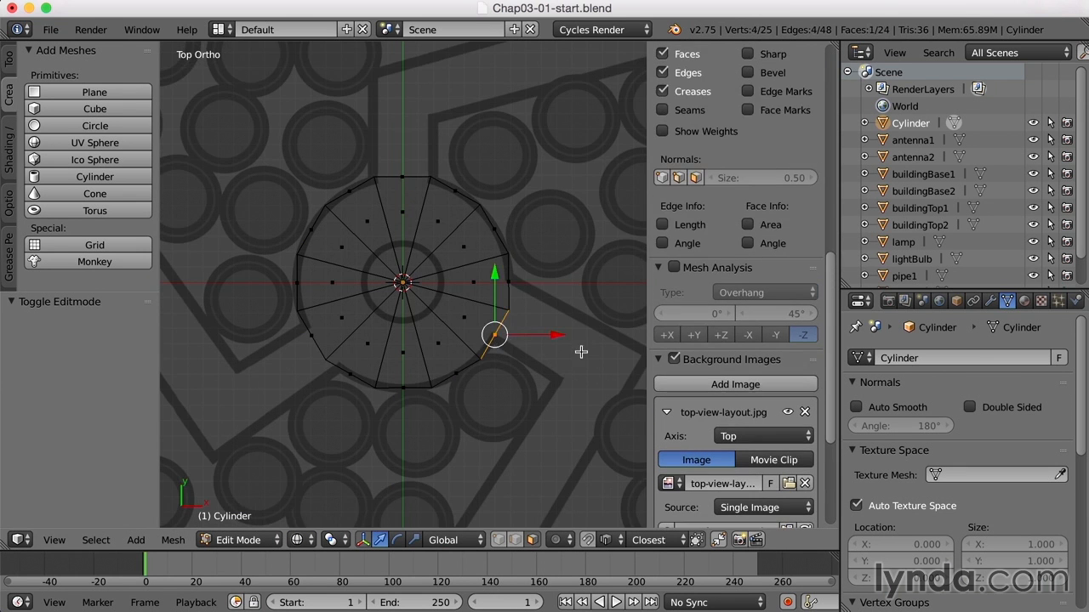
{"action": "right_click", "coordinate": [401, 177], "text": "shift"}
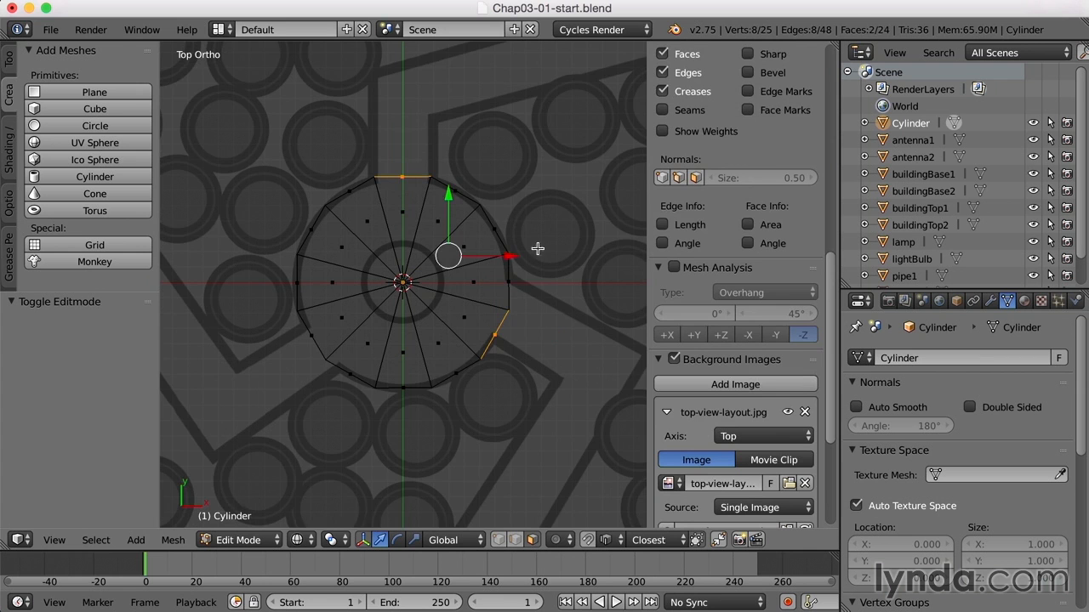
{"action": "right_click", "coordinate": [311, 335], "text": "shift"}
{"action": "scroll", "coordinate": [574, 419], "scroll_direction": "down", "scroll_amount": 1}
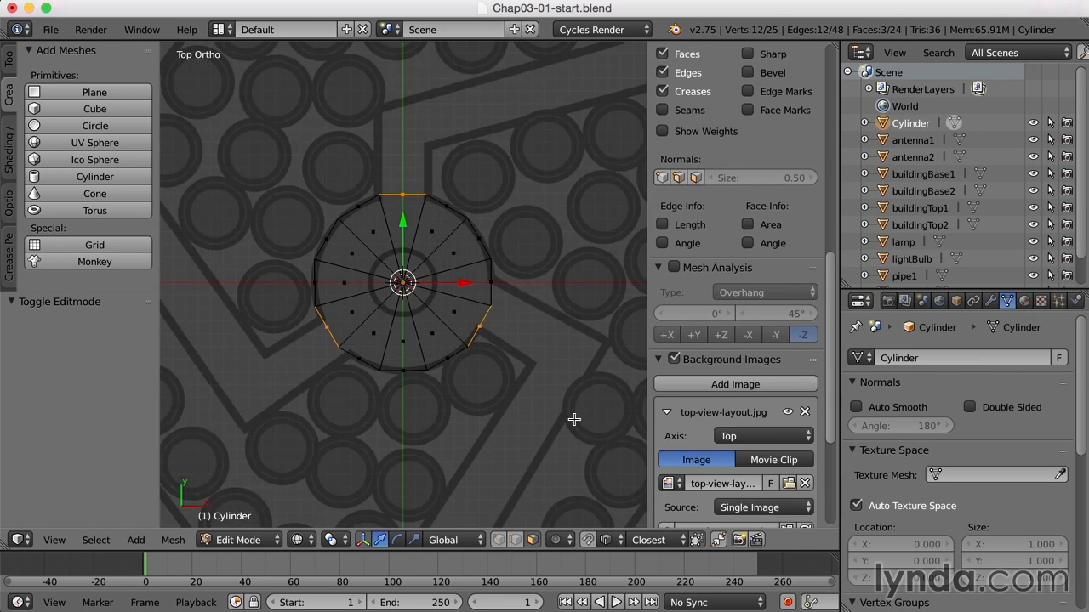
{"action": "scroll", "coordinate": [574, 419], "scroll_direction": "down", "scroll_amount": 2}
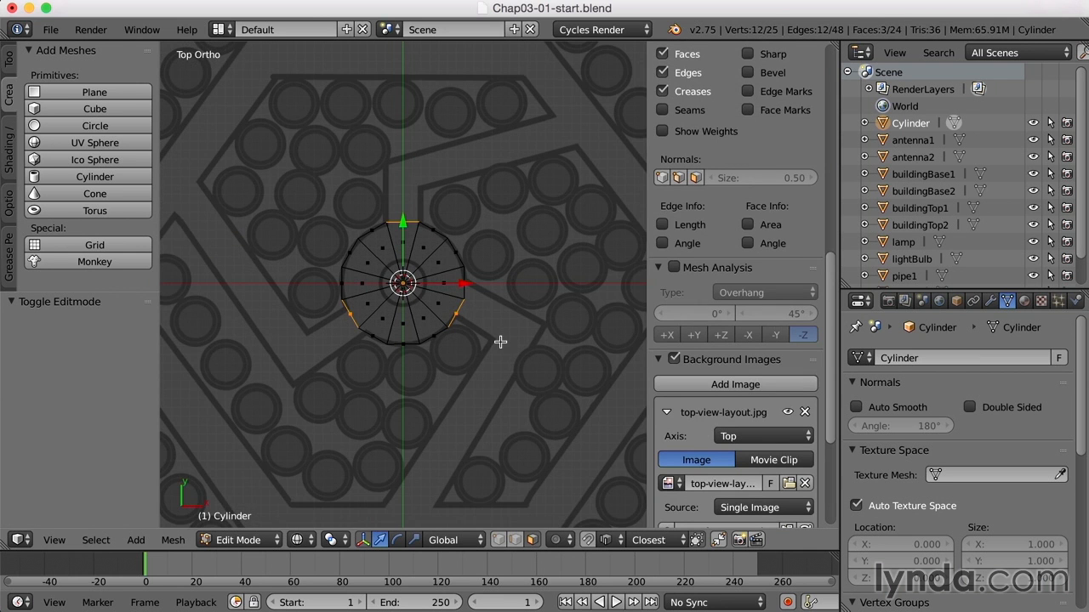
Hide the properties sidebar, give the tool shelf more room and show its mesh editing tools
{"action": "key", "text": "n"}
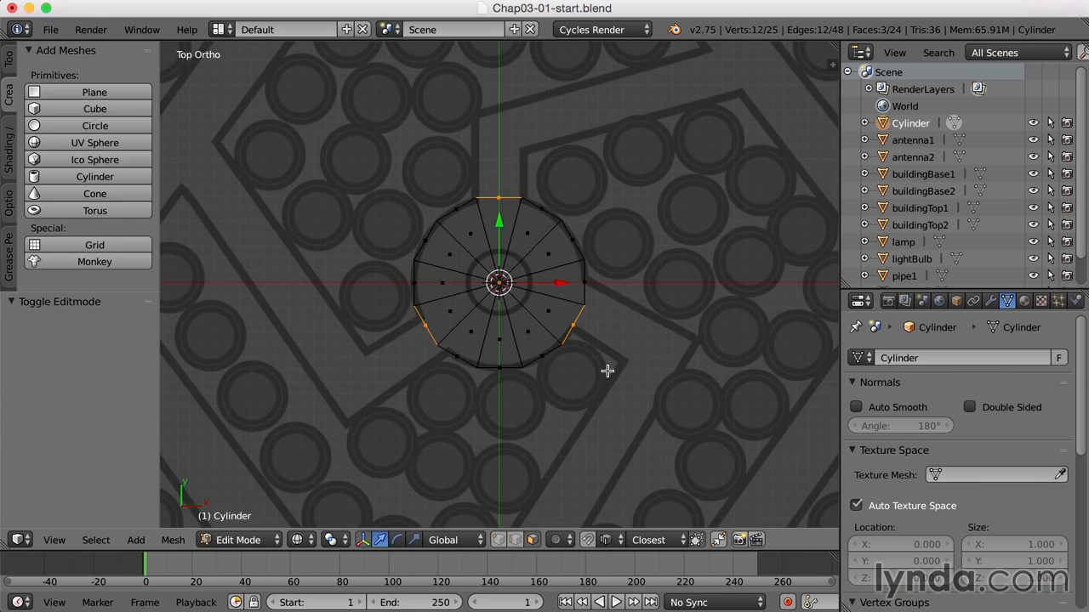
{"action": "left_click_drag", "start_coordinate": [70, 293], "coordinate": [76, 435]}
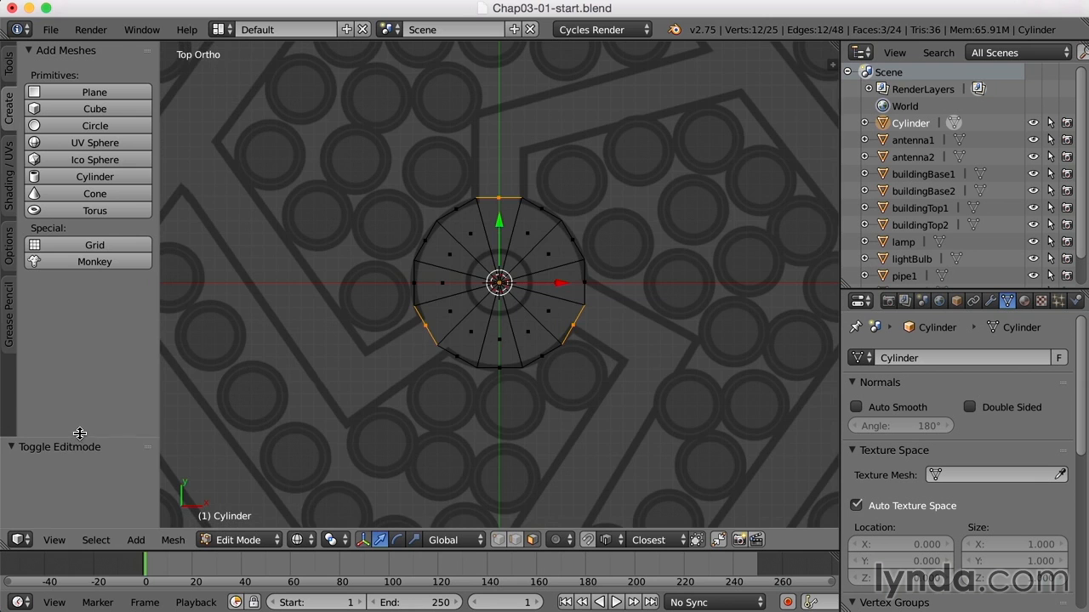
{"action": "left_click", "coordinate": [11, 69]}
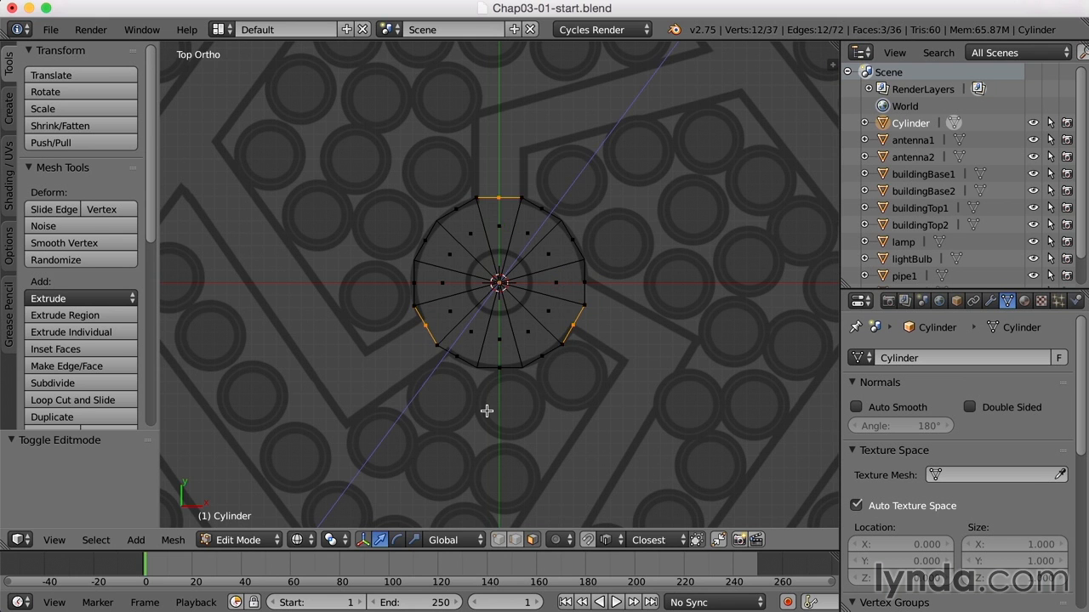
Try to extrude the three selected side faces as an ordinary region, and undo the extrusion
{"action": "key", "text": "e"}
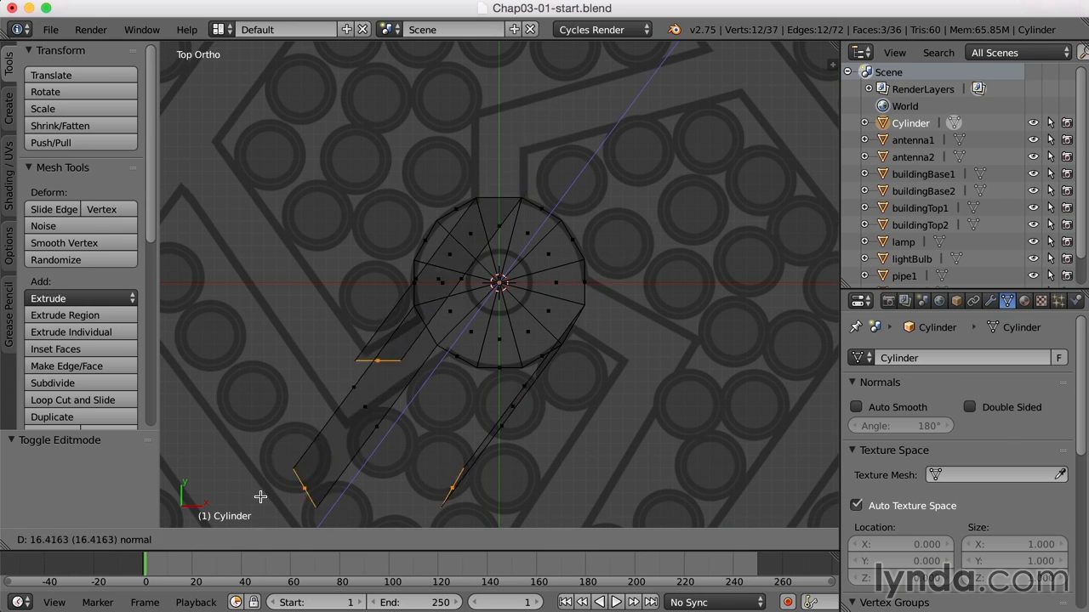
{"action": "right_click", "coordinate": [516, 400]}
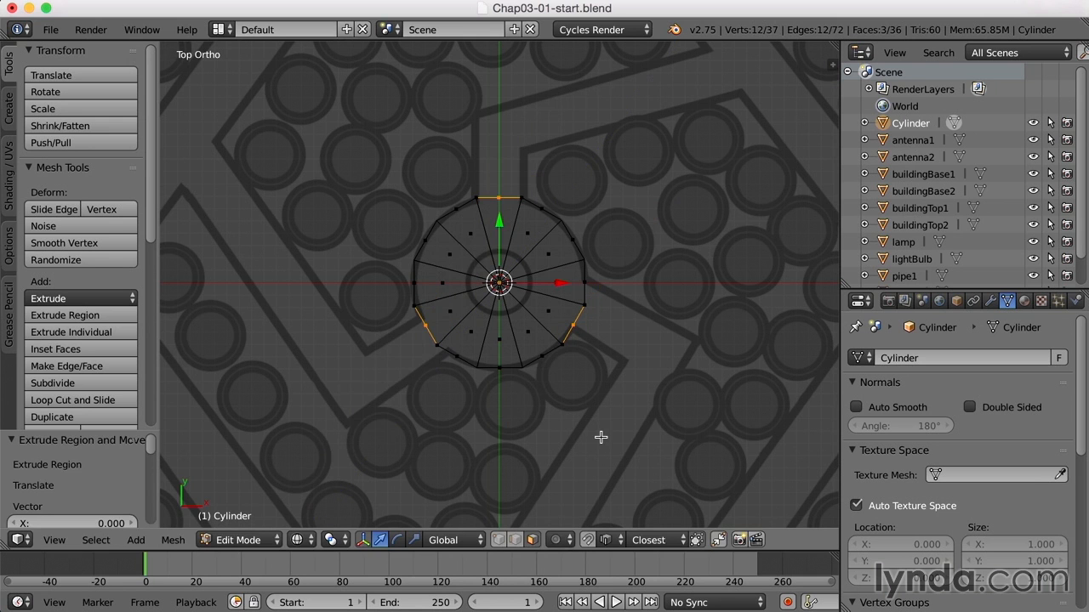
{"action": "key", "text": "ctrl+z"}
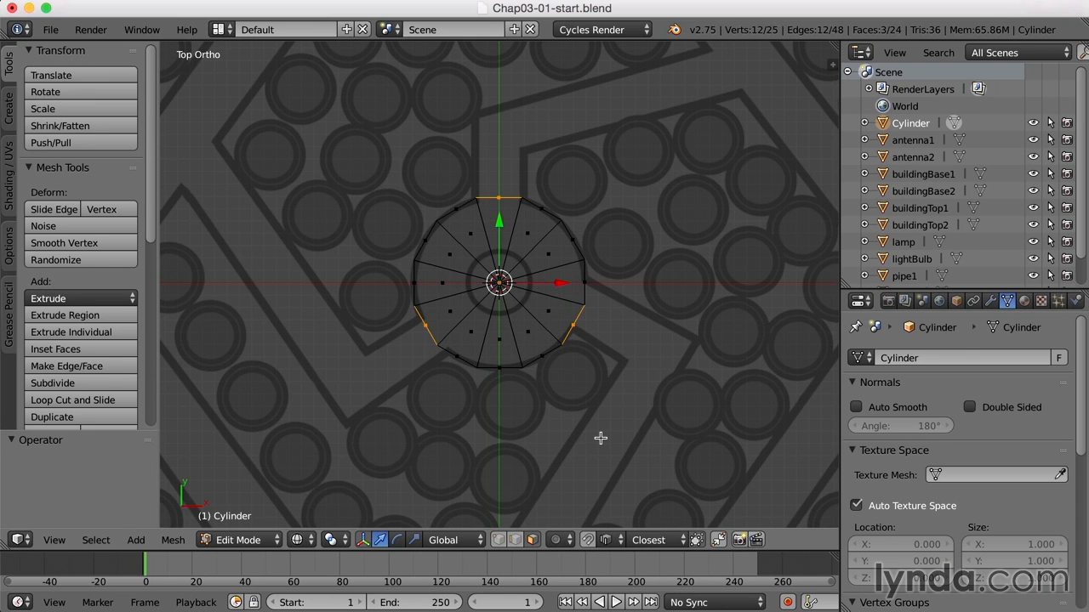
Extrude the three side faces outward along their vertex normals with an offset of about -1.237, and deselect everything
{"action": "left_click", "coordinate": [93, 301]}
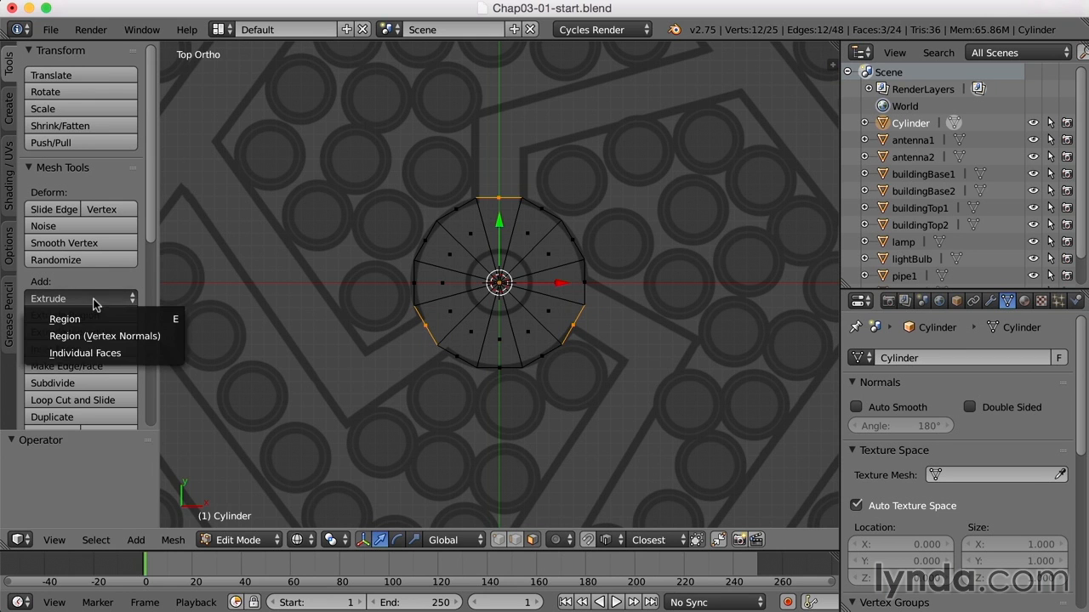
{"action": "left_click", "coordinate": [171, 337]}
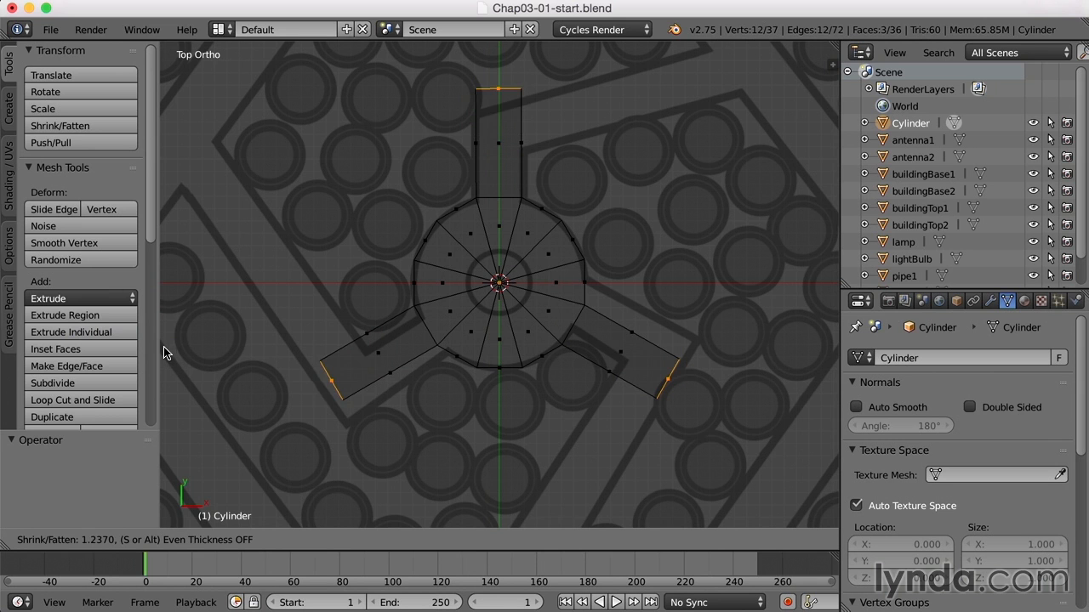
{"action": "left_click", "coordinate": [164, 353]}
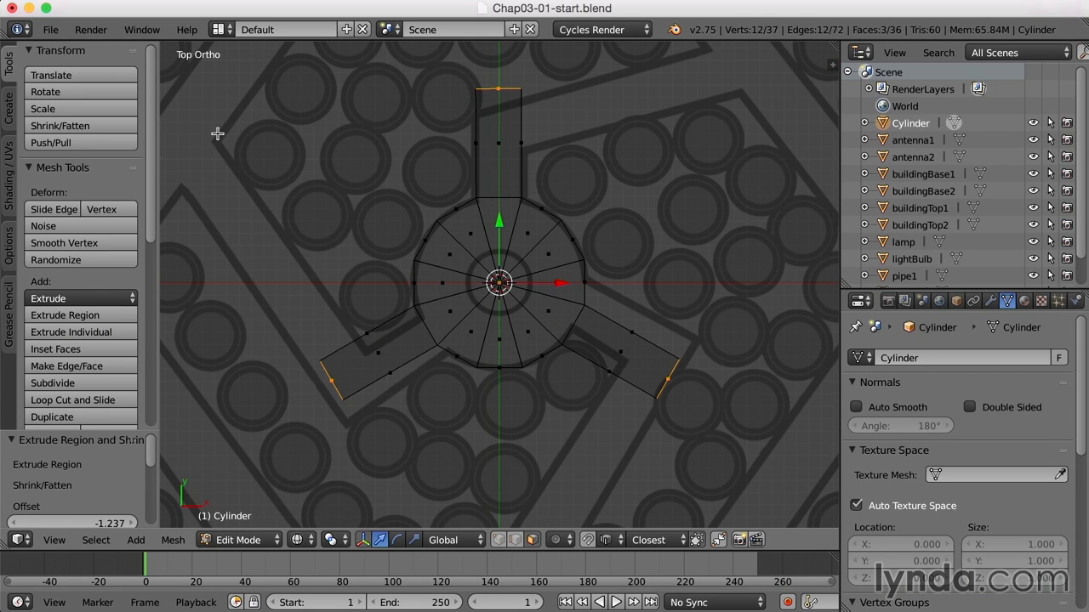
{"action": "key", "text": "a"}
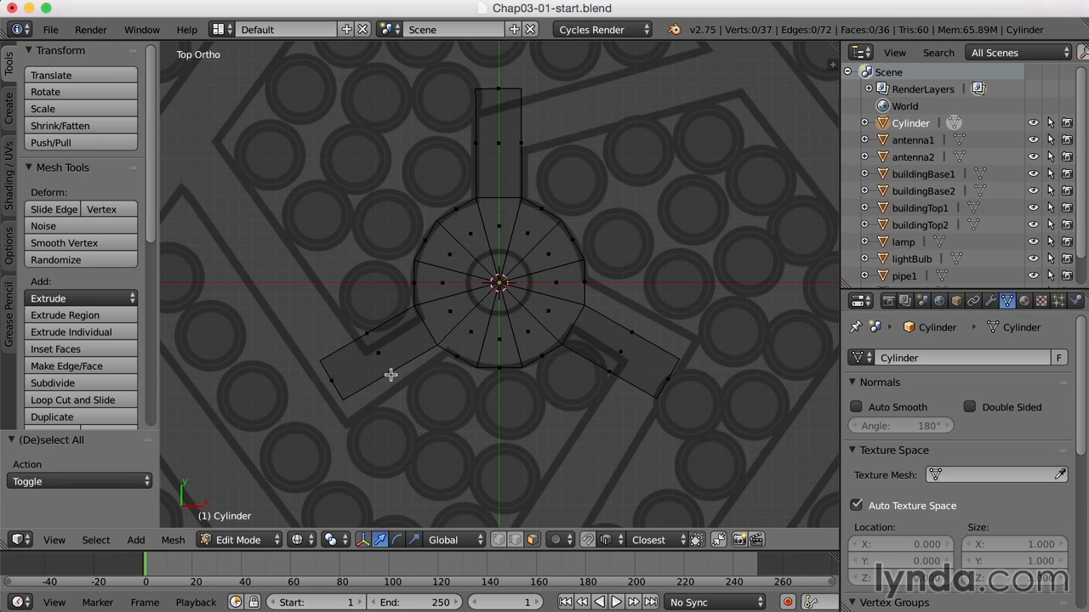
Add one centred loop cut across each of the three roads extruded from the plaza
{"action": "key", "text": "ctrl+r"}
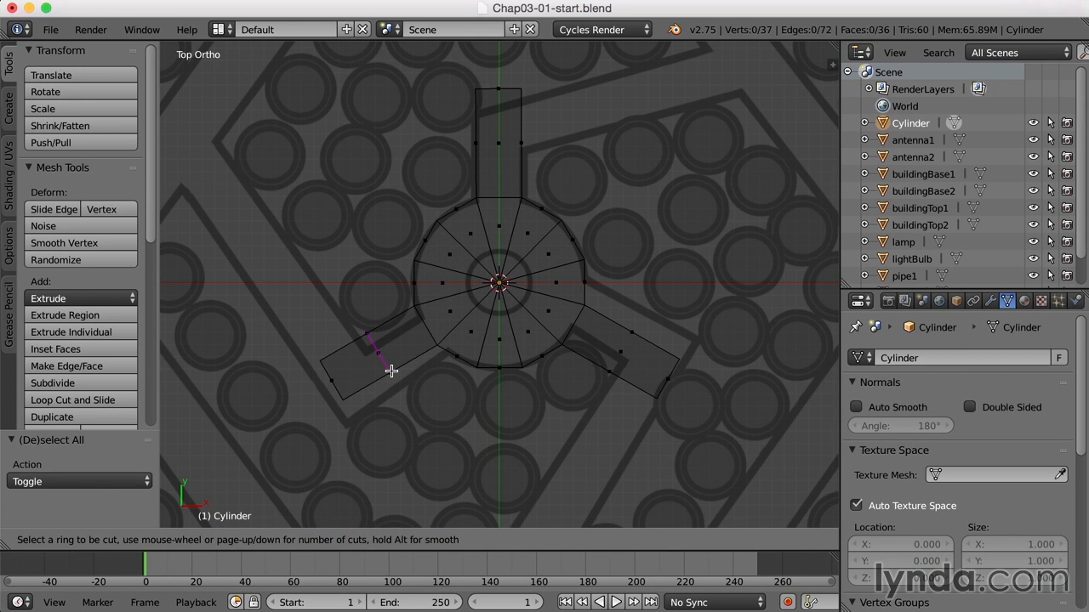
{"action": "left_click", "coordinate": [391, 371]}
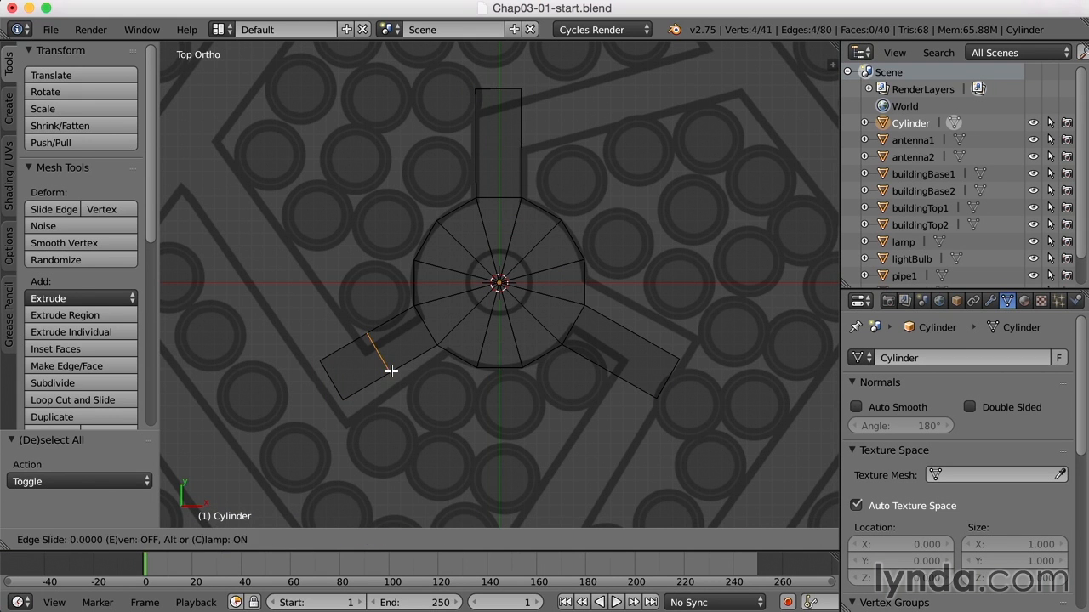
{"action": "right_click", "coordinate": [389, 369]}
{"action": "key", "text": "ctrl+r"}
{"action": "left_click", "coordinate": [626, 365]}
{"action": "right_click", "coordinate": [624, 363]}
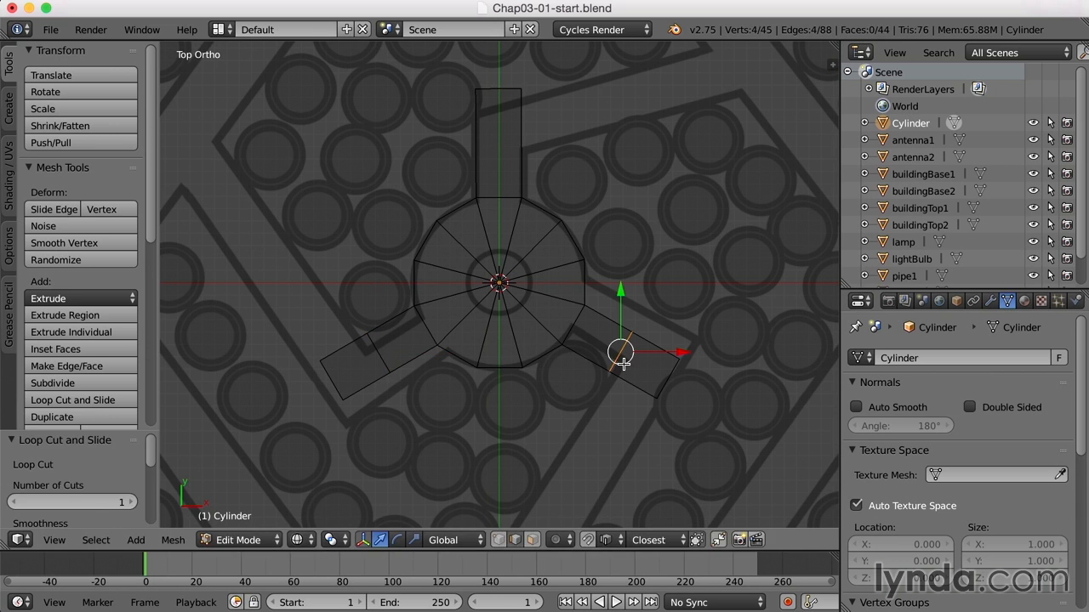
{"action": "key", "text": "ctrl+r"}
{"action": "left_click", "coordinate": [511, 137]}
{"action": "right_click", "coordinate": [511, 138]}
{"action": "key", "text": "ctrl+space"}
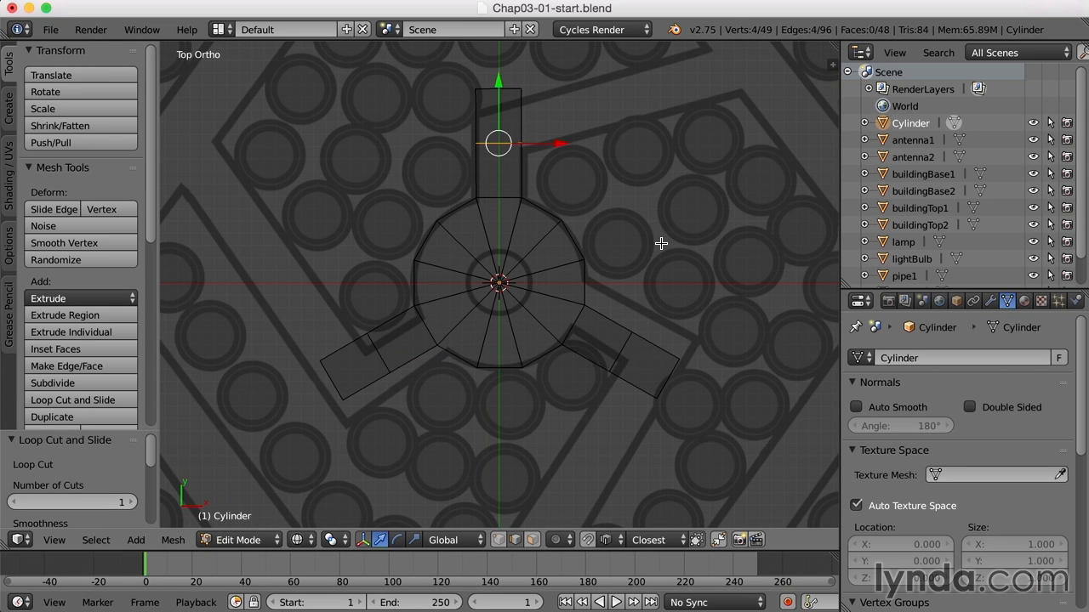
In face select mode, select the outer side face on each road where the layout's roads turn
{"action": "key", "text": "ctrl+Tab"}
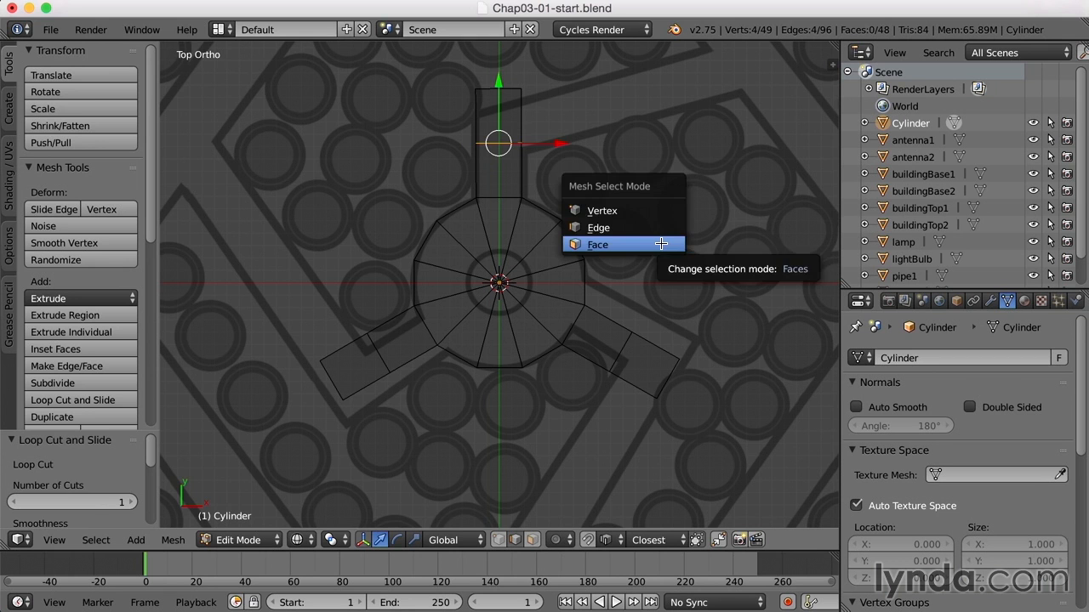
{"action": "left_click", "coordinate": [661, 244]}
{"action": "right_click", "coordinate": [526, 114]}
{"action": "right_click", "coordinate": [349, 349], "text": "shift"}
{"action": "right_click", "coordinate": [635, 388], "text": "shift"}
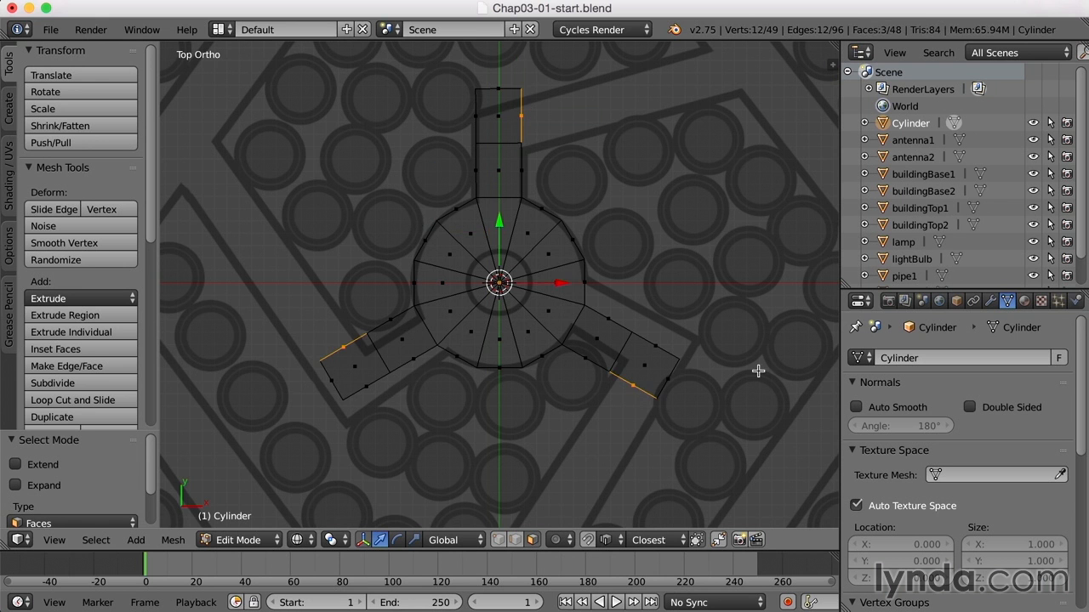
Extrude the three selected side faces along their vertex normals with an offset of about -2.375
{"action": "scroll", "coordinate": [738, 354], "scroll_direction": "down", "scroll_amount": 1}
{"action": "scroll", "coordinate": [733, 357], "scroll_direction": "down", "scroll_amount": 1}
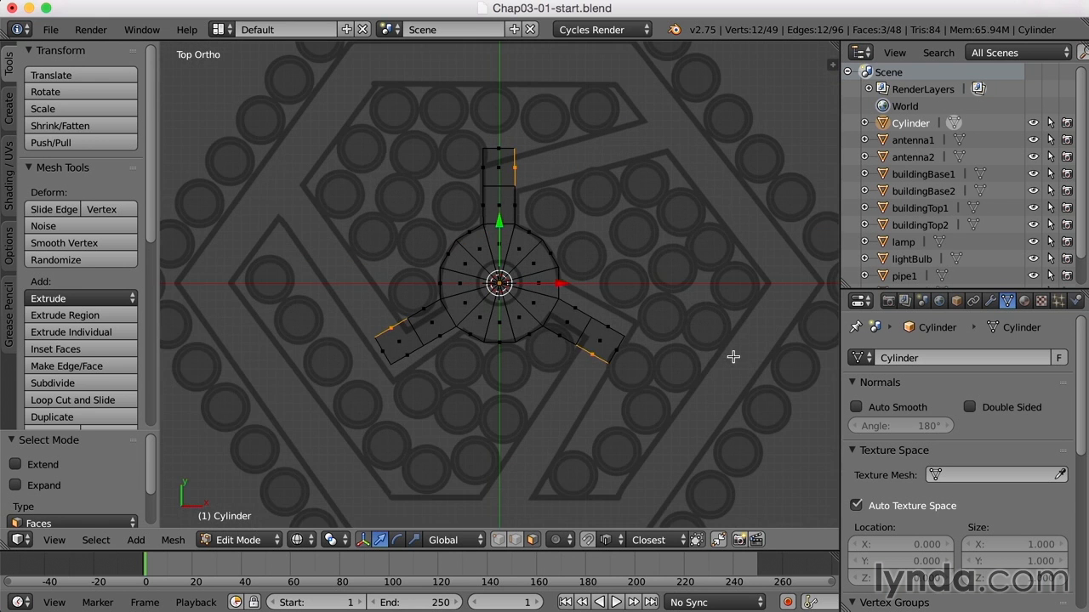
{"action": "left_click", "coordinate": [116, 300]}
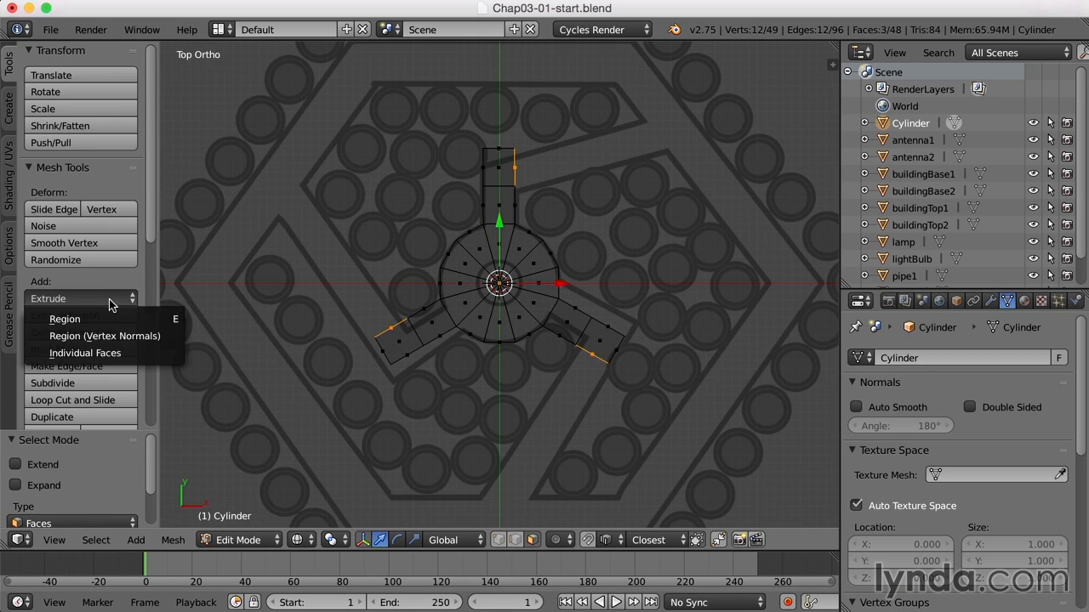
{"action": "left_click", "coordinate": [130, 339]}
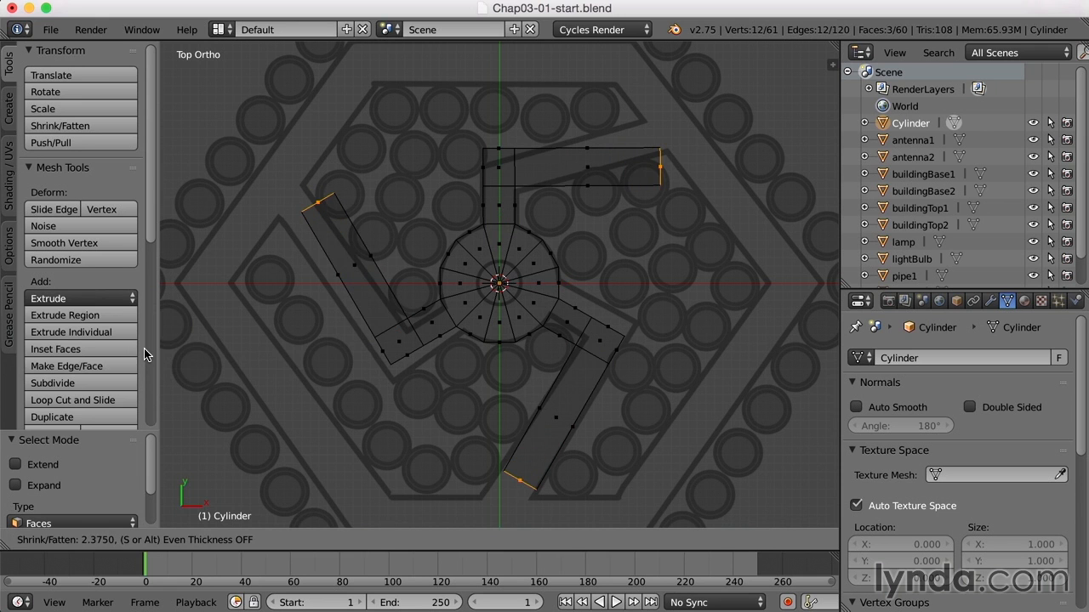
{"action": "left_click", "coordinate": [144, 350]}
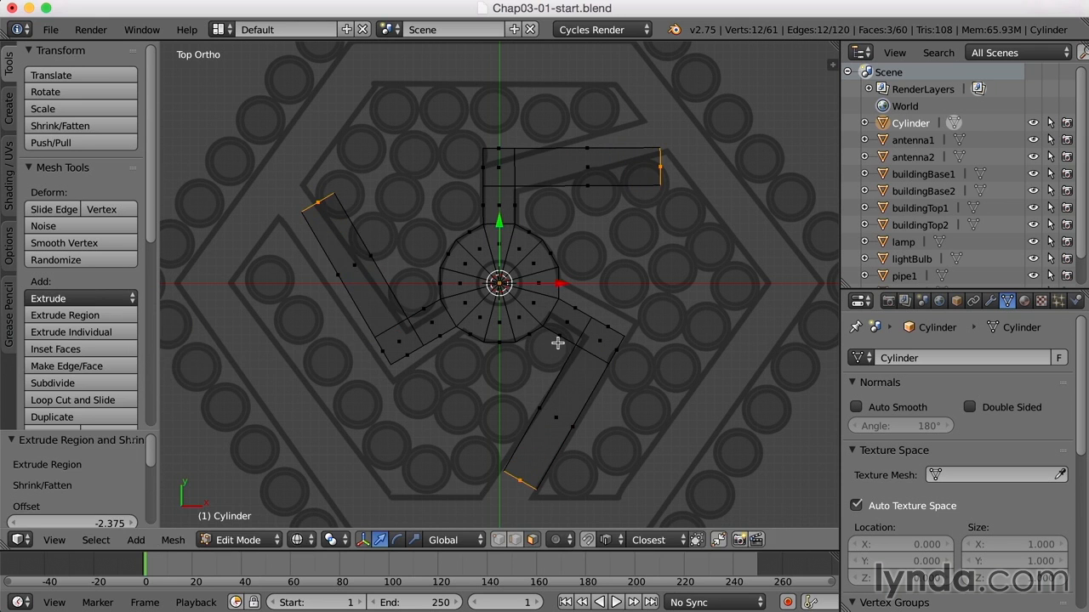
Show the plaza and roads in solid shading, return to Object Mode and deselect everything
{"action": "key", "text": "z"}
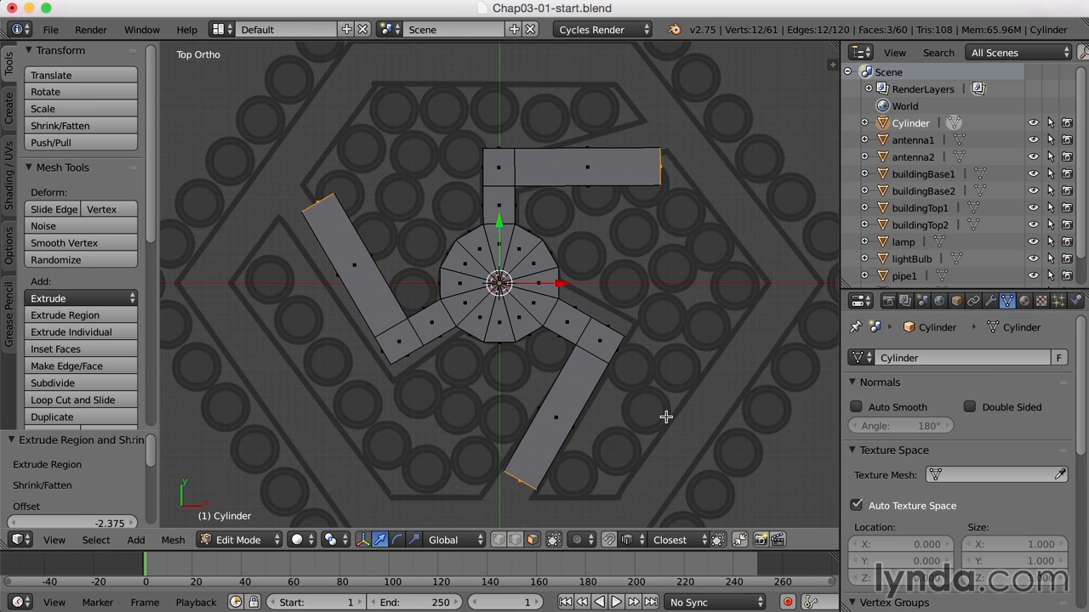
{"action": "scroll", "coordinate": [666, 417], "scroll_direction": "down", "scroll_amount": 2}
{"action": "key", "text": "a"}
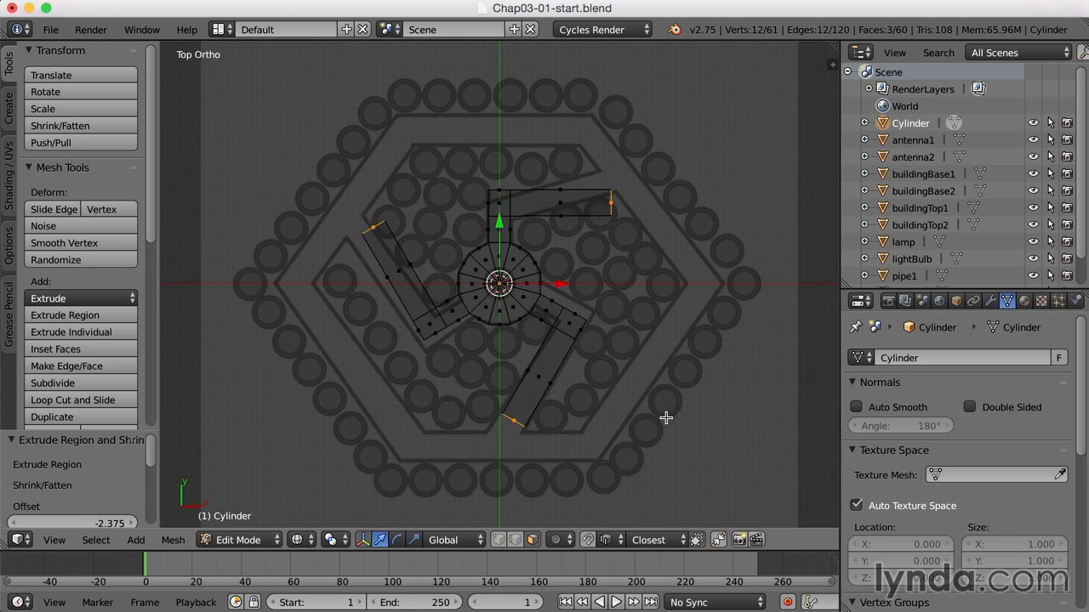
{"action": "key", "text": "Tab"}
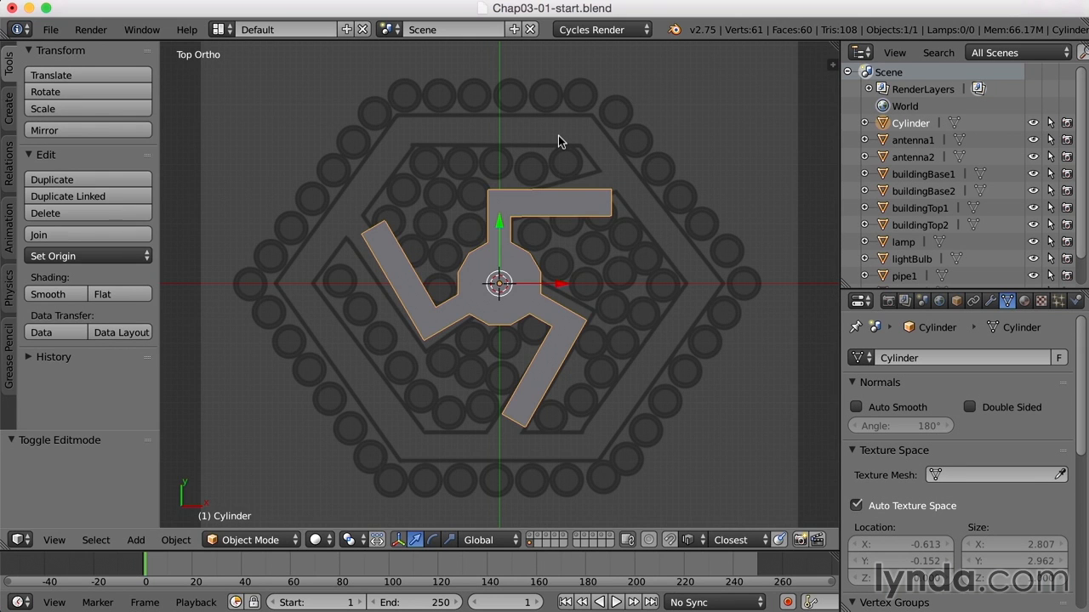
{"action": "key", "text": "a"}
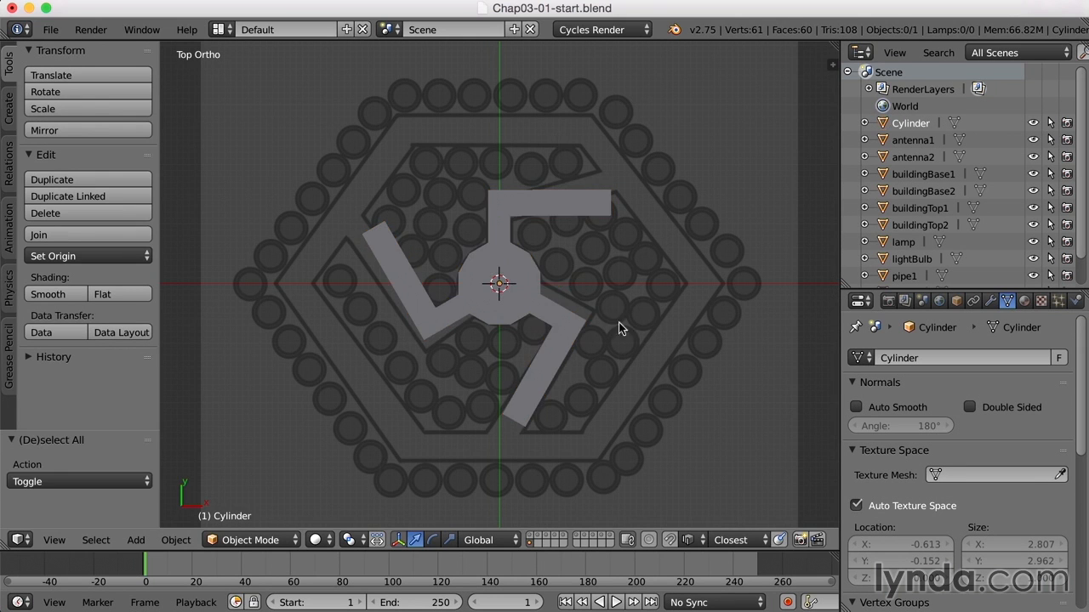
Add a cylinder mesh at the centre with 6 vertices
{"action": "left_click", "coordinate": [7, 110]}
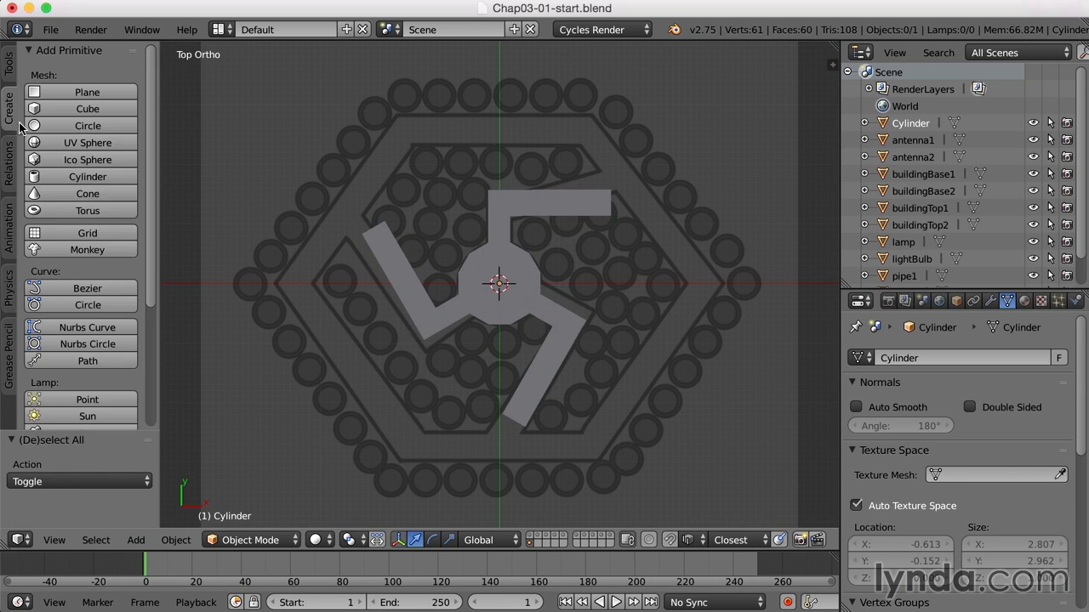
{"action": "left_click", "coordinate": [107, 177]}
{"action": "left_click_drag", "start_coordinate": [104, 433], "coordinate": [103, 307]}
{"action": "left_click", "coordinate": [103, 342]}
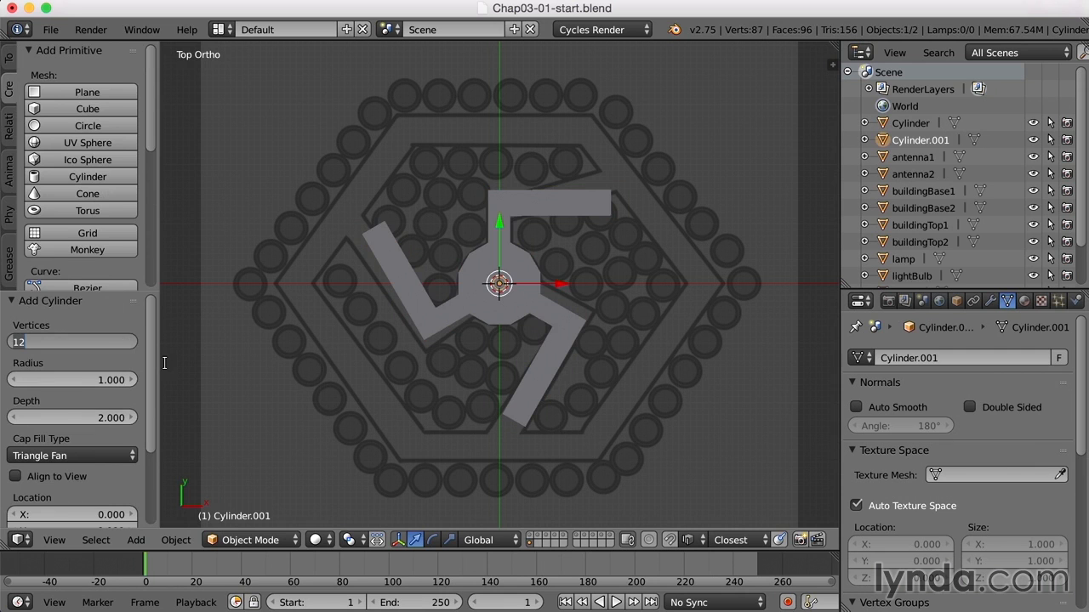
{"action": "type", "text": "6"}
{"action": "key", "text": "Return"}
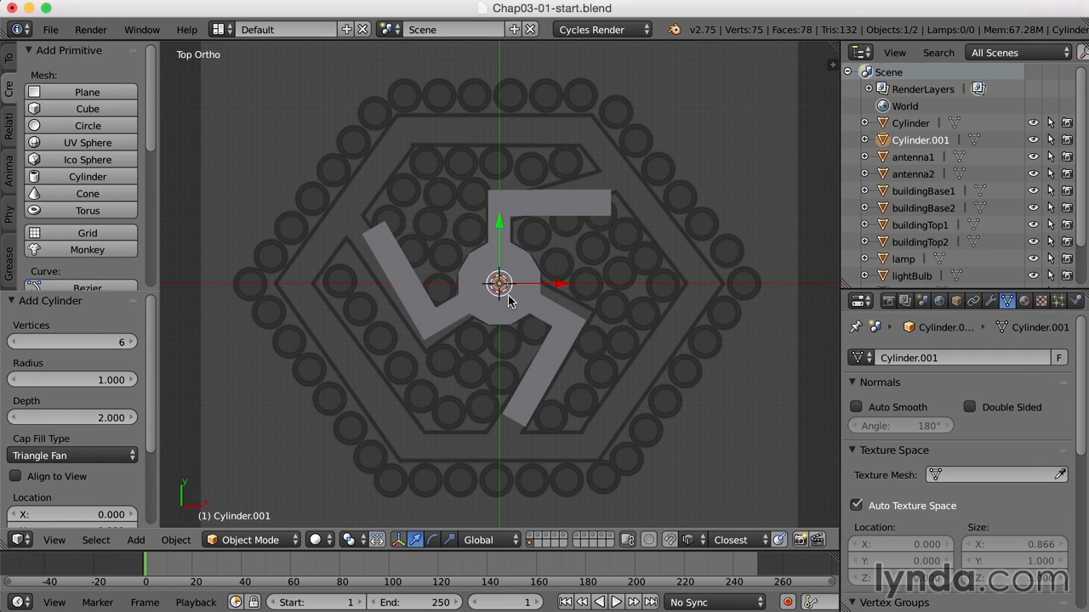
Scale the hexagonal cylinder up by about 33.8 and rotate it about 30° to match the layout's outer hexagon
{"action": "key", "text": "s"}
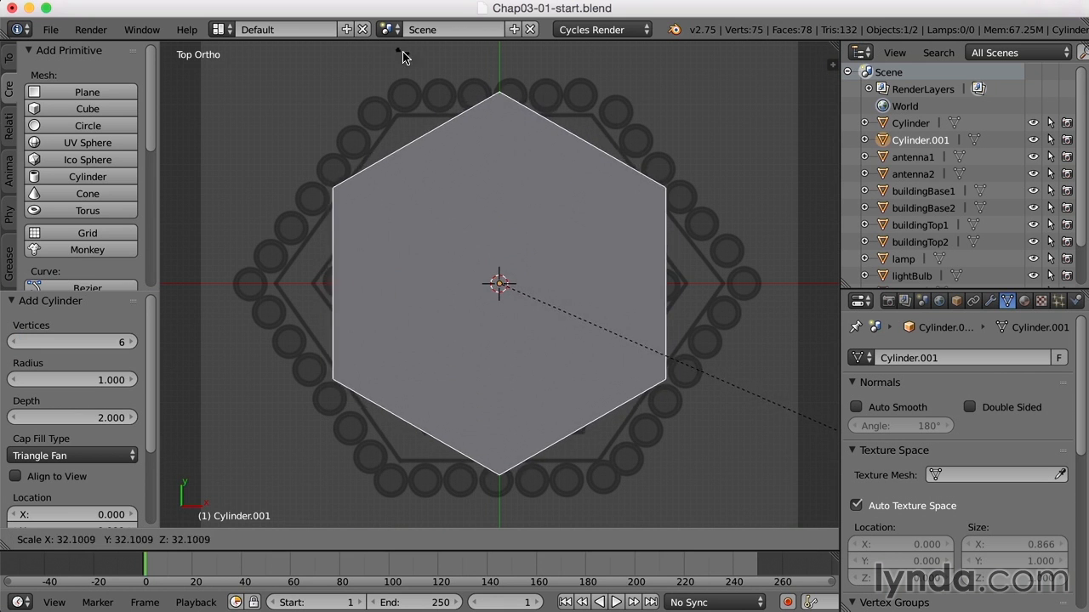
{"action": "left_click", "coordinate": [437, 68]}
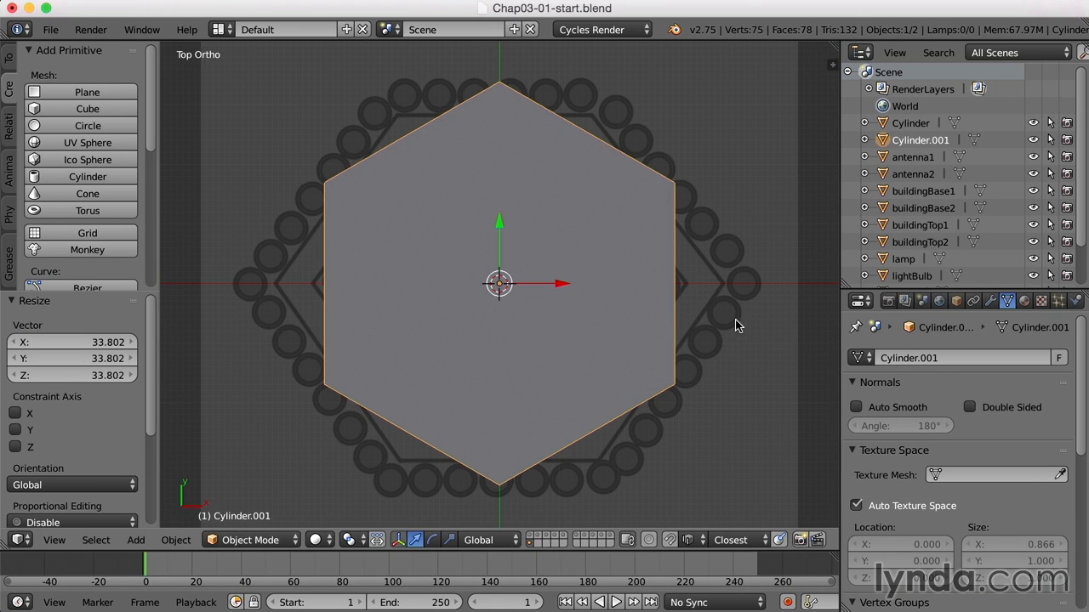
{"action": "key", "text": "r"}
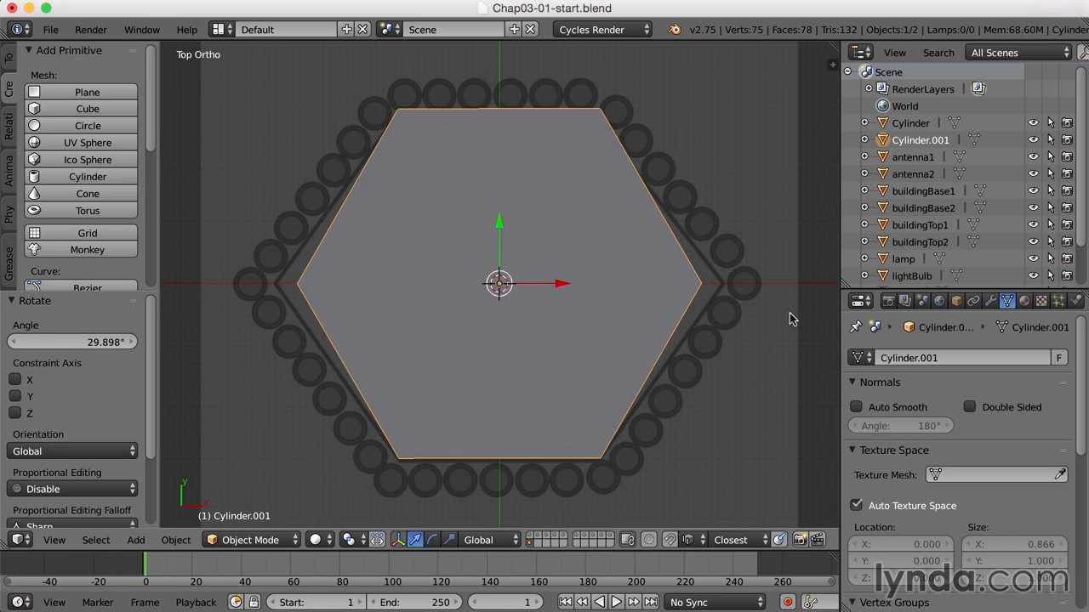
Show the transform properties and set the hexagon's Z rotation to exactly 30°
{"action": "key", "text": "n"}
{"action": "left_click_drag", "start_coordinate": [832, 349], "coordinate": [828, 72]}
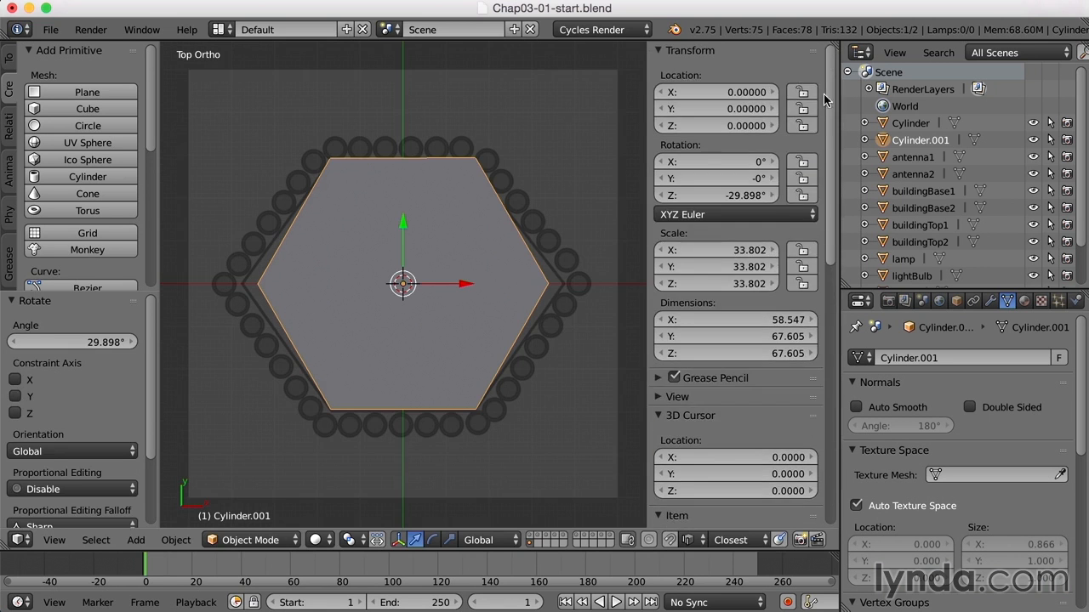
{"action": "left_click", "coordinate": [742, 196]}
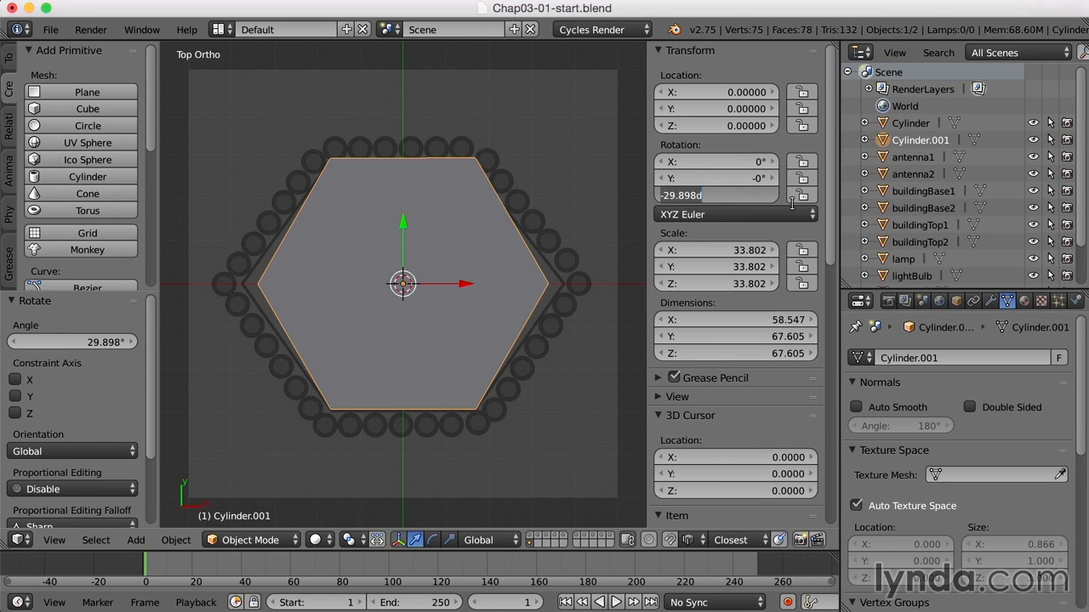
{"action": "type", "text": "30"}
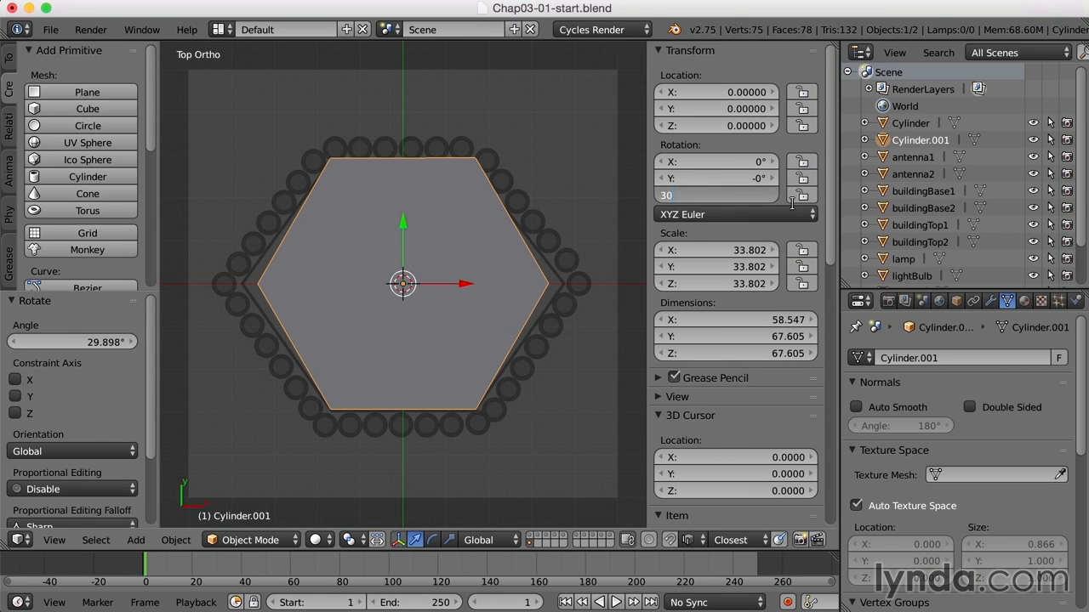
{"action": "key", "text": "Return"}
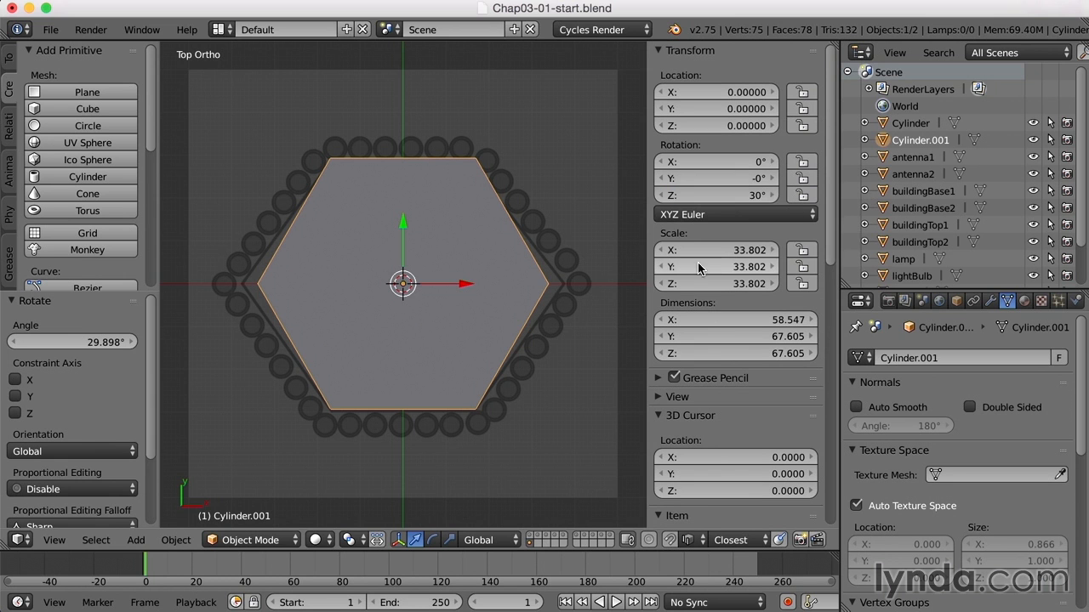
Flatten the hexagonal cylinder along Z to a height of about 5.25
{"action": "middle_click_drag", "start_coordinate": [543, 402], "coordinate": [531, 330]}
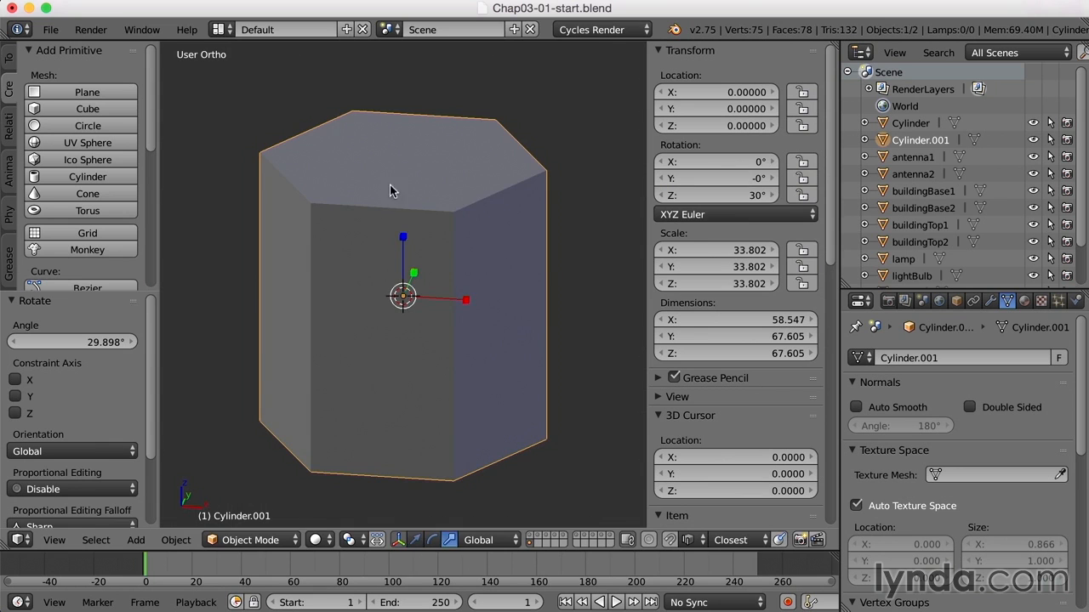
{"action": "key", "text": "s"}
{"action": "key", "text": "z"}
{"action": "left_click", "coordinate": [483, 361]}
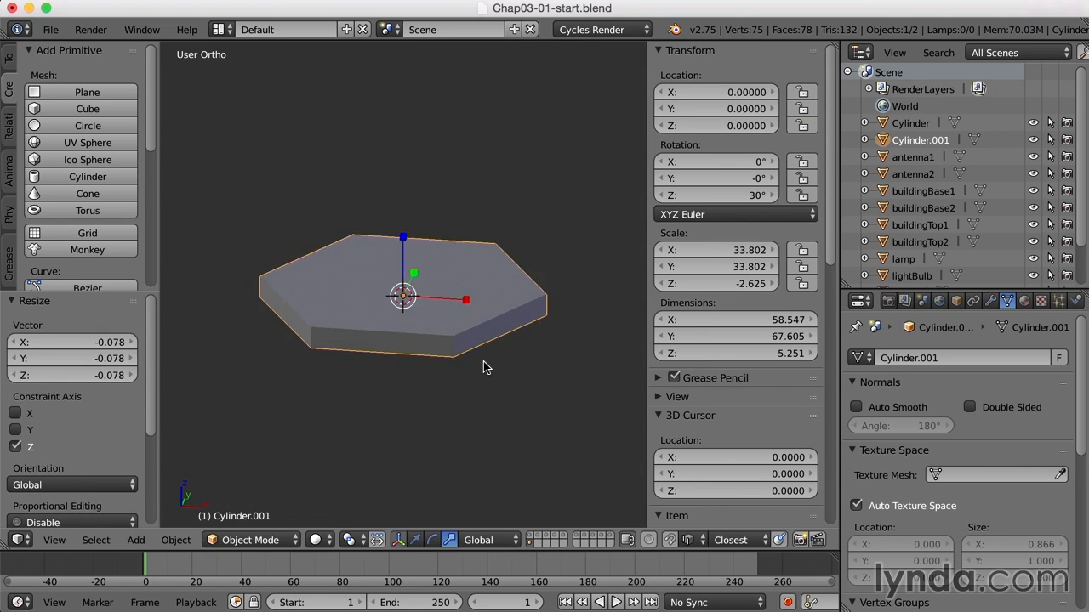
In a wireframe side view, thin the hexagon further along Z by a factor of about 0.217
{"action": "key", "text": "KP_3"}
{"action": "key", "text": "z"}
{"action": "scroll", "coordinate": [483, 360], "scroll_direction": "up", "scroll_amount": 5}
{"action": "key", "text": "s"}
{"action": "key", "text": "z"}
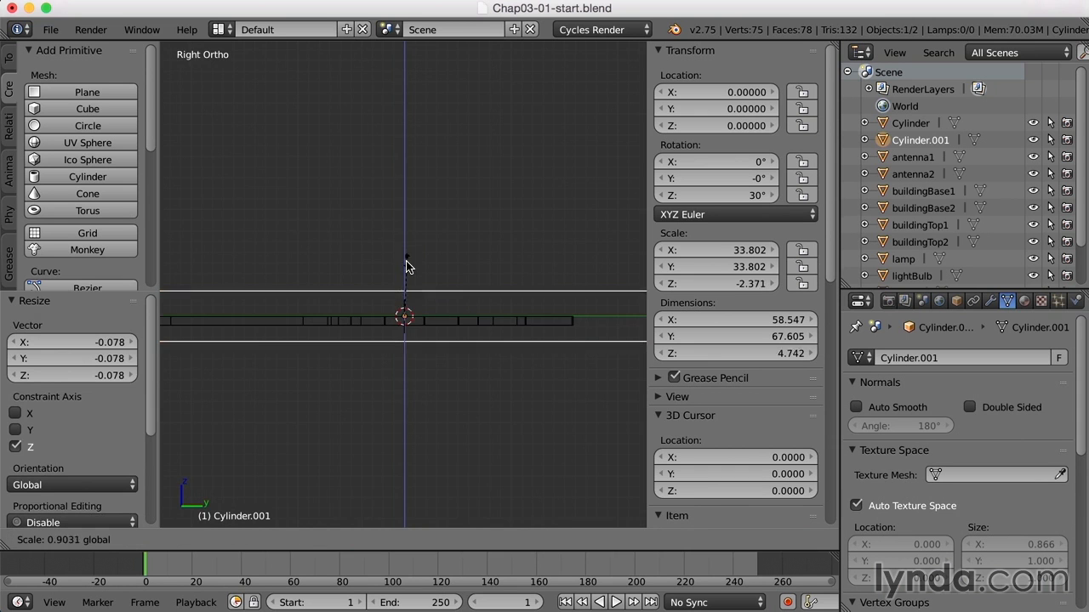
{"action": "left_click", "coordinate": [416, 313]}
{"action": "key", "text": "w"}
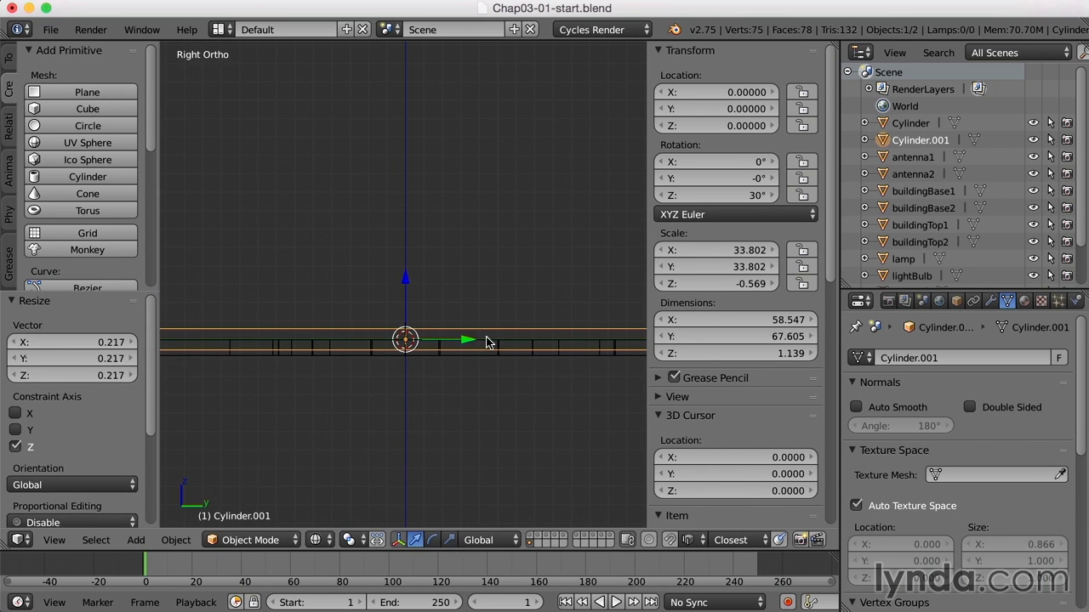
Lower the hexagon along Z to about -0.396 and return to the solid top view
{"action": "left_click_drag", "start_coordinate": [405, 279], "coordinate": [405, 284]}
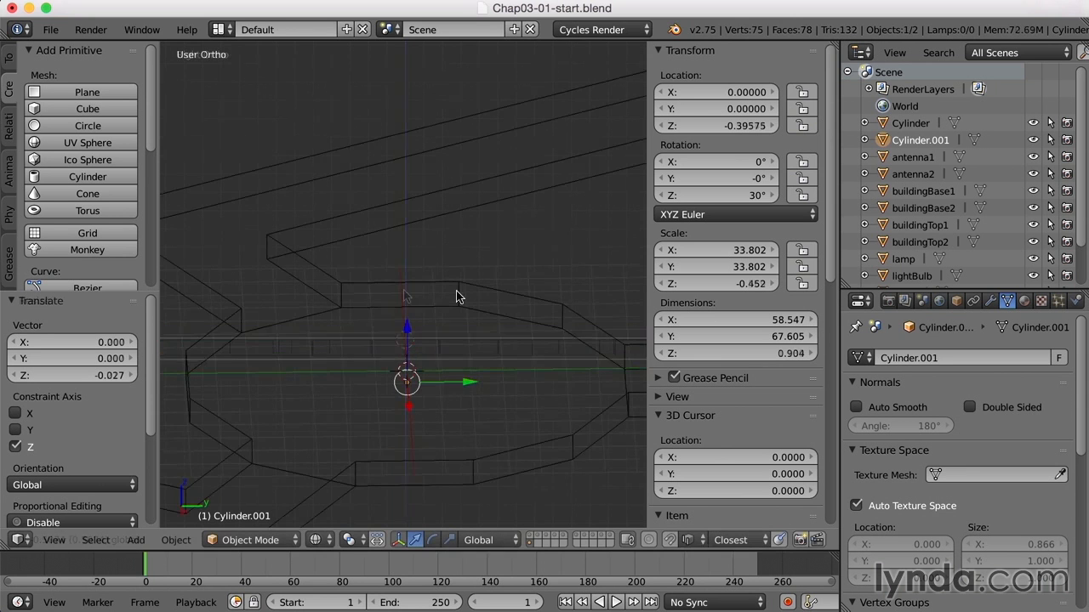
{"action": "key", "text": "KP_5"}
{"action": "key", "text": "KP_7"}
{"action": "key", "text": "z"}
{"action": "key", "text": "KP_5"}
Enter Edit Mode on the hexagon and circle-select only its six top faces
{"action": "key", "text": "Tab"}
{"action": "key", "text": "Tab"}
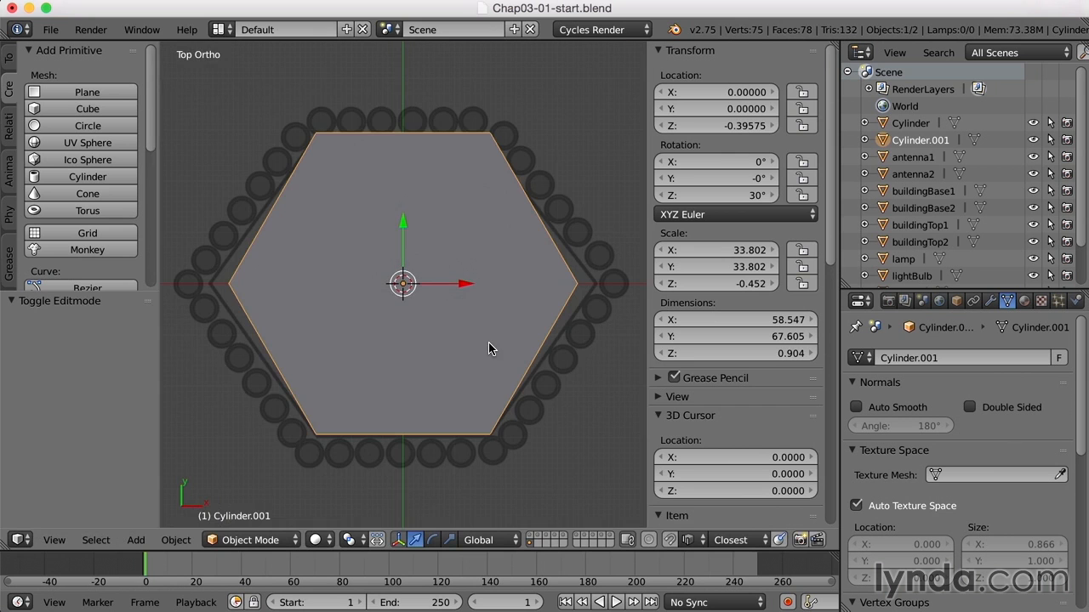
{"action": "key", "text": "Tab"}
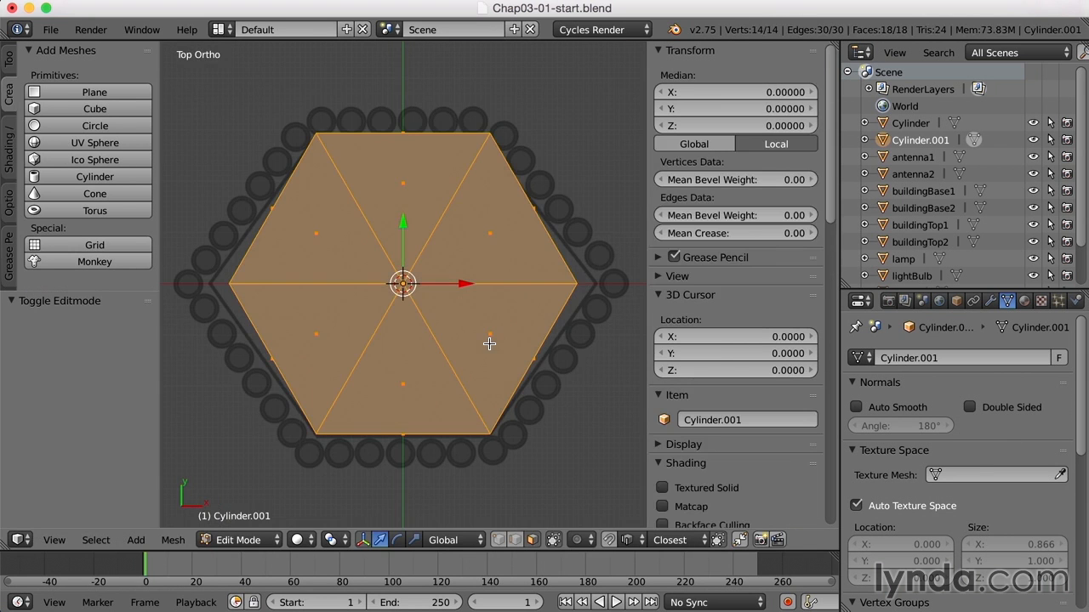
{"action": "key", "text": "a"}
{"action": "key", "text": "c"}
{"action": "mouse_move", "coordinate": [488, 239]}
{"action": "left_mouse_down"}
{"action": "mouse_move", "coordinate": [401, 224]}
{"action": "mouse_move", "coordinate": [442, 333]}
{"action": "mouse_move", "coordinate": [505, 338]}
{"action": "left_mouse_up"}
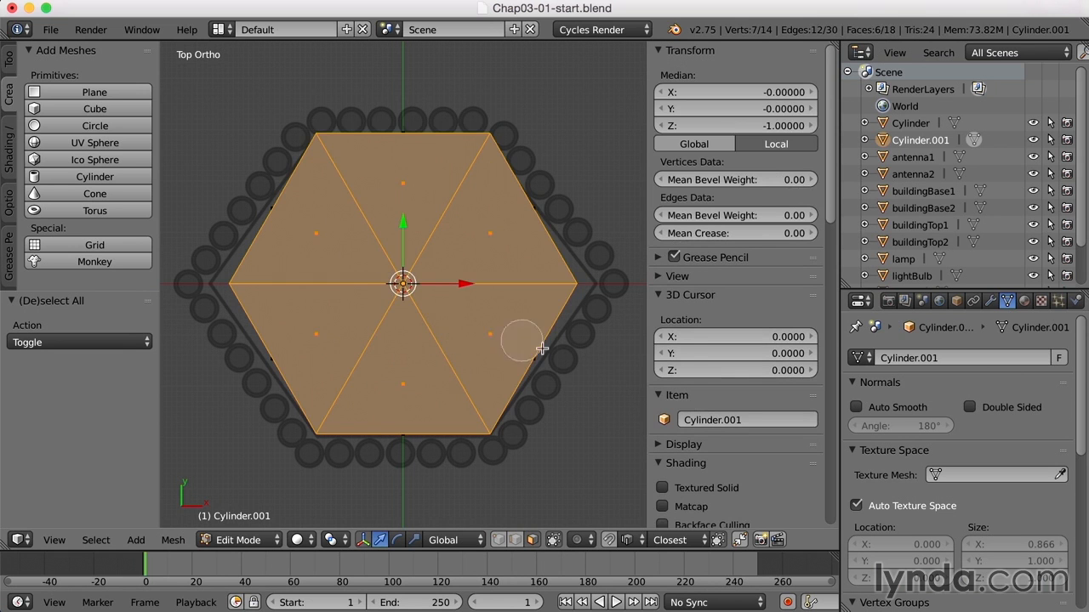
{"action": "key", "text": "Escape"}
In wireframe, extrude the top faces in place and scale them inward by about 0.837 to form the inner hexagon
{"action": "key", "text": "z"}
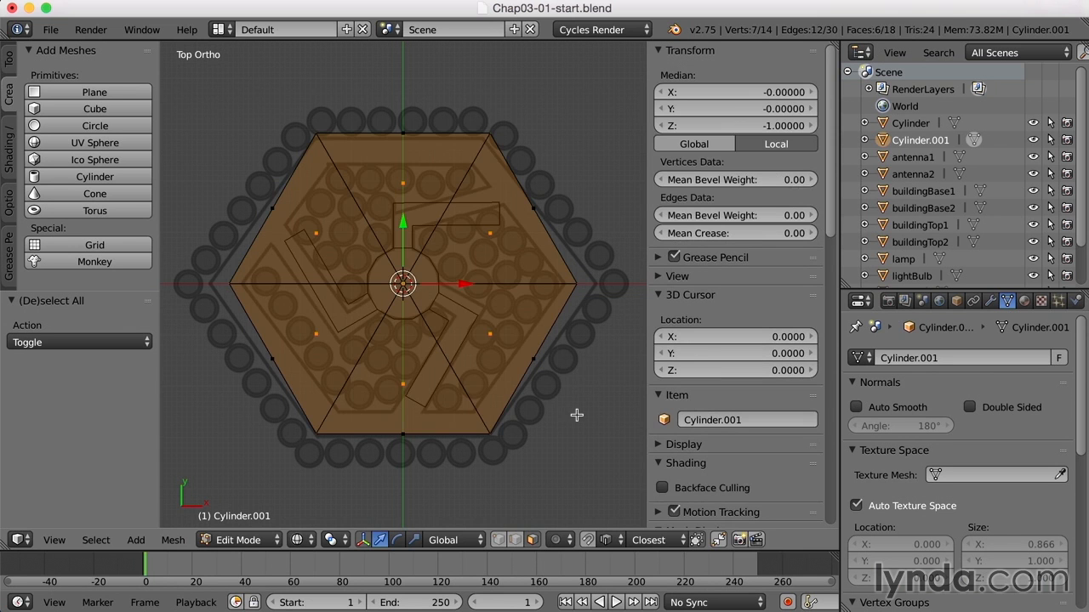
{"action": "key", "text": "e"}
{"action": "right_click", "coordinate": [577, 415]}
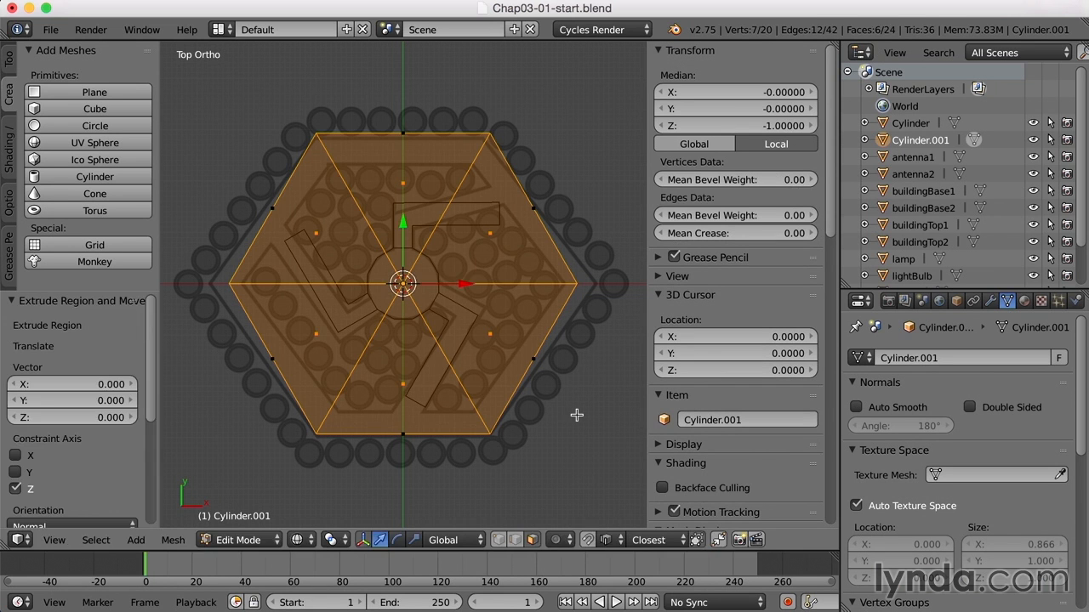
{"action": "key", "text": "s"}
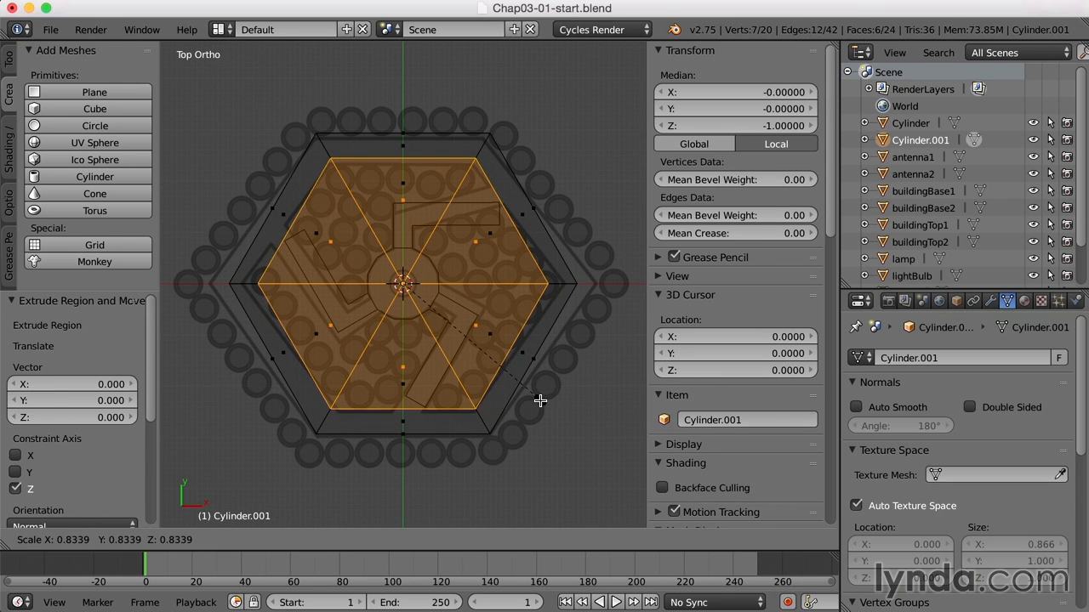
{"action": "left_click", "coordinate": [541, 400]}
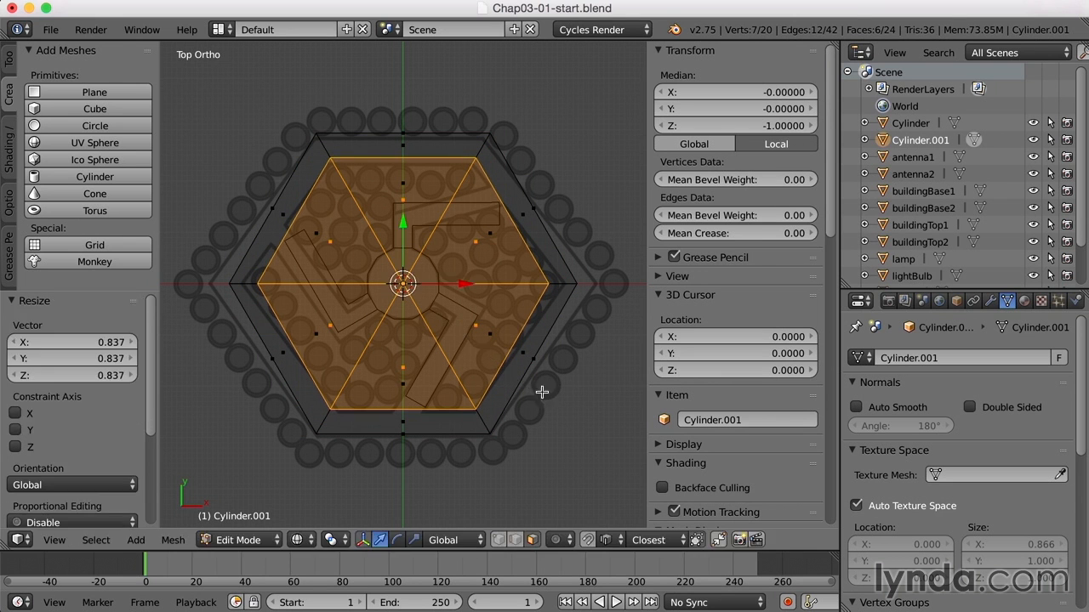
In the right side view, extrude the inner hexagon's top faces down about 0.83 along Z to the ring's underside
{"action": "scroll", "coordinate": [541, 398], "scroll_direction": "up", "scroll_amount": 2}
{"action": "middle_click_drag", "start_coordinate": [541, 398], "coordinate": [532, 345]}
{"action": "key", "text": "KP_3"}
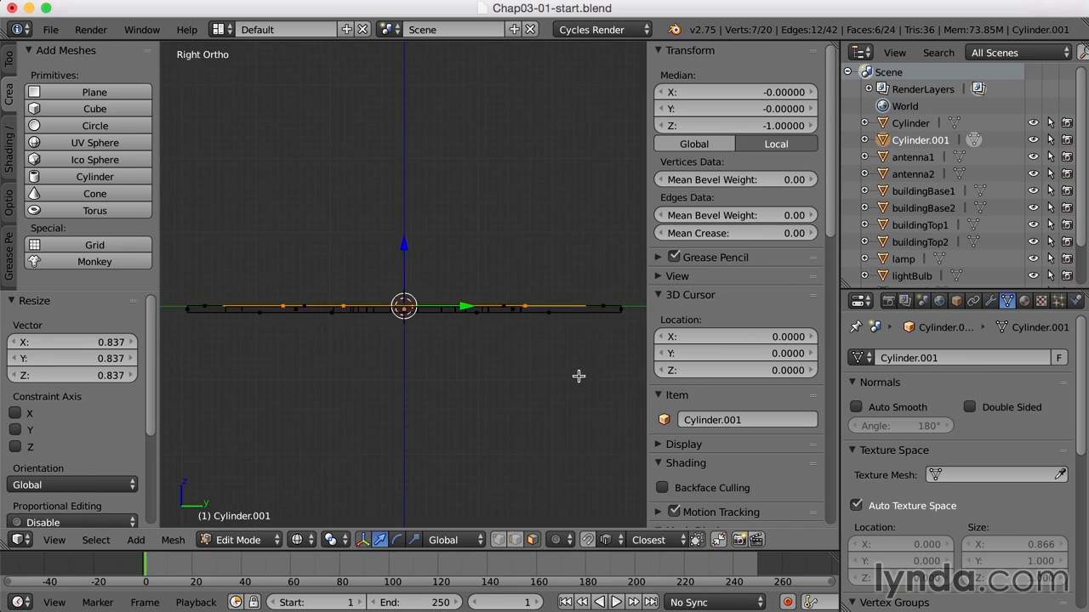
{"action": "scroll", "coordinate": [538, 371], "scroll_direction": "up", "scroll_amount": 3}
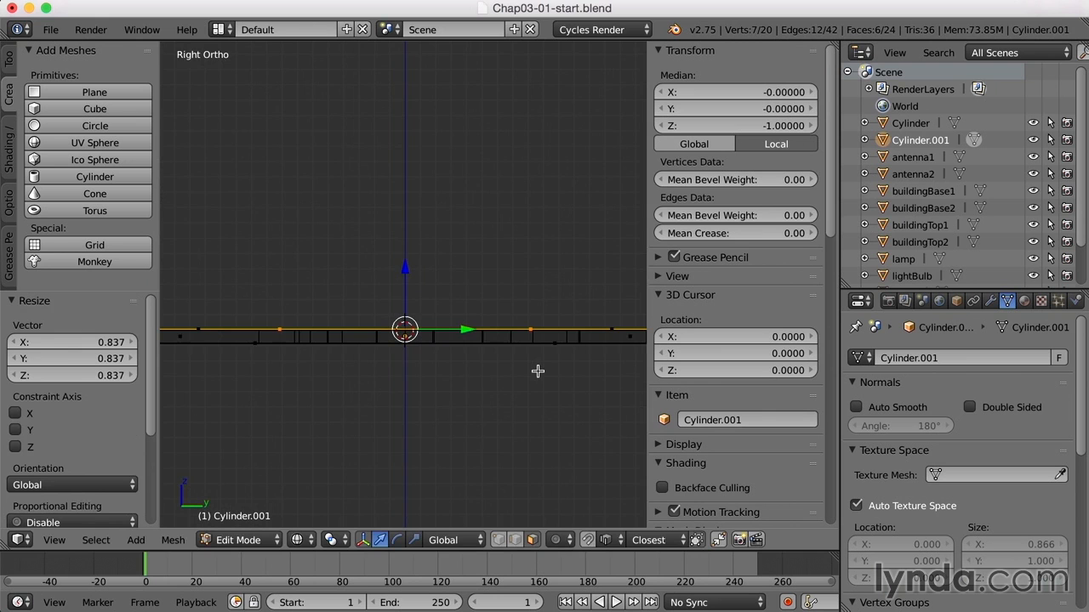
{"action": "key", "text": "e"}
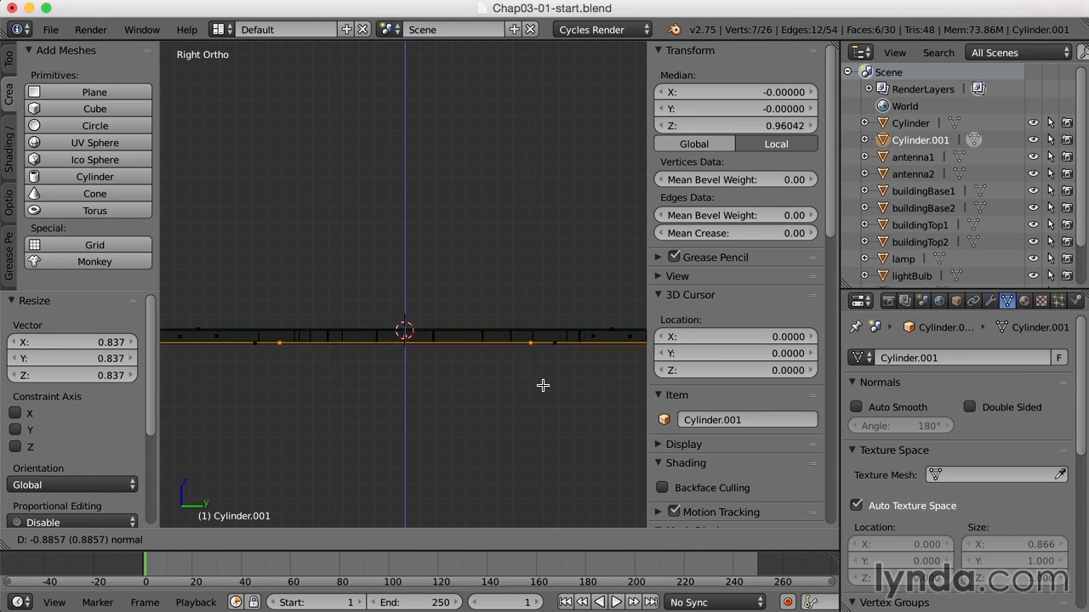
{"action": "left_click", "coordinate": [543, 386]}
From the top view, delete the six extruded inner faces
{"action": "key", "text": "KP_7"}
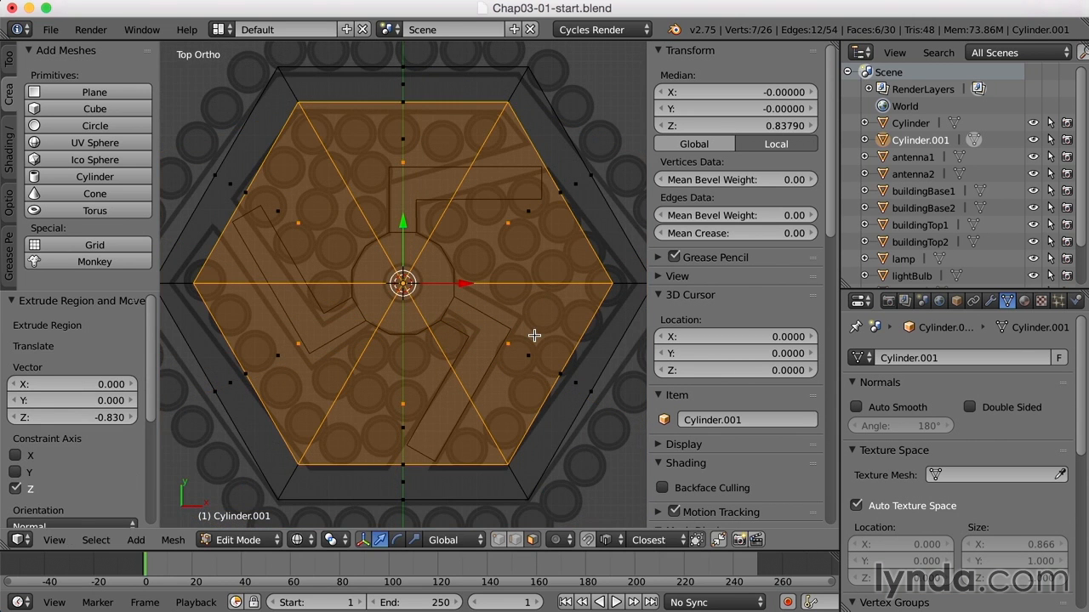
{"action": "key", "text": "x"}
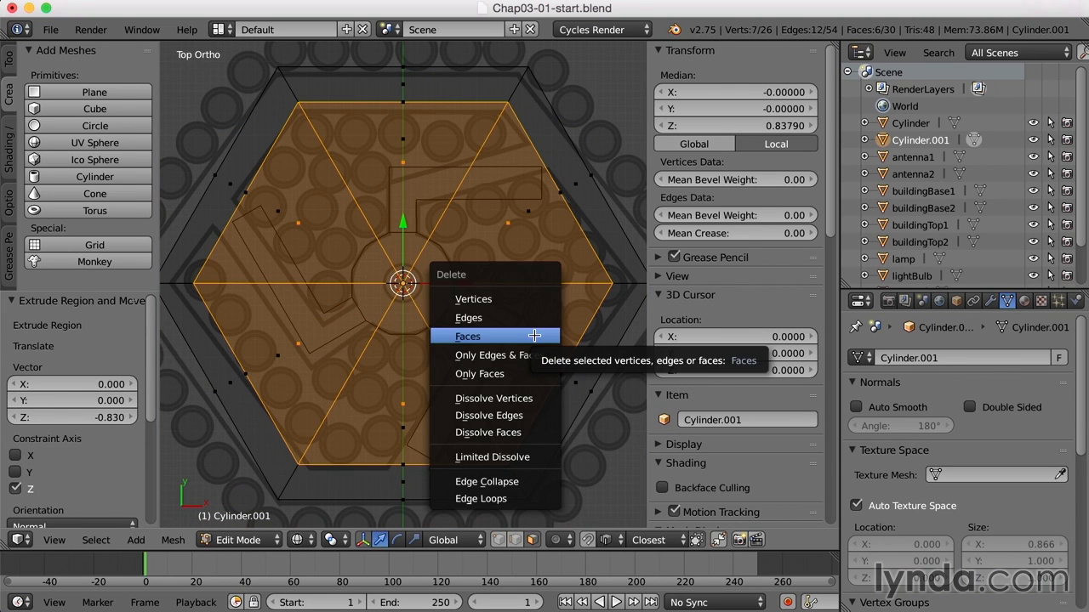
{"action": "left_click", "coordinate": [534, 336]}
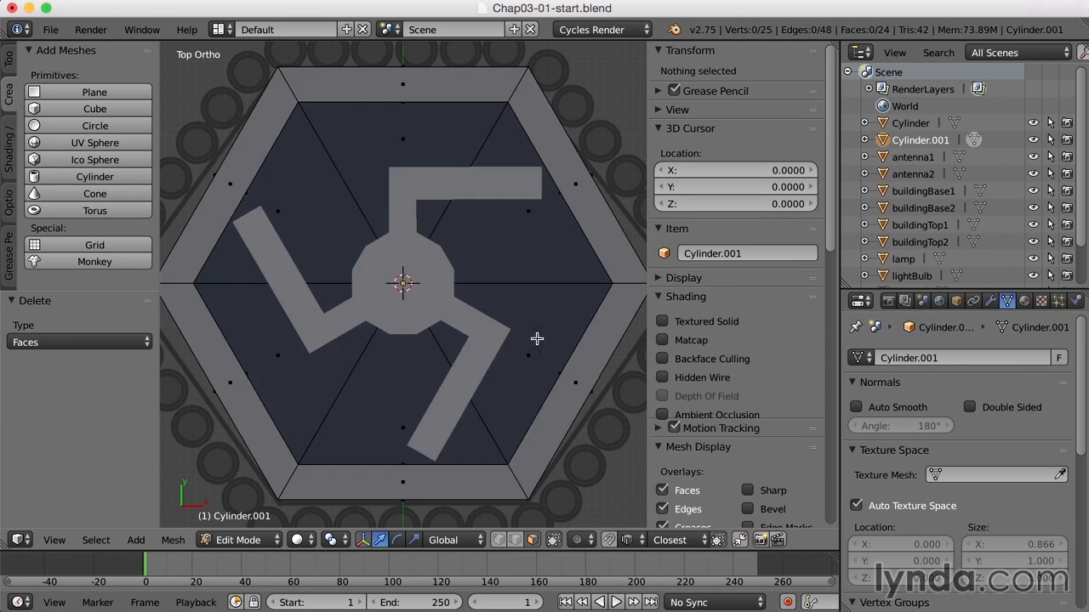
Select the six remaining bottom faces of the hexagon and delete them to leave an open ring
{"action": "middle_click_drag", "start_coordinate": [529, 341], "coordinate": [539, 376]}
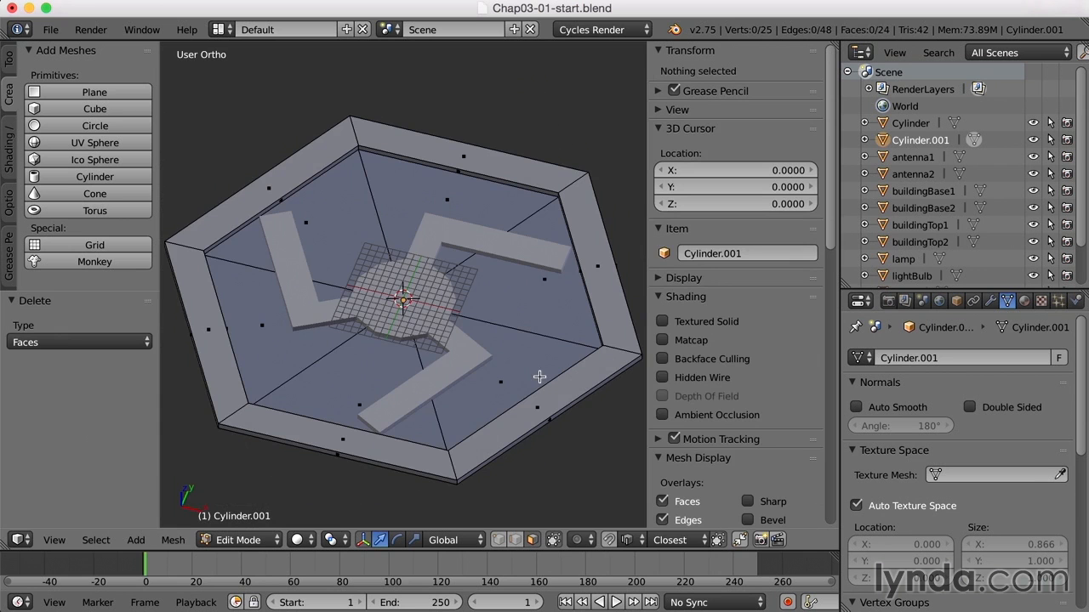
{"action": "right_click", "coordinate": [521, 364]}
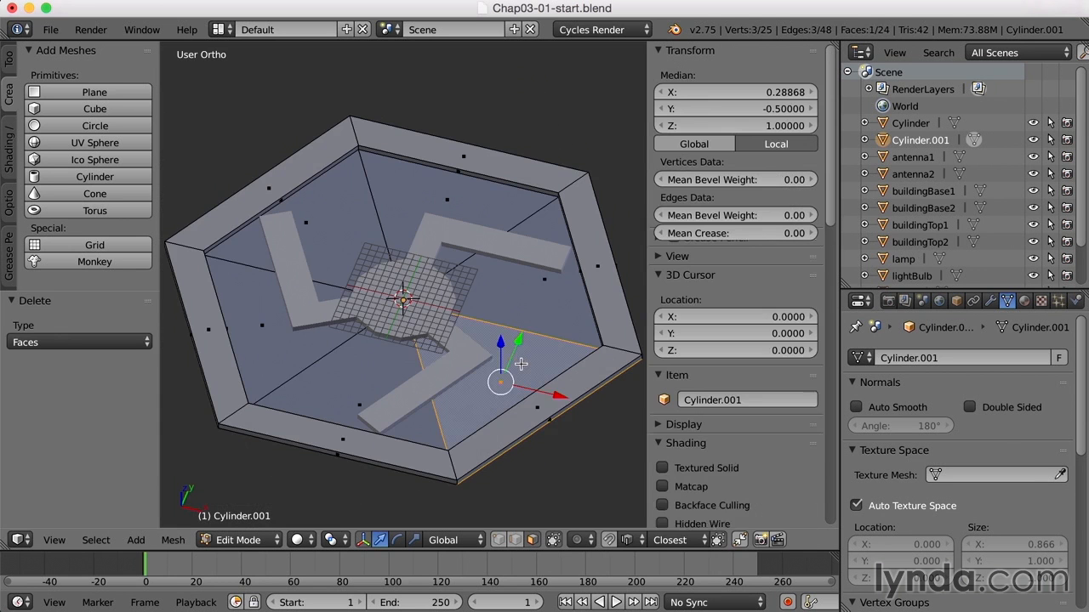
{"action": "right_click", "coordinate": [368, 364], "text": "shift"}
{"action": "right_click", "coordinate": [272, 328], "text": "shift"}
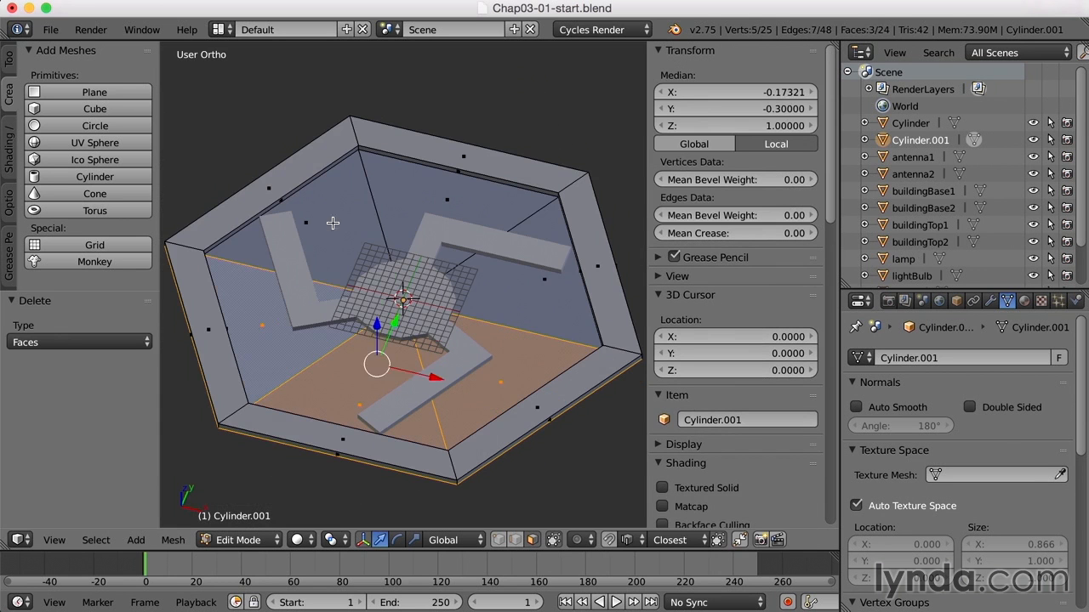
{"action": "right_click", "coordinate": [330, 226], "text": "shift"}
{"action": "right_click", "coordinate": [402, 176], "text": "shift"}
{"action": "right_click", "coordinate": [544, 311], "text": "shift"}
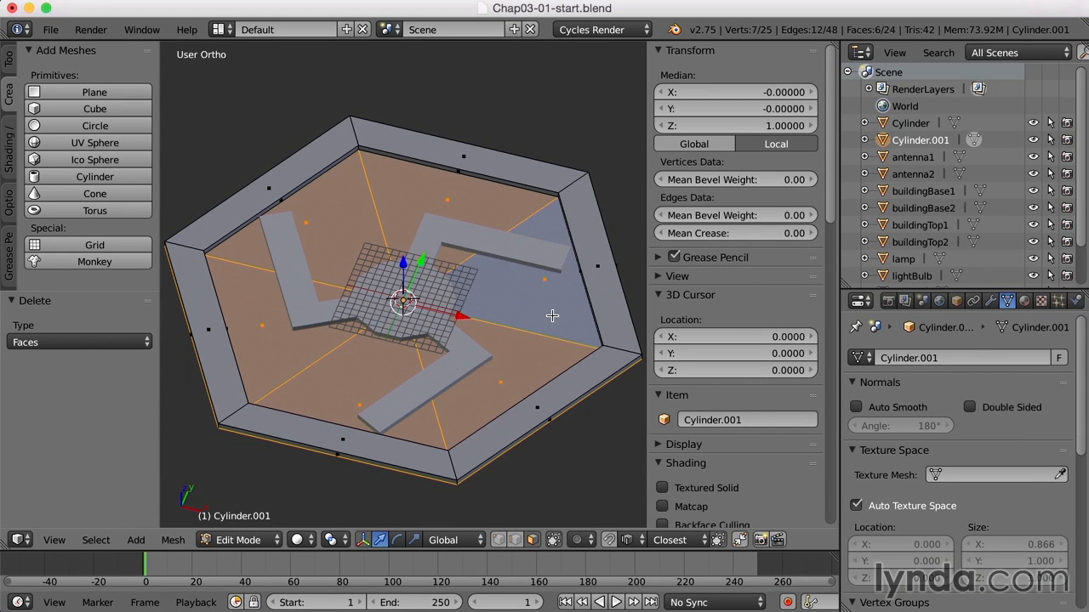
{"action": "key", "text": "x"}
{"action": "left_click", "coordinate": [552, 316]}
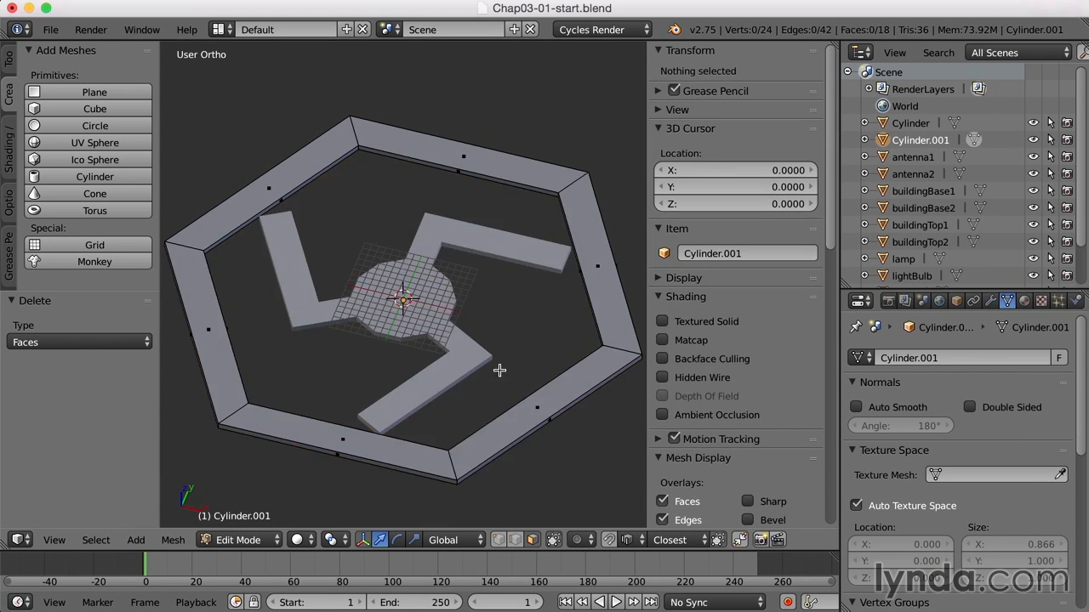
Return to Object Mode and join the plaza-and-roads object into the hexagonal ring
{"action": "mouse_move", "coordinate": [494, 365]}
{"action": "middle_mouse_down"}
{"action": "mouse_move", "coordinate": [516, 337]}
{"action": "mouse_move", "coordinate": [511, 306]}
{"action": "mouse_move", "coordinate": [488, 372]}
{"action": "mouse_move", "coordinate": [503, 366]}
{"action": "middle_mouse_up"}
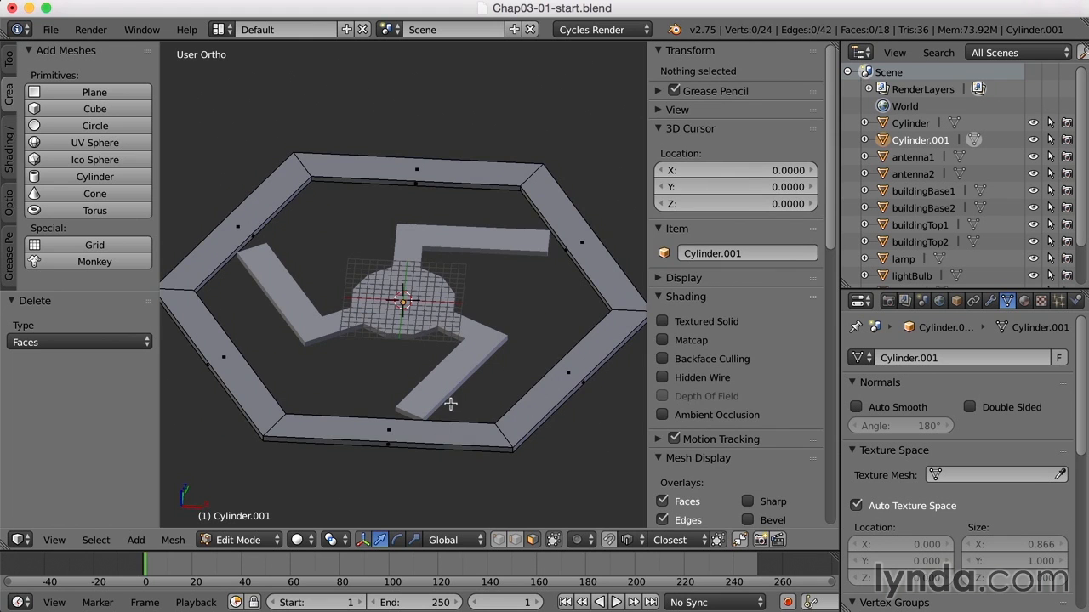
{"action": "key", "text": "a"}
{"action": "middle_click_drag", "start_coordinate": [468, 377], "coordinate": [481, 410]}
{"action": "key", "text": "a"}
{"action": "key", "text": "Tab"}
{"action": "key", "text": "a"}
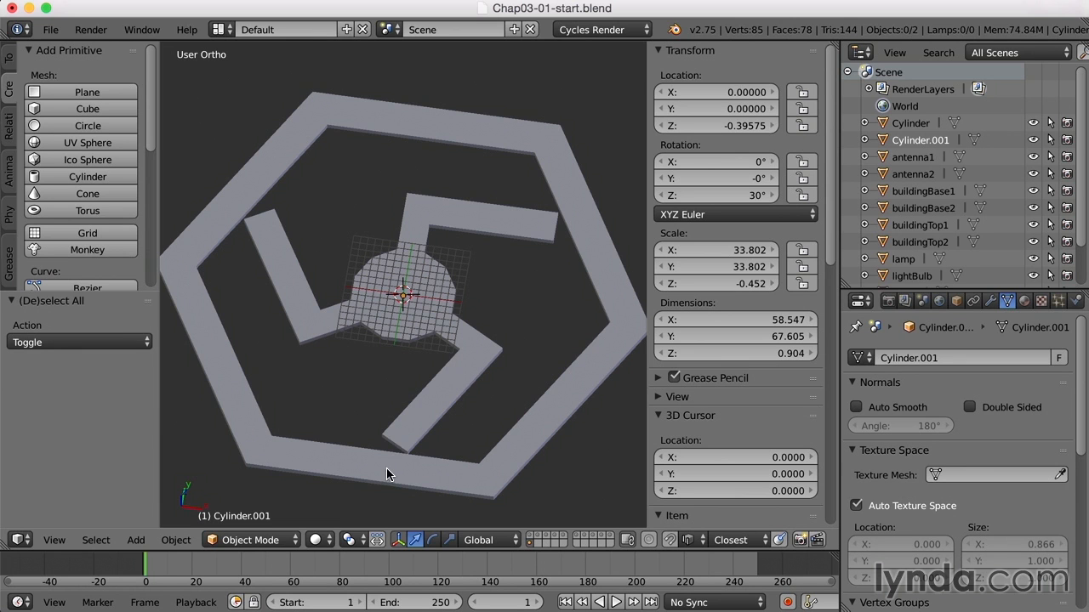
{"action": "right_click", "coordinate": [432, 402]}
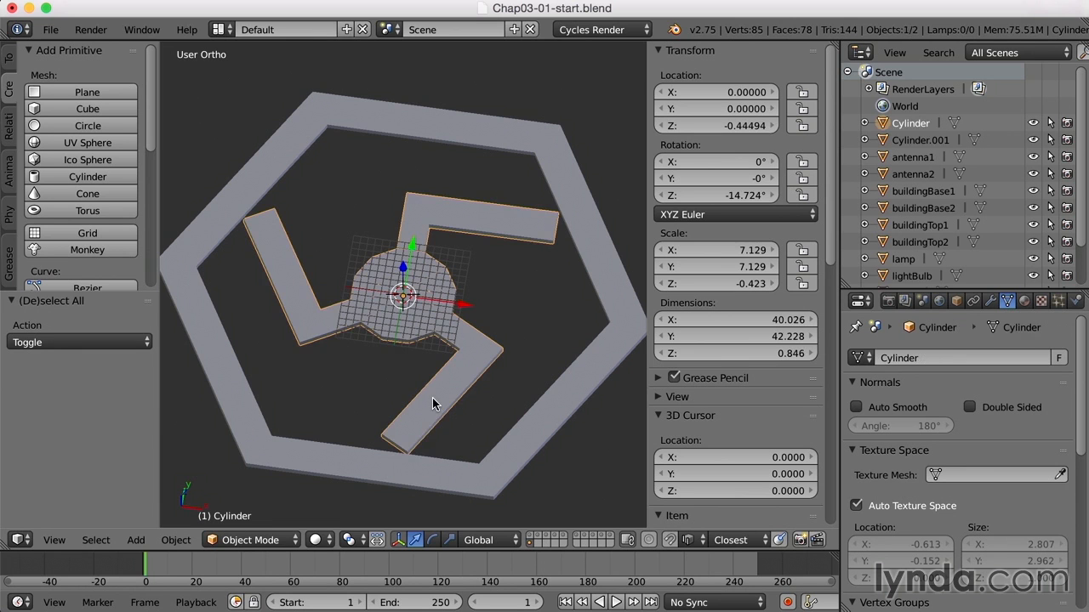
{"action": "right_click", "coordinate": [452, 481], "text": "shift"}
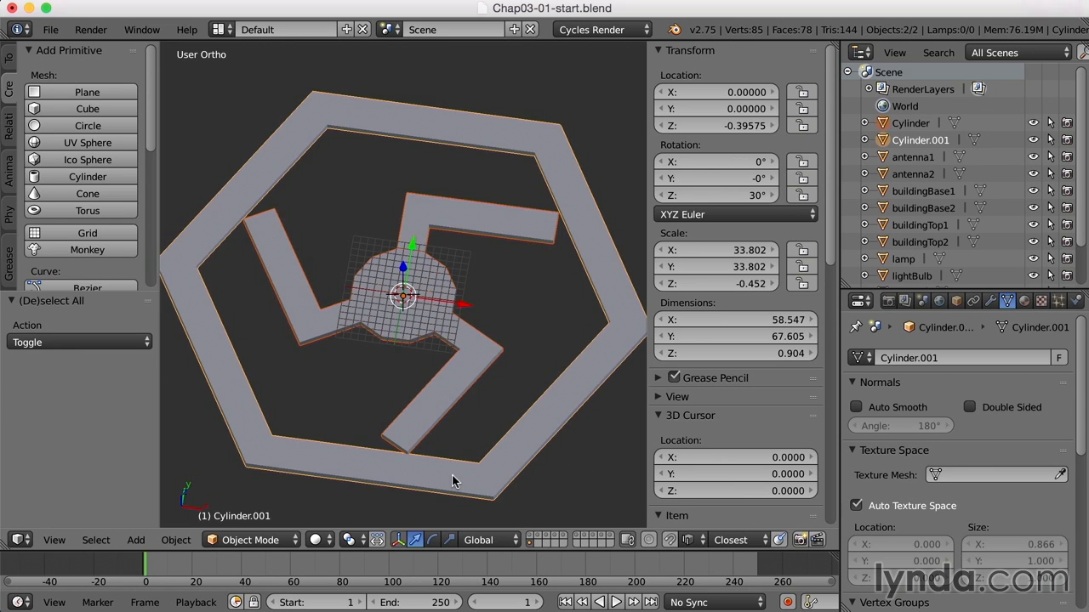
{"action": "key", "text": "ctrl+j"}
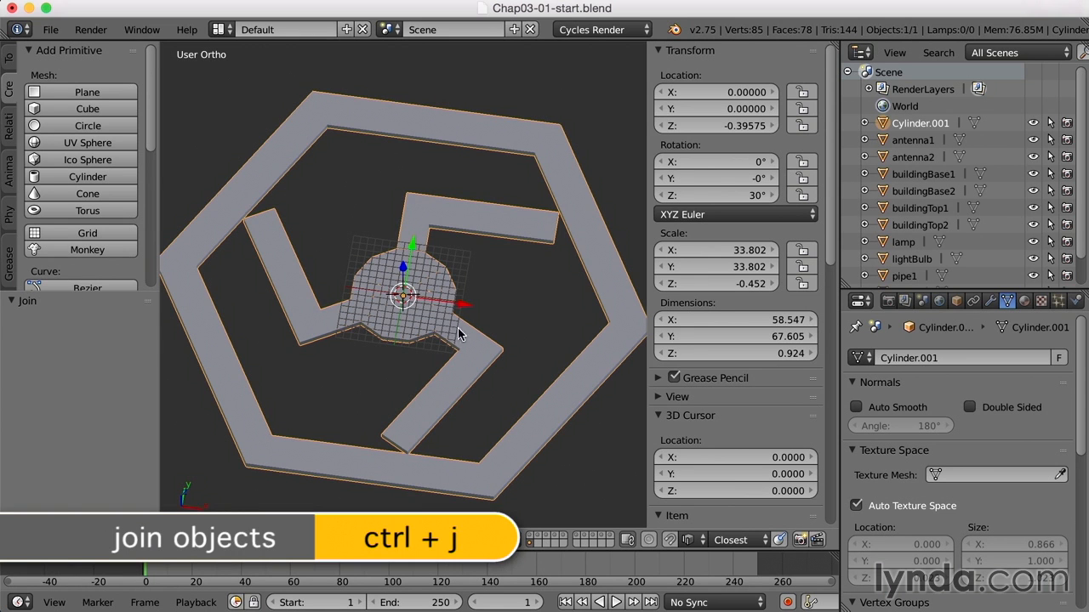
In Edit Mode, hide the properties sidebar and add two evenly spaced loop cuts across the ring side facing one bent road's end
{"action": "key", "text": "Tab"}
{"action": "middle_click_drag", "start_coordinate": [488, 316], "coordinate": [522, 317]}
{"action": "scroll", "coordinate": [498, 312], "scroll_direction": "up", "scroll_amount": 6}
{"action": "middle_click_drag", "start_coordinate": [442, 327], "coordinate": [496, 332]}
{"action": "key", "text": "a"}
{"action": "scroll", "coordinate": [516, 354], "scroll_direction": "down", "scroll_amount": 2}
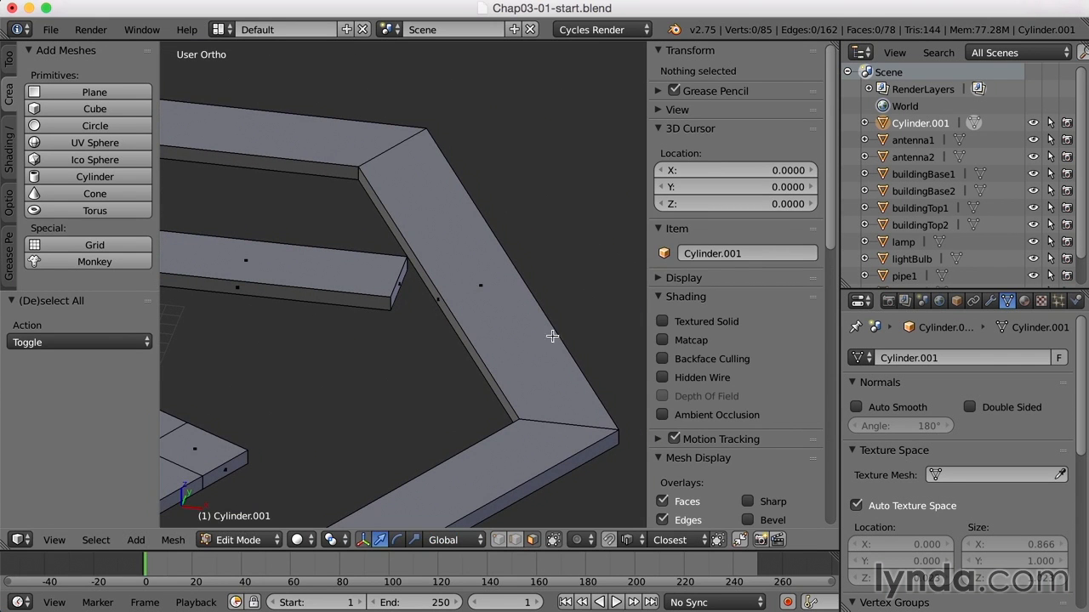
{"action": "key", "text": "n"}
{"action": "middle_click_drag", "start_coordinate": [579, 360], "coordinate": [583, 338]}
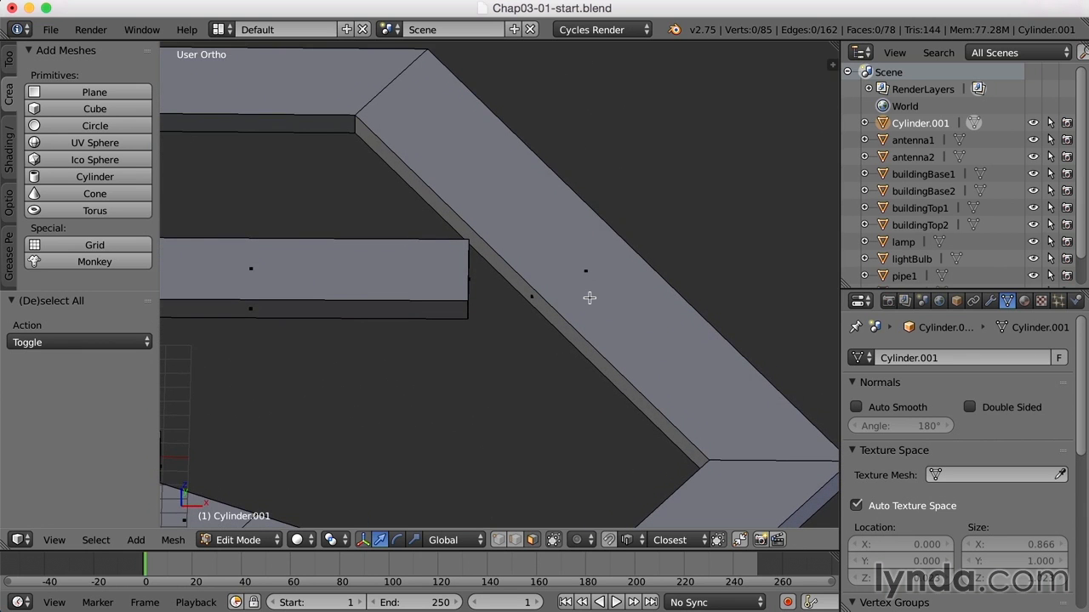
{"action": "key", "text": "ctrl+r"}
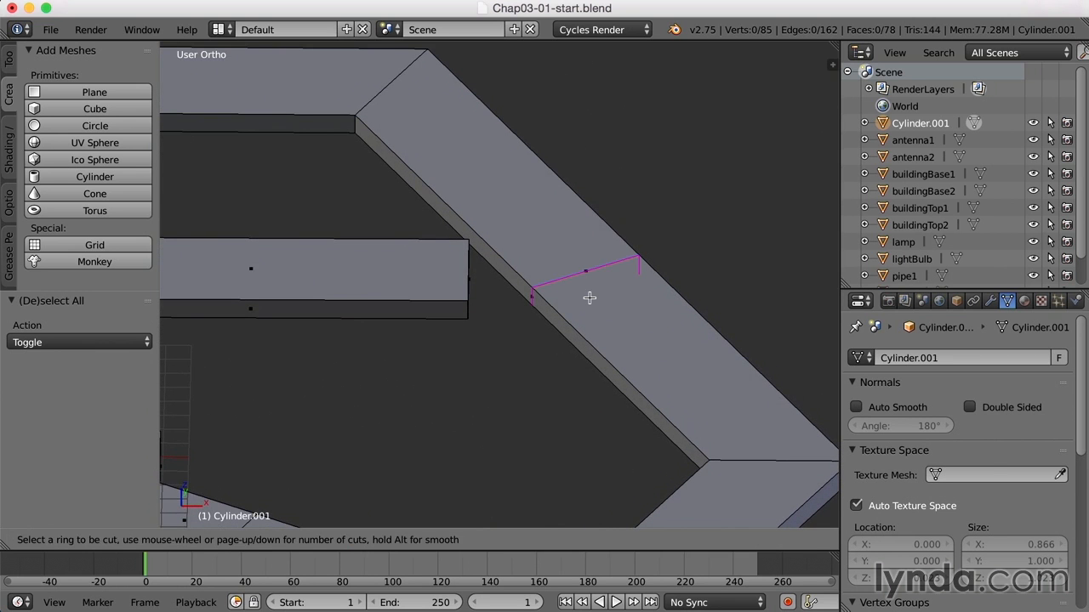
{"action": "scroll", "coordinate": [590, 298], "scroll_direction": "up", "scroll_amount": 1}
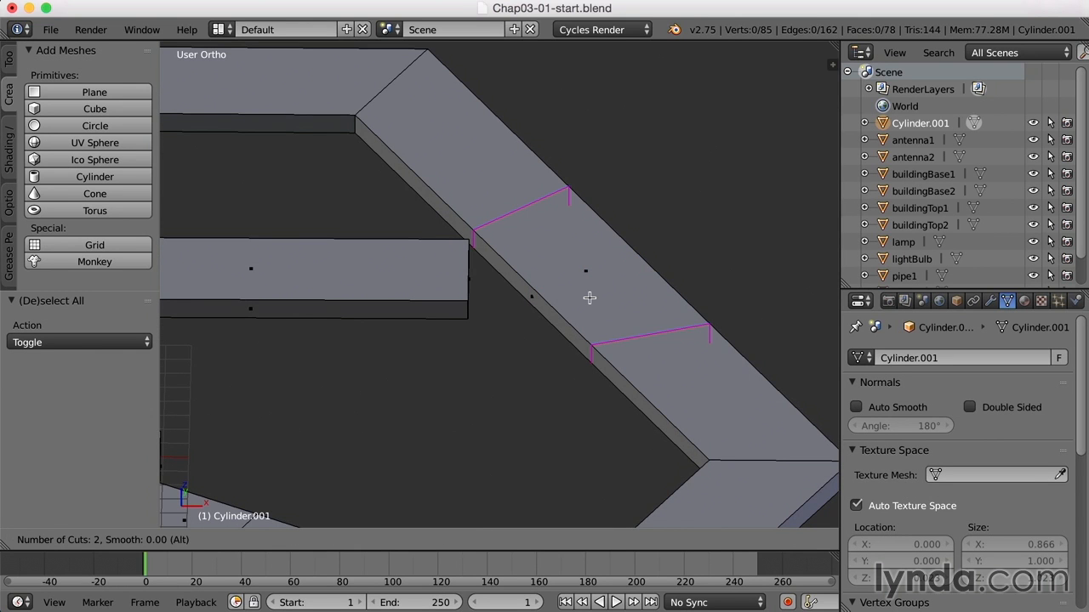
{"action": "left_click", "coordinate": [589, 298]}
{"action": "right_click", "coordinate": [589, 298]}
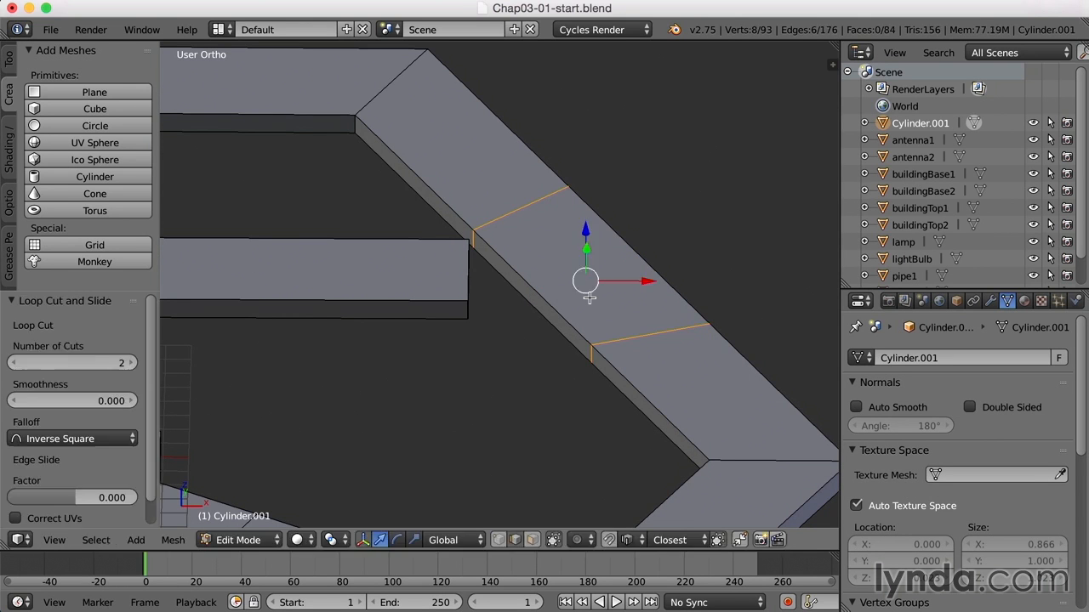
In face select mode, bridge the road's end face to the middle inner face of the cut ring side with Bridge Edge Loops
{"action": "key", "text": "ctrl+Tab"}
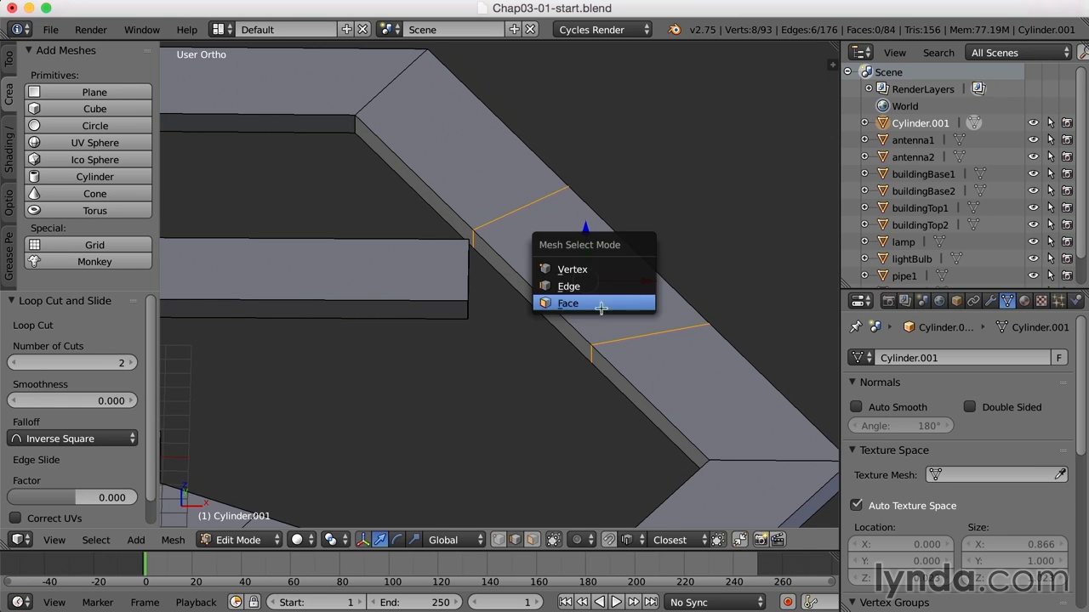
{"action": "left_click", "coordinate": [595, 304]}
{"action": "middle_click_drag", "start_coordinate": [619, 321], "coordinate": [614, 315]}
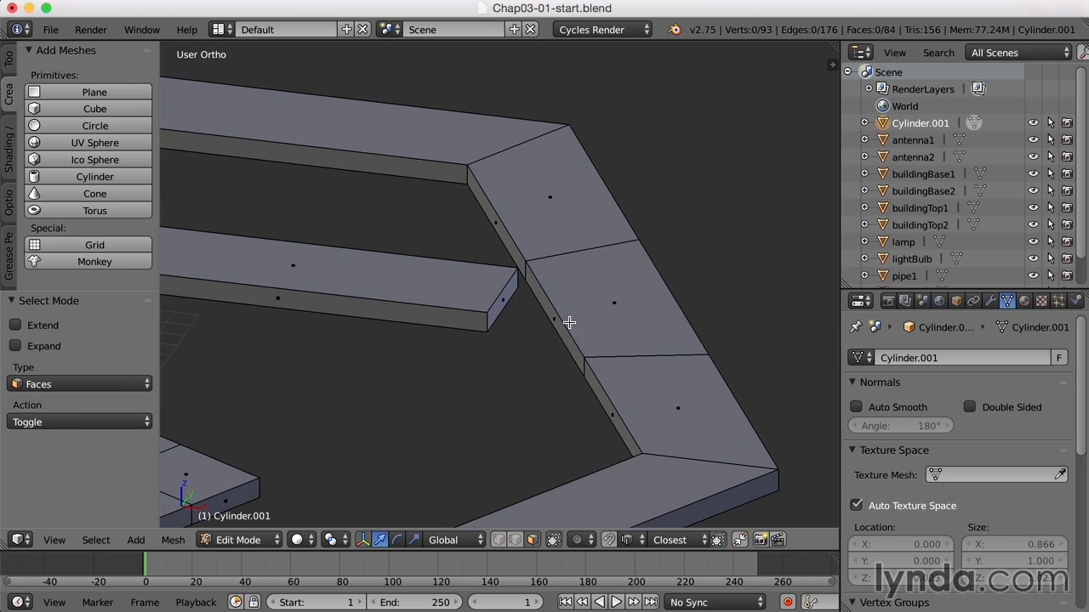
{"action": "right_click", "coordinate": [557, 322]}
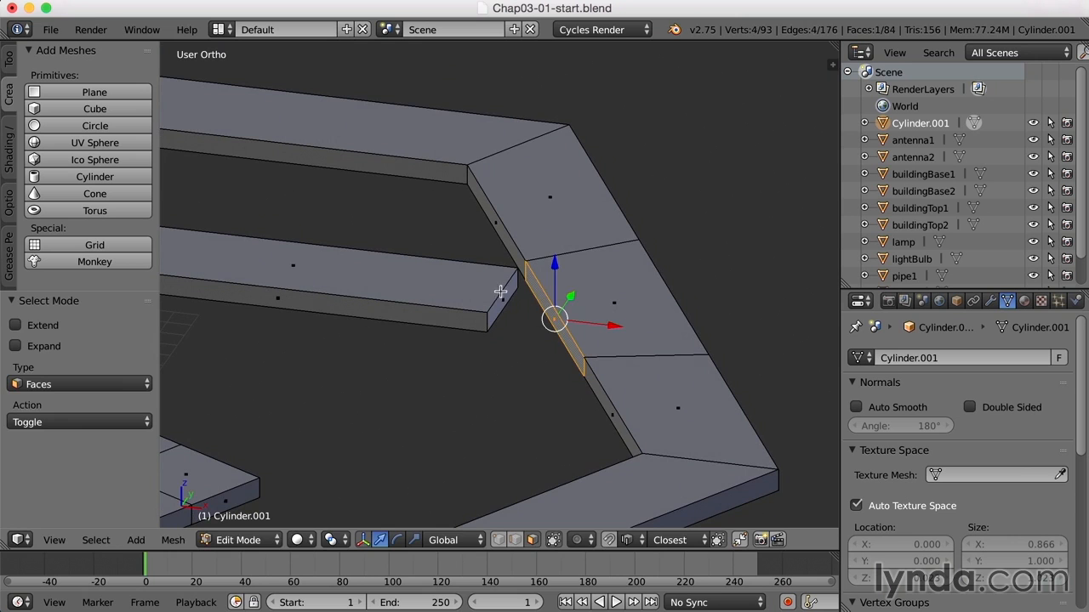
{"action": "right_click", "coordinate": [508, 289], "text": "shift"}
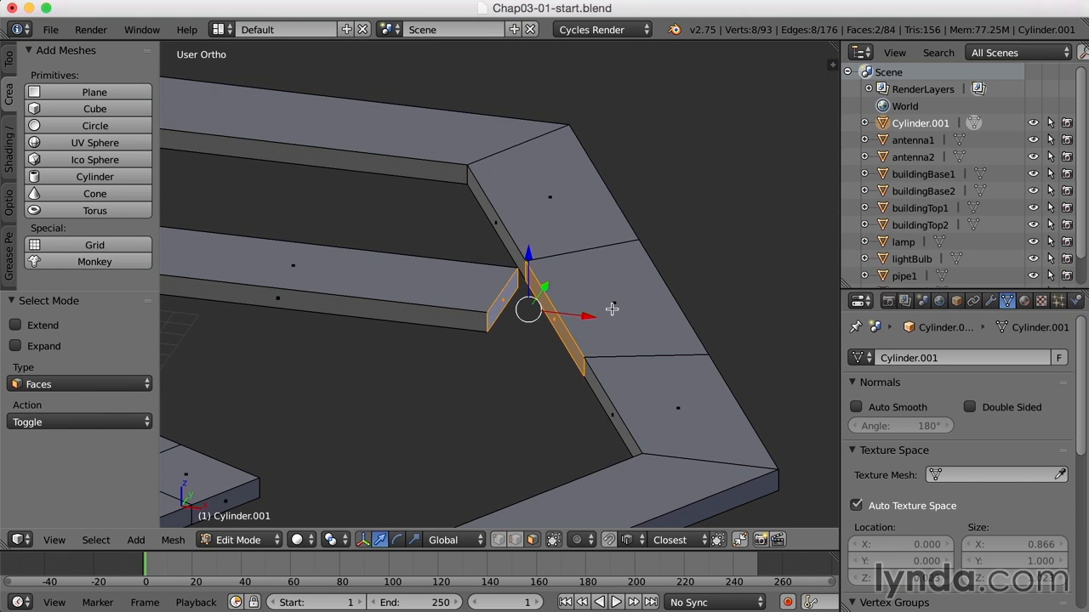
{"action": "key", "text": "ctrl+e"}
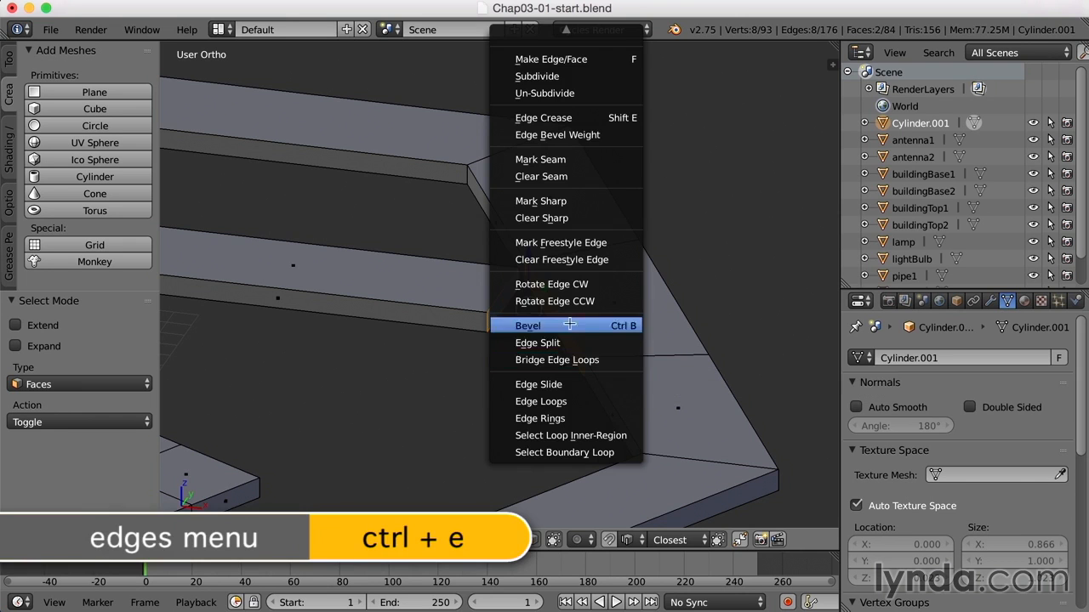
{"action": "left_click", "coordinate": [617, 360]}
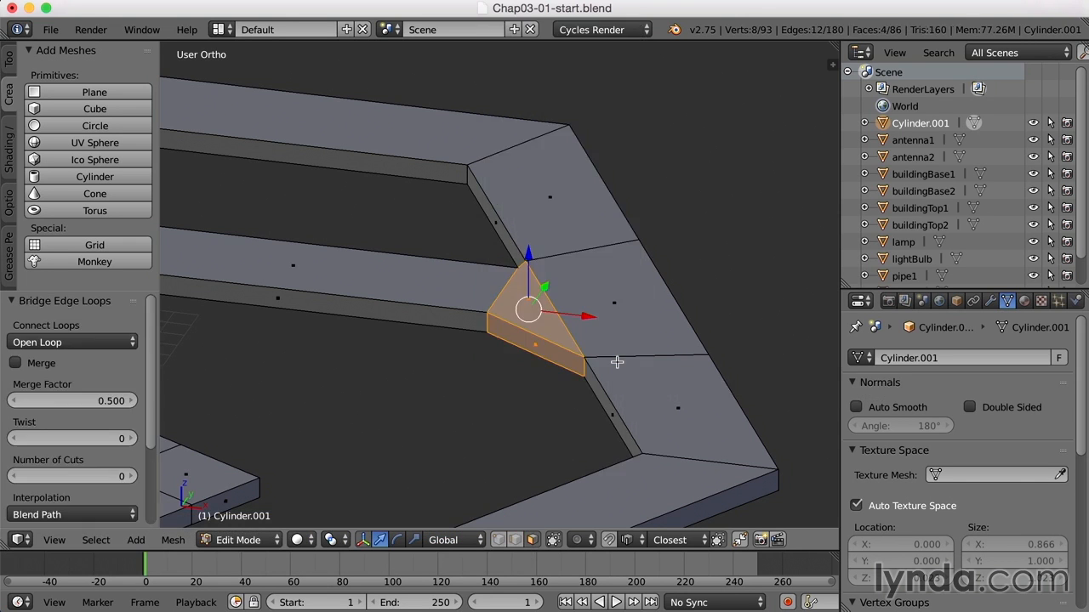
Select three faces of the new bridge, flip their normals, and return to Object Mode
{"action": "scroll", "coordinate": [615, 377], "scroll_direction": "up", "scroll_amount": 4}
{"action": "middle_click_drag", "start_coordinate": [609, 389], "coordinate": [624, 367]}
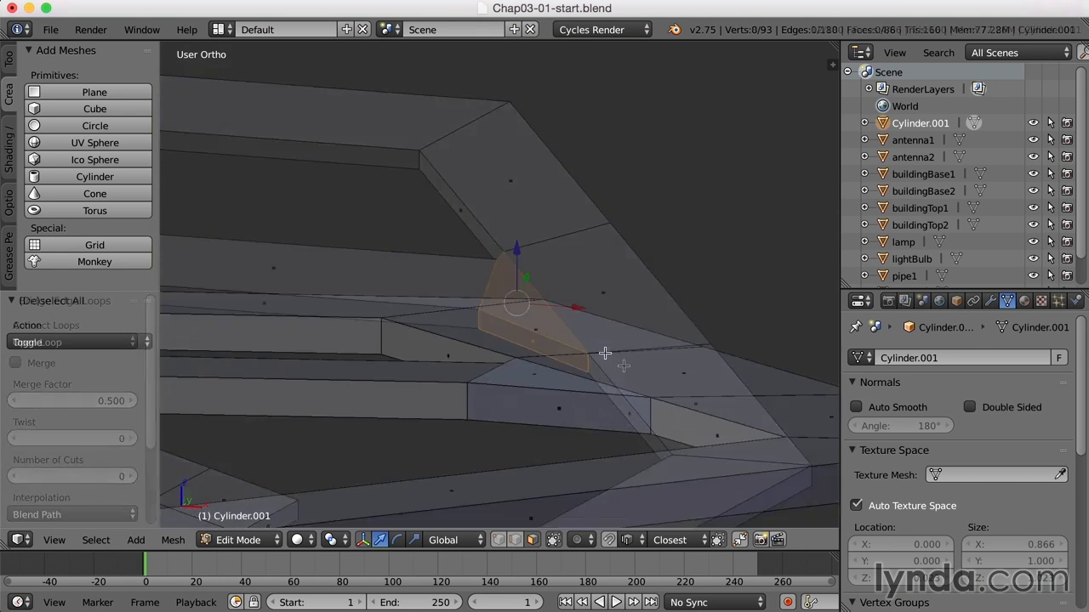
{"action": "middle_click_drag", "start_coordinate": [605, 355], "coordinate": [582, 289]}
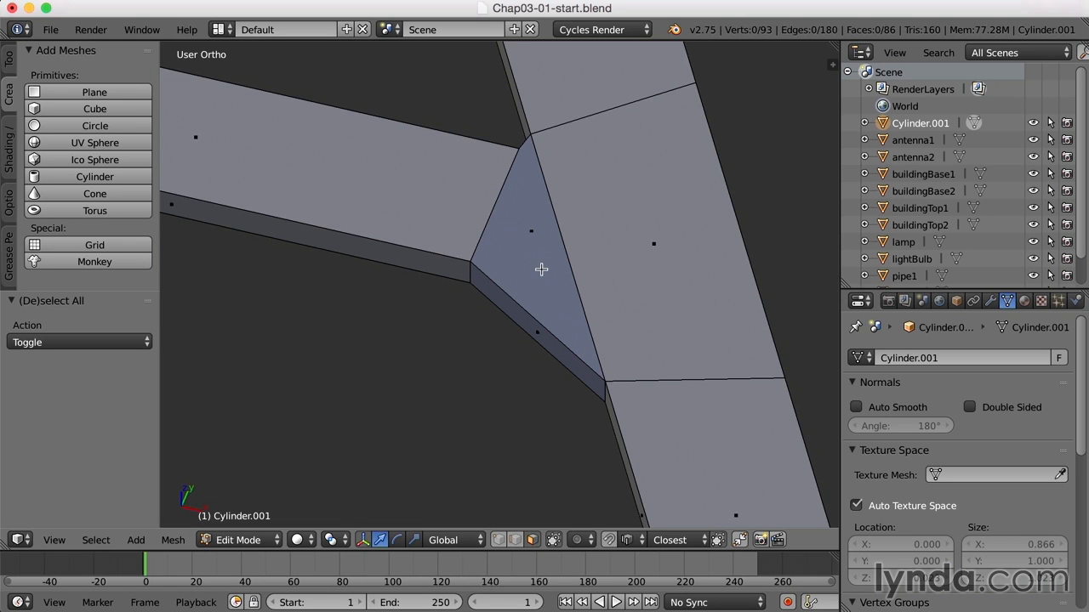
{"action": "right_click", "coordinate": [529, 323]}
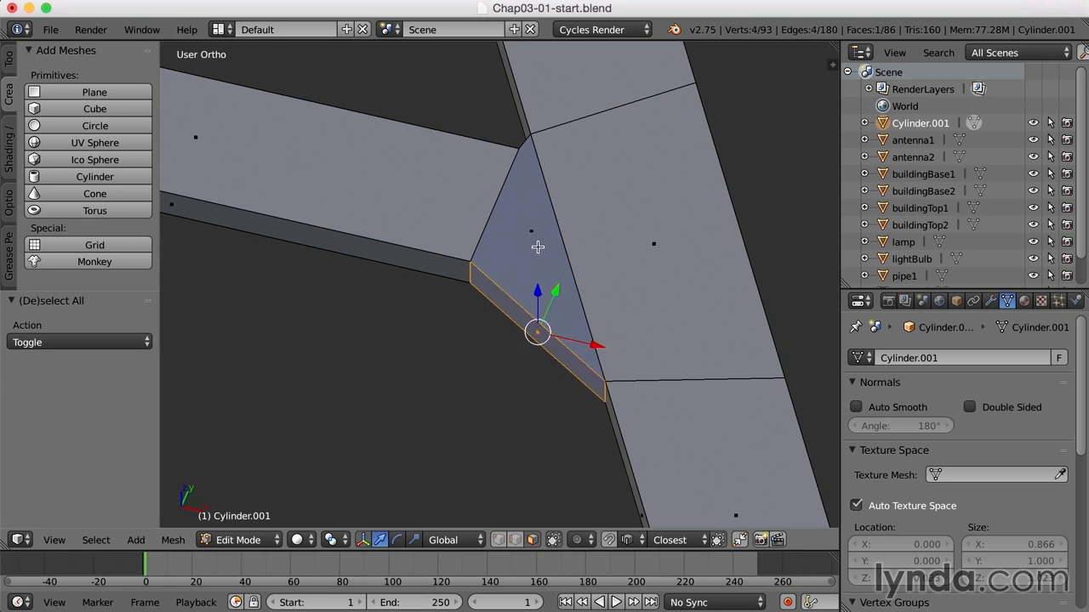
{"action": "right_click", "coordinate": [541, 253], "text": "shift"}
{"action": "middle_click_drag", "start_coordinate": [445, 240], "coordinate": [576, 209]}
{"action": "right_click", "coordinate": [260, 419], "text": "shift"}
{"action": "middle_click_drag", "start_coordinate": [264, 420], "coordinate": [634, 352]}
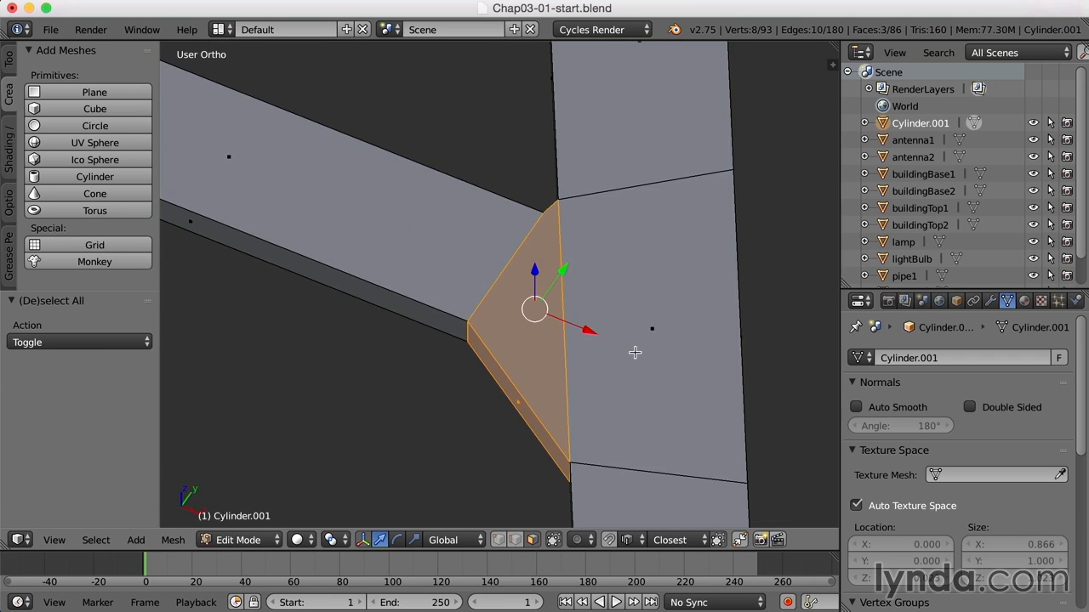
{"action": "key", "text": "w"}
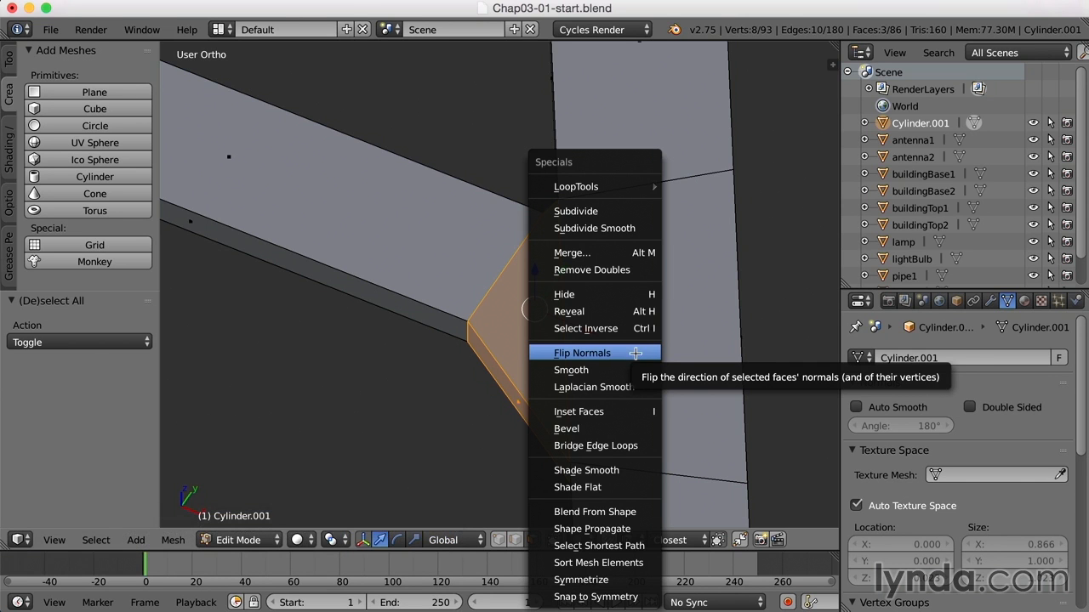
{"action": "left_click", "coordinate": [635, 353]}
{"action": "key", "text": "a"}
{"action": "key", "text": "Tab"}
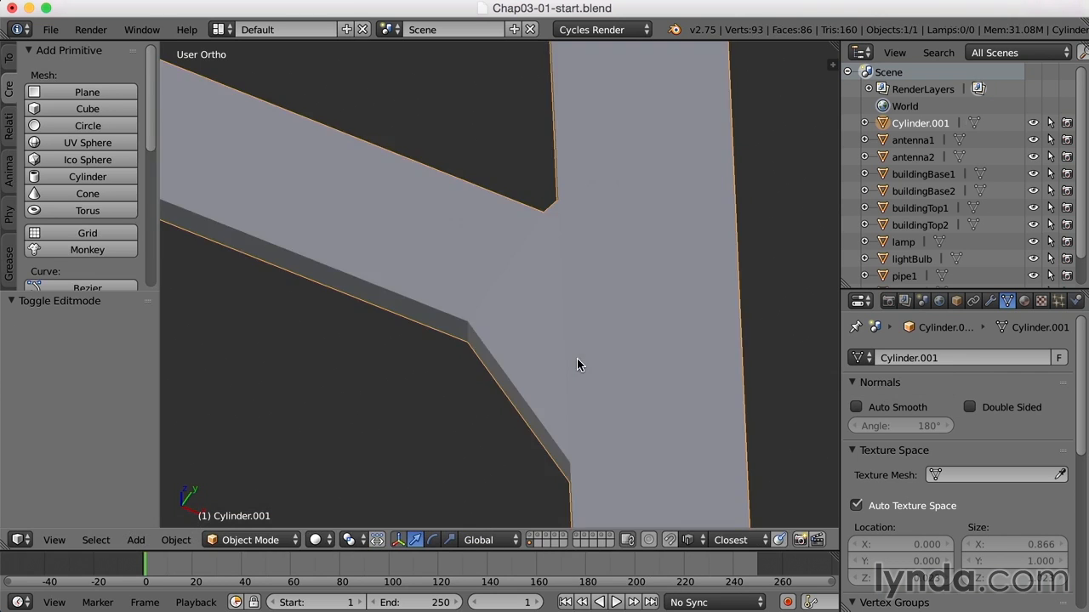
Enter Edit Mode and add two evenly spaced loop cuts across the ring side facing the next bent road's end
{"action": "mouse_move", "coordinate": [576, 359]}
{"action": "middle_mouse_down"}
{"action": "mouse_move", "coordinate": [587, 336]}
{"action": "mouse_move", "coordinate": [574, 355]}
{"action": "middle_mouse_up"}
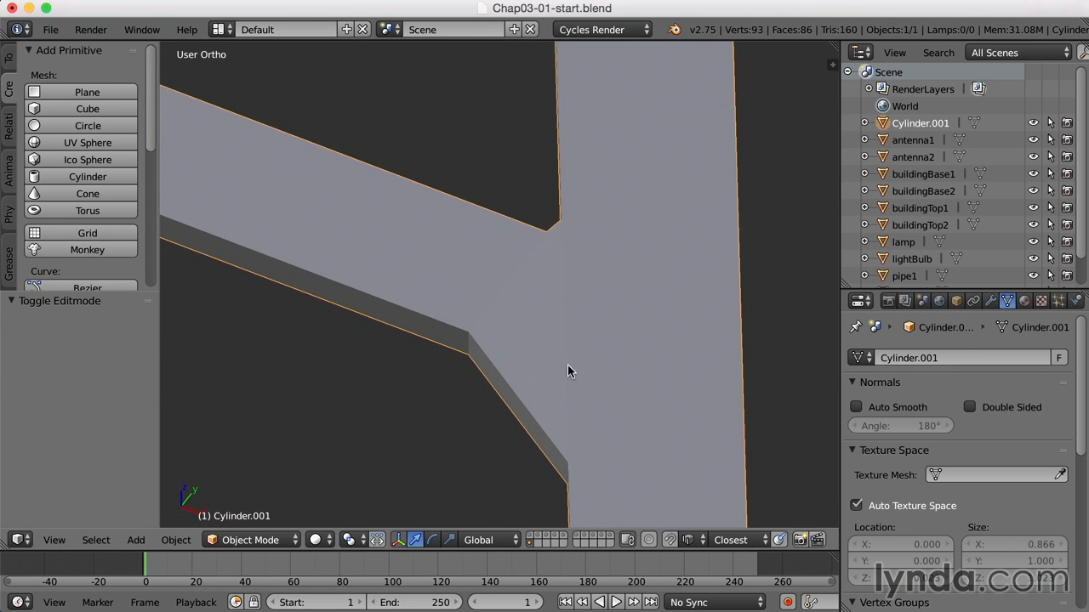
{"action": "scroll", "coordinate": [565, 366], "scroll_direction": "down", "scroll_amount": 8}
{"action": "middle_click_drag", "start_coordinate": [667, 298], "coordinate": [568, 330]}
{"action": "scroll", "coordinate": [469, 323], "scroll_direction": "up", "scroll_amount": 3}
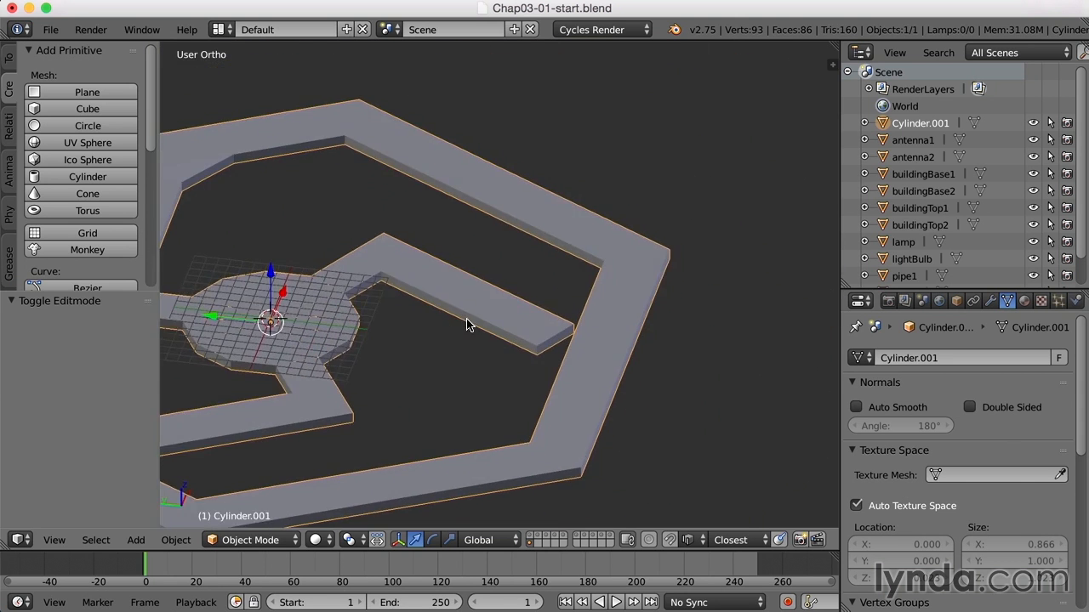
{"action": "key", "text": "Tab"}
{"action": "scroll", "coordinate": [667, 336], "scroll_direction": "up", "scroll_amount": 4}
{"action": "middle_click_drag", "start_coordinate": [667, 337], "coordinate": [463, 295]}
{"action": "key", "text": "ctrl+r"}
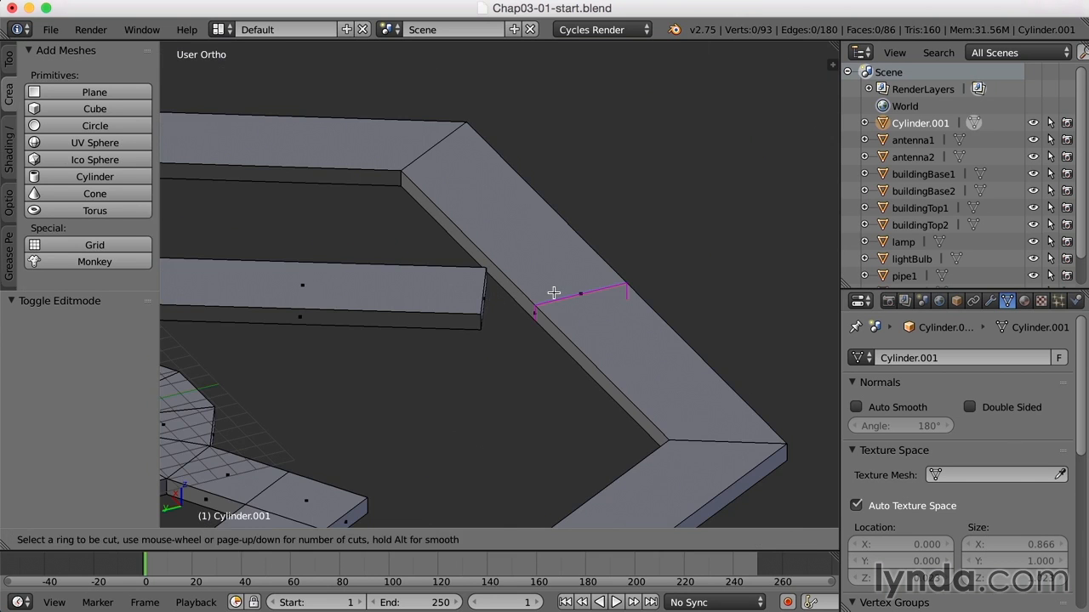
{"action": "scroll", "coordinate": [554, 293], "scroll_direction": "up", "scroll_amount": 1}
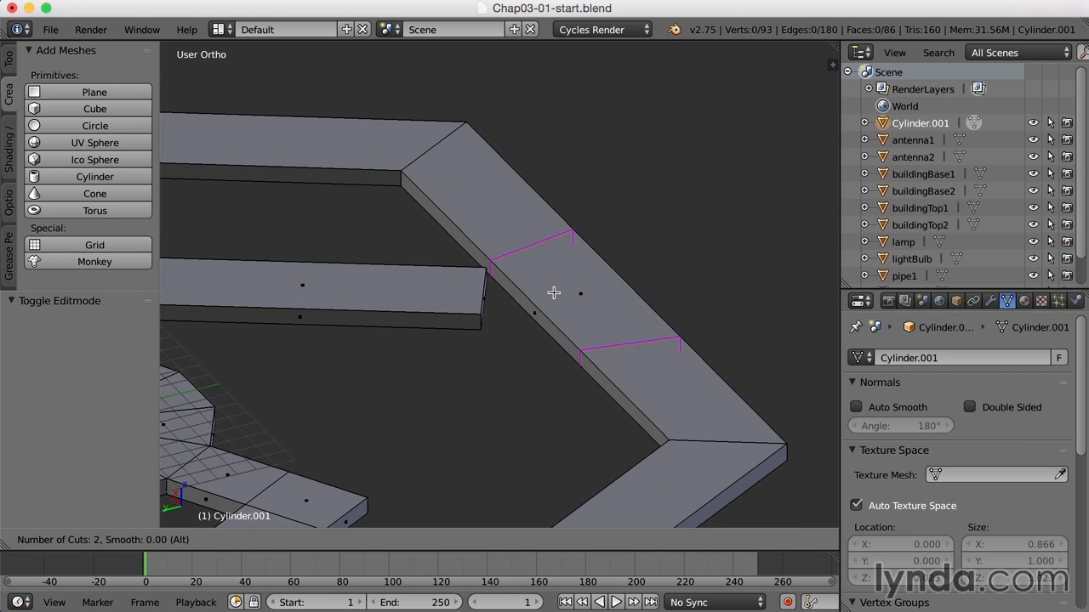
{"action": "left_click", "coordinate": [553, 293]}
{"action": "right_click", "coordinate": [553, 293]}
In face select mode, bridge this road's end face to the middle inner face of the cut ring side with Bridge Edge Loops
{"action": "middle_click_drag", "start_coordinate": [565, 329], "coordinate": [521, 333]}
{"action": "key", "text": "ctrl+Tab"}
{"action": "left_click", "coordinate": [509, 328]}
{"action": "right_click", "coordinate": [510, 314]}
{"action": "right_click", "coordinate": [469, 303], "text": "shift"}
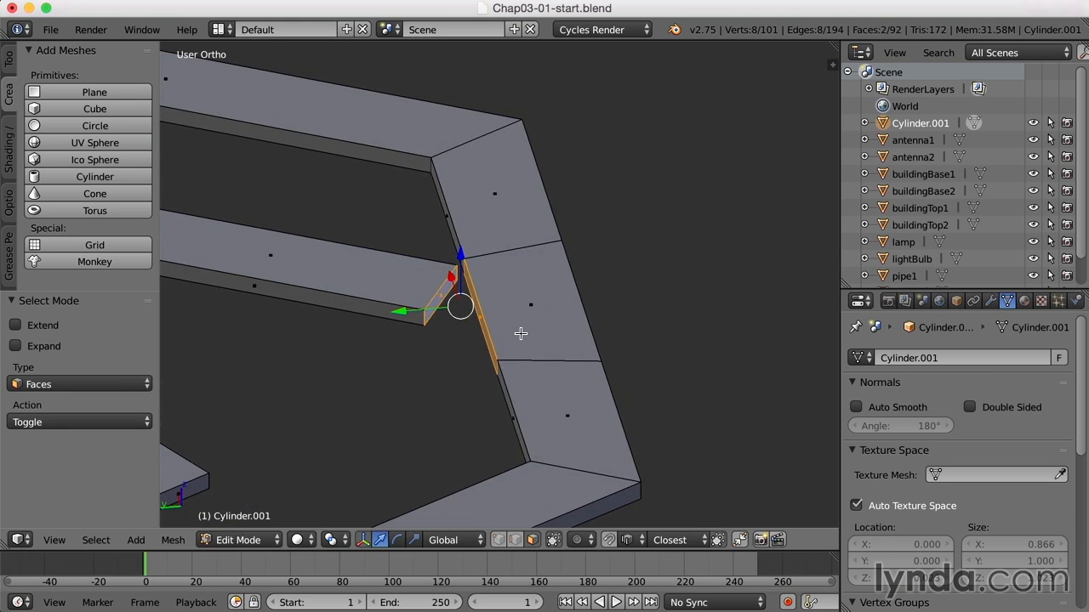
{"action": "key", "text": "ctrl+e"}
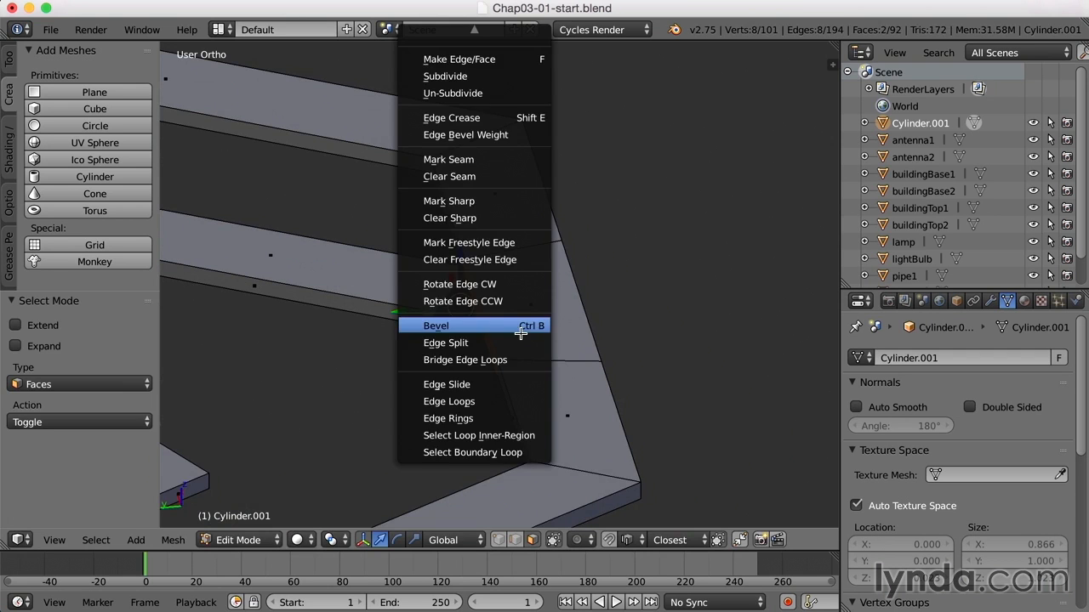
{"action": "left_click", "coordinate": [521, 361]}
{"action": "key", "text": "Tab"}
{"action": "key", "text": "Tab"}
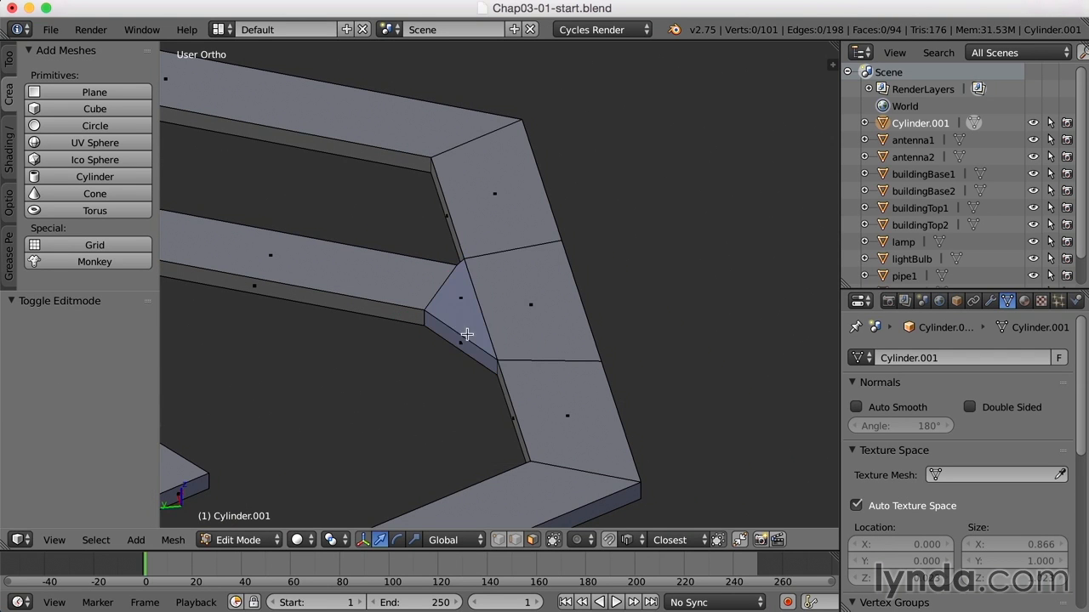
Select the faces of this second bridge, flip their normals, deselect everything and return to Object Mode
{"action": "left_click", "coordinate": [459, 328]}
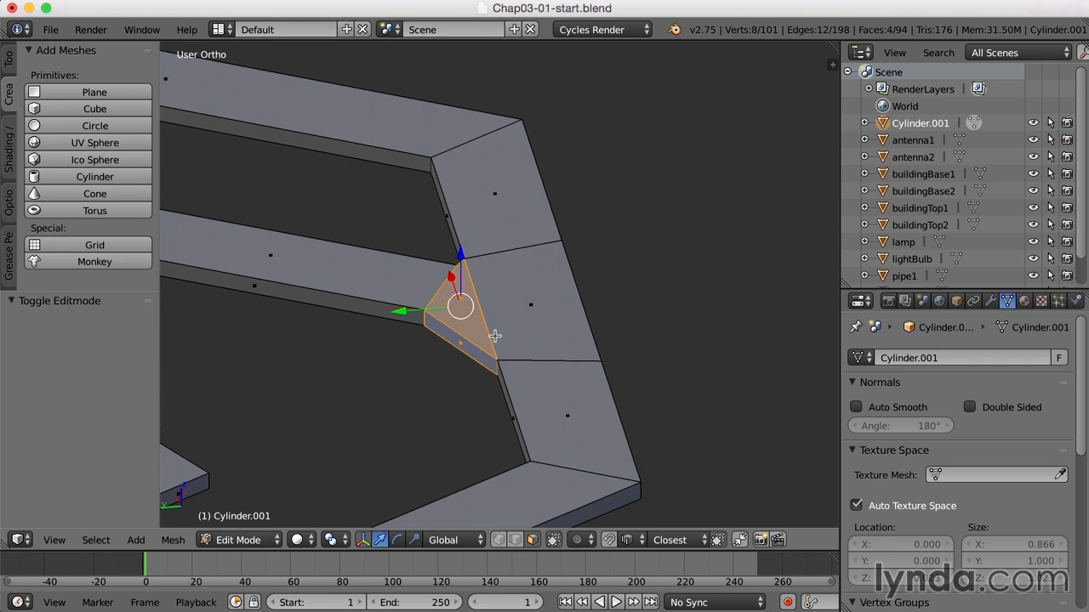
{"action": "key", "text": "w"}
{"action": "left_click", "coordinate": [495, 336]}
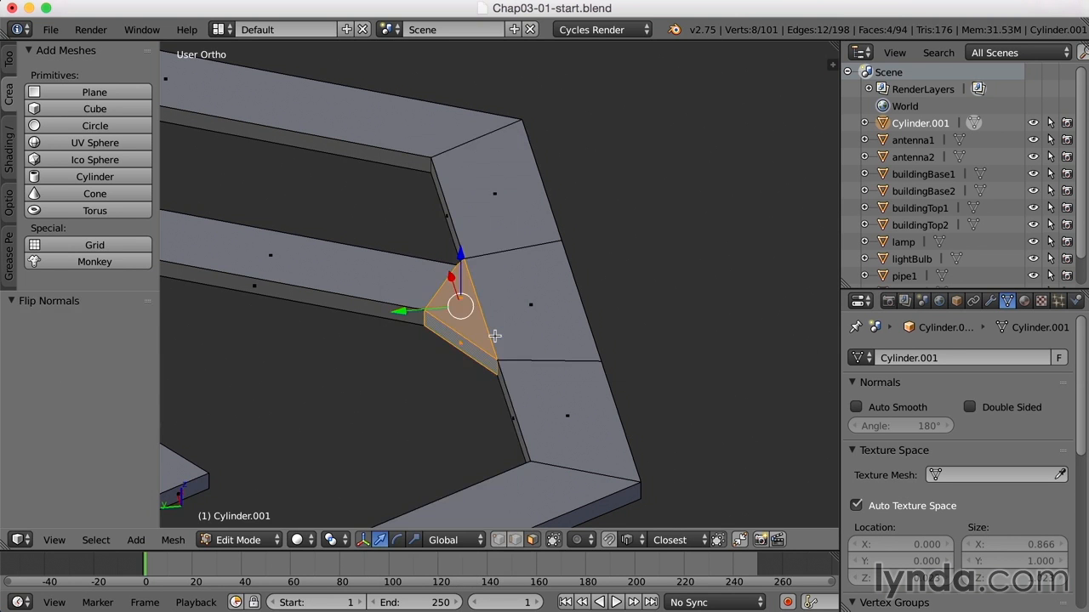
{"action": "key", "text": "a"}
{"action": "scroll", "coordinate": [498, 339], "scroll_direction": "down", "scroll_amount": 2}
{"action": "key", "text": "Tab"}
{"action": "middle_click_drag", "start_coordinate": [442, 369], "coordinate": [334, 350]}
{"action": "middle_click_drag", "start_coordinate": [478, 340], "coordinate": [304, 309]}
{"action": "scroll", "coordinate": [632, 286], "scroll_direction": "up", "scroll_amount": 1}
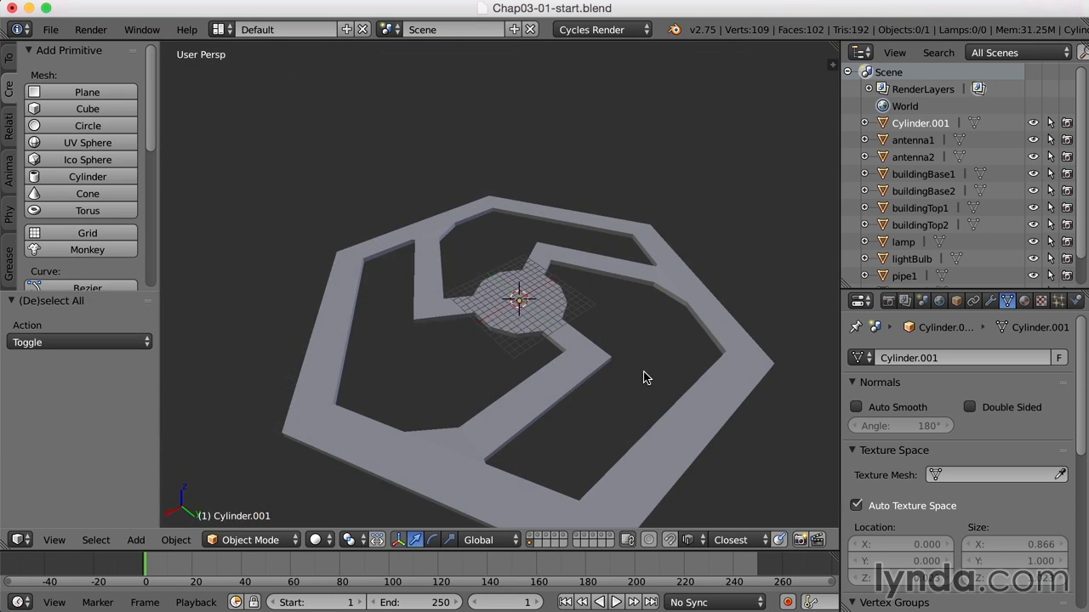
Select the joined road mesh and, in Edit Mode, delete the three underside faces of one bent road
{"action": "right_click", "coordinate": [565, 360]}
{"action": "middle_click_drag", "start_coordinate": [595, 382], "coordinate": [571, 314]}
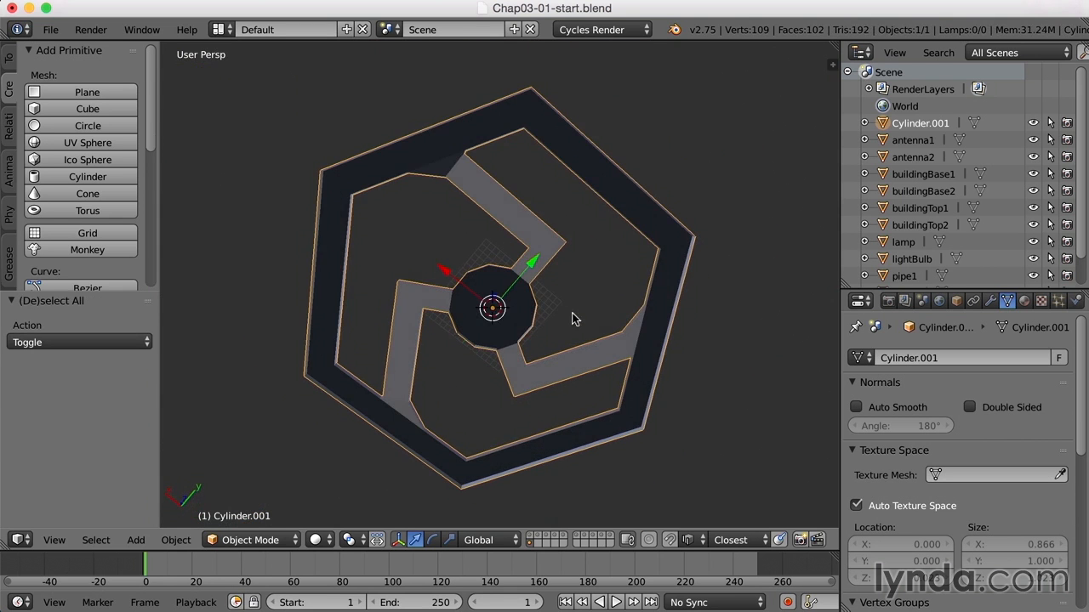
{"action": "scroll", "coordinate": [572, 318], "scroll_direction": "up", "scroll_amount": 3}
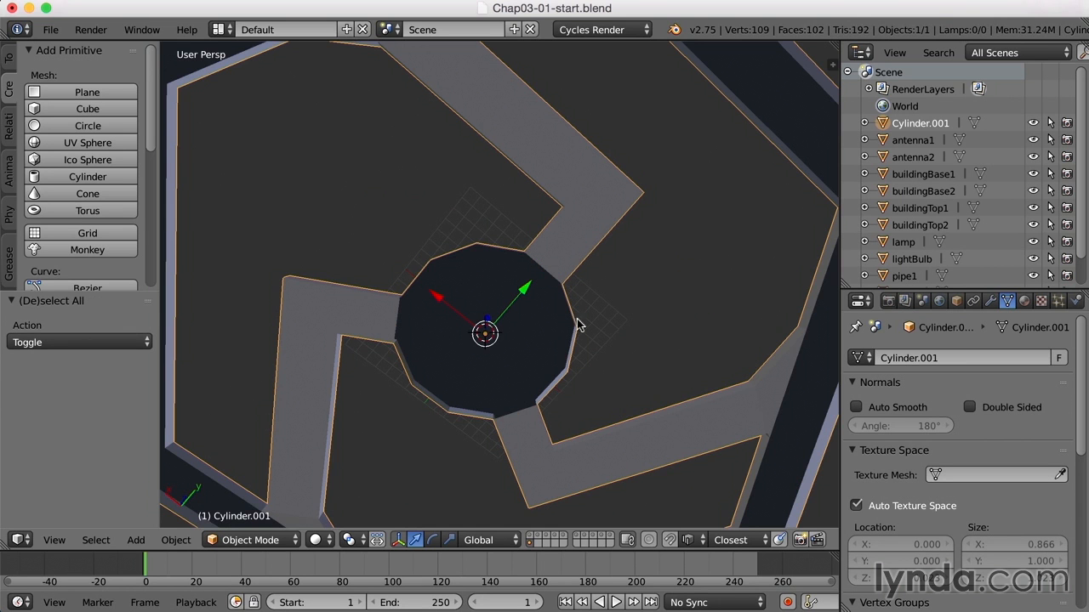
{"action": "scroll", "coordinate": [587, 251], "scroll_direction": "up", "scroll_amount": 2}
{"action": "key", "text": "Tab"}
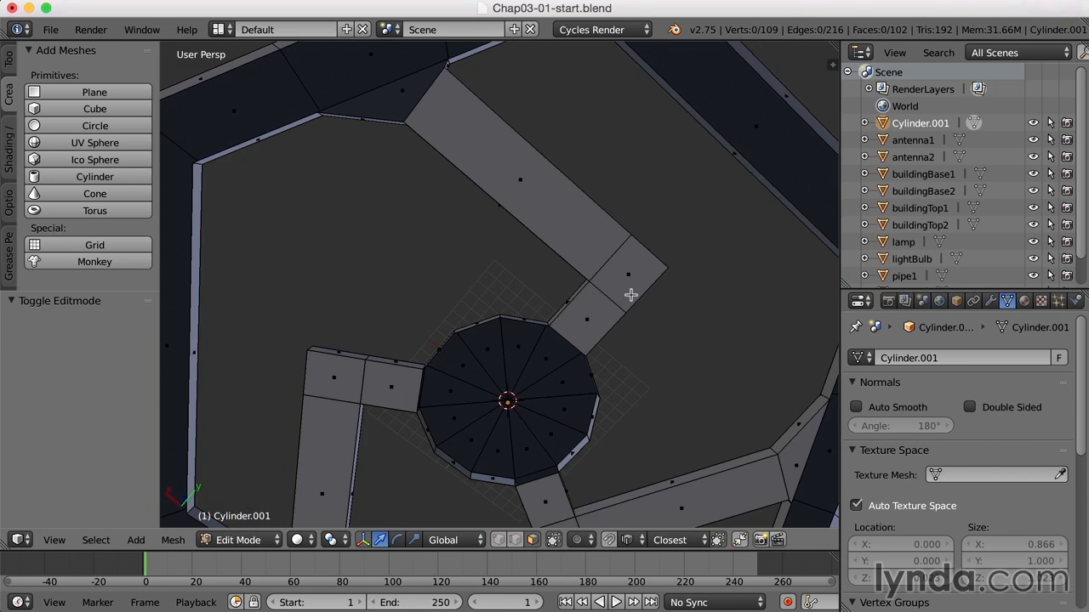
{"action": "right_click", "coordinate": [590, 316]}
{"action": "right_click", "coordinate": [616, 279], "text": "shift"}
{"action": "right_click", "coordinate": [598, 253], "text": "shift"}
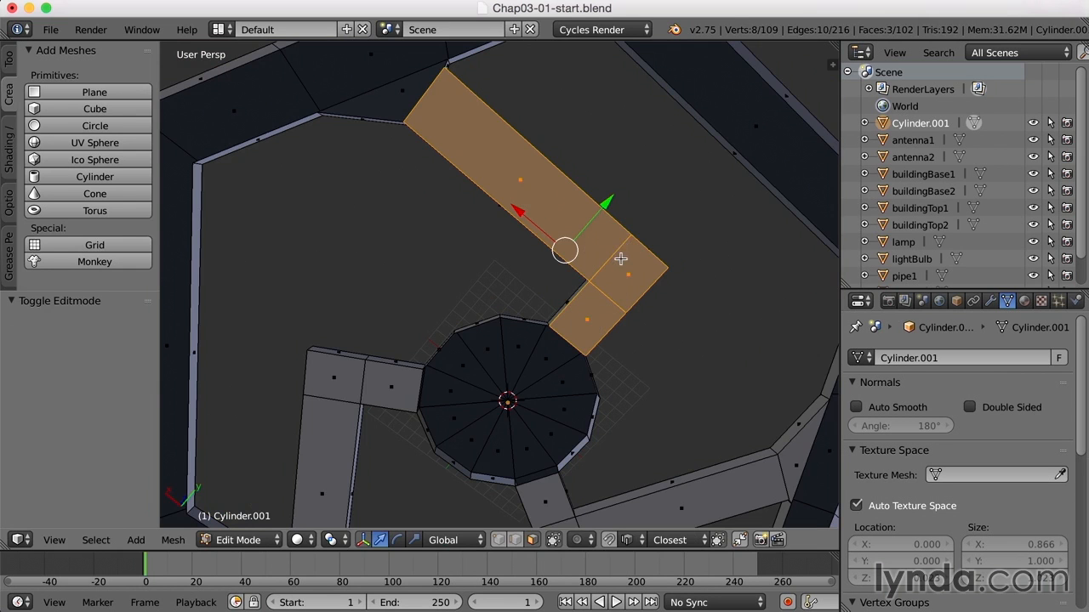
{"action": "key", "text": "x"}
{"action": "left_click", "coordinate": [591, 259]}
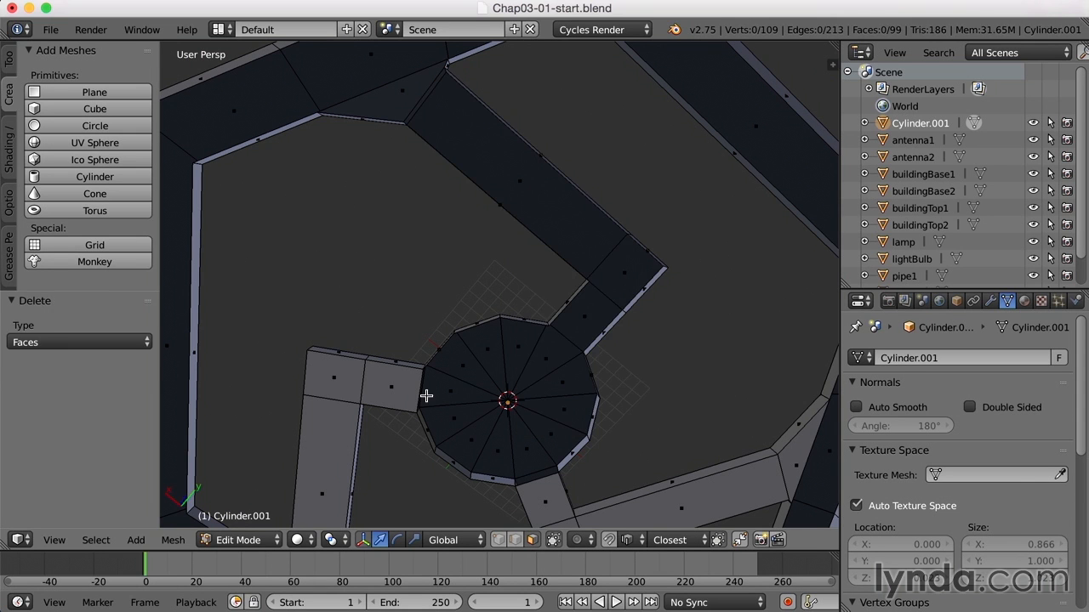
Select and delete the underside faces of the other bent roads, and return to Object Mode
{"action": "right_click", "coordinate": [388, 385]}
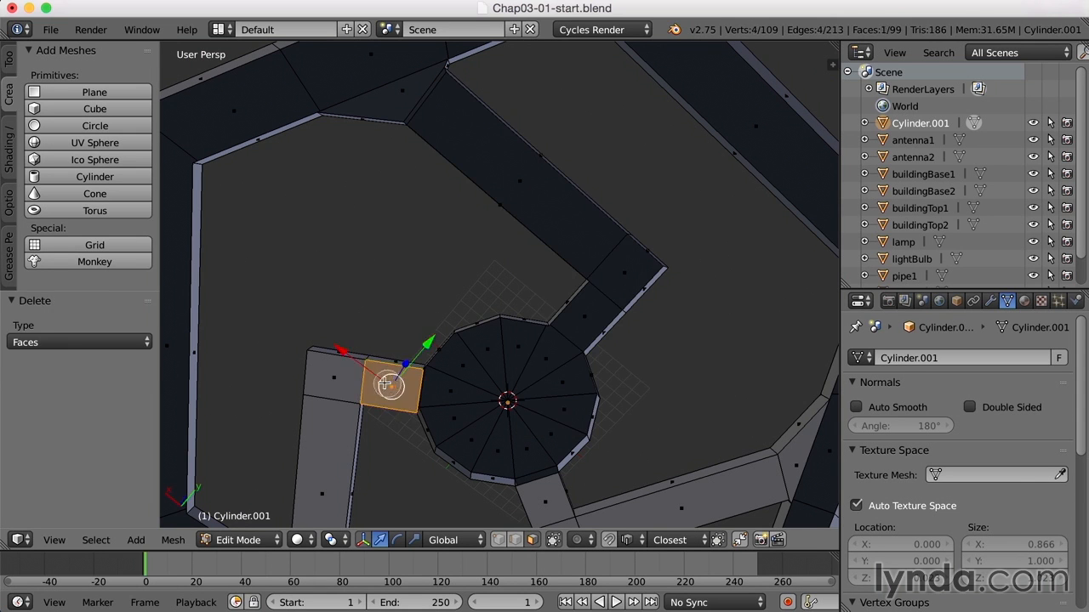
{"action": "right_click", "coordinate": [335, 388], "text": "shift"}
{"action": "right_click", "coordinate": [331, 434], "text": "shift"}
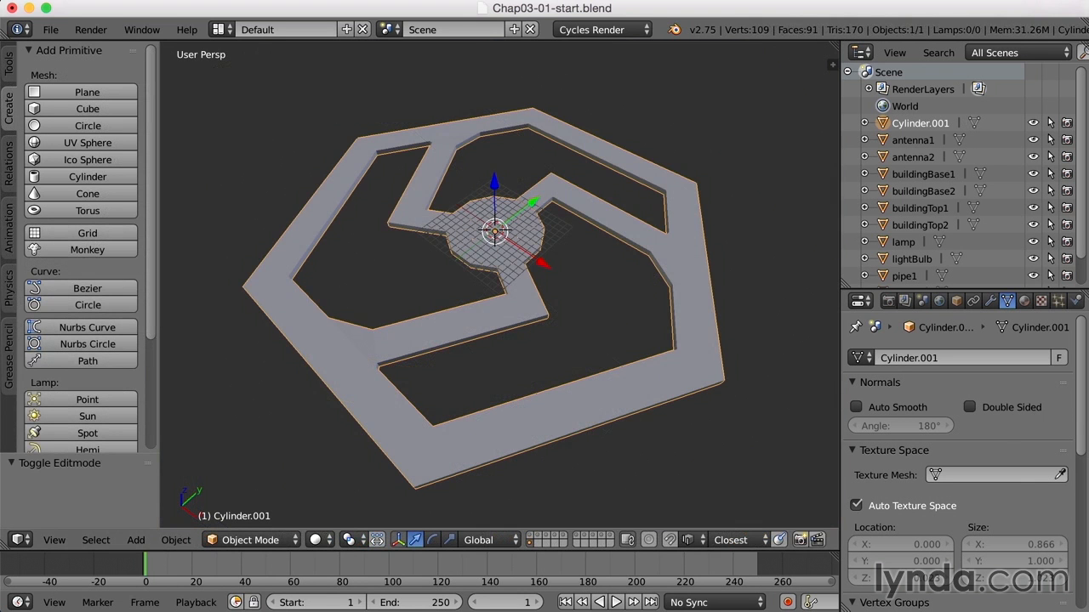